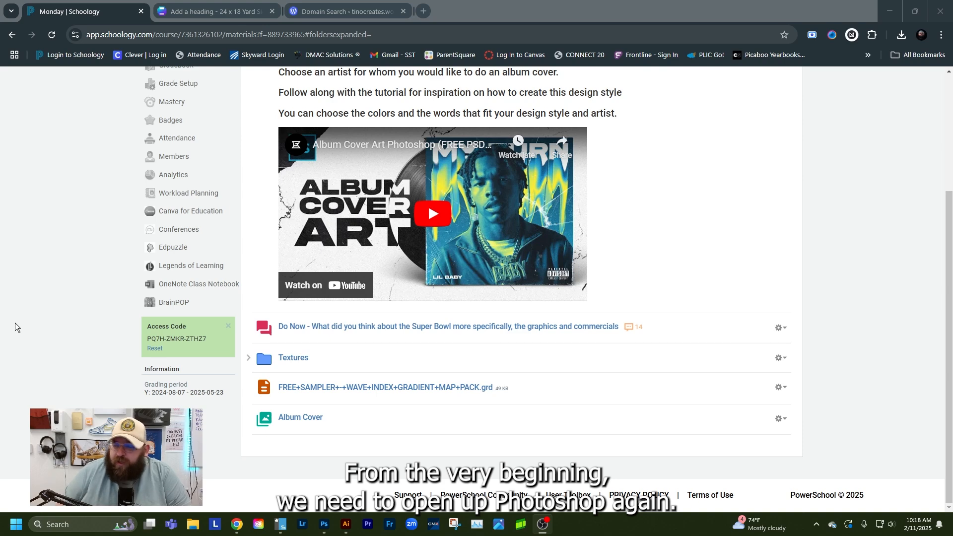
Switch to Photoshop and create a new 1000 x 1000 px document at 300 ppi with black background contents
left_click(324, 524)
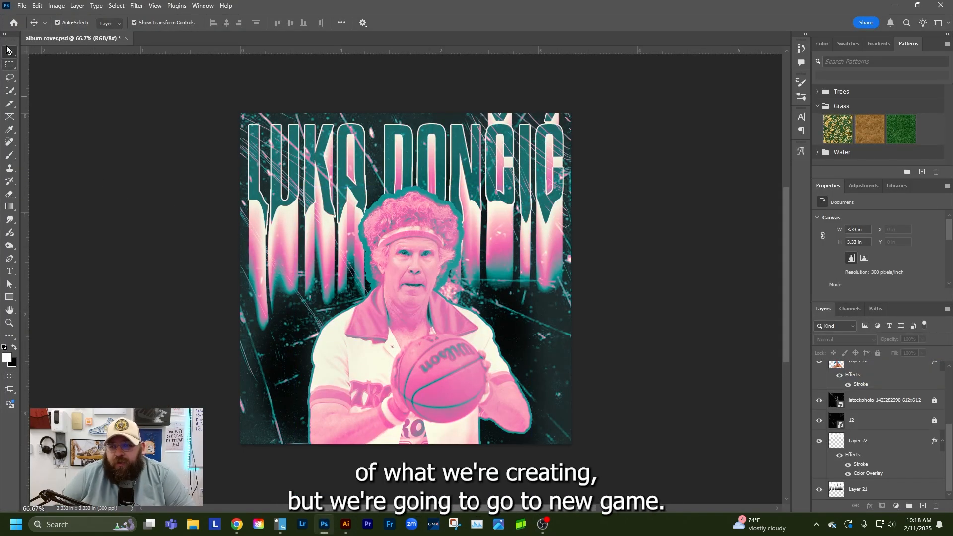
left_click(21, 5)
left_click(50, 17)
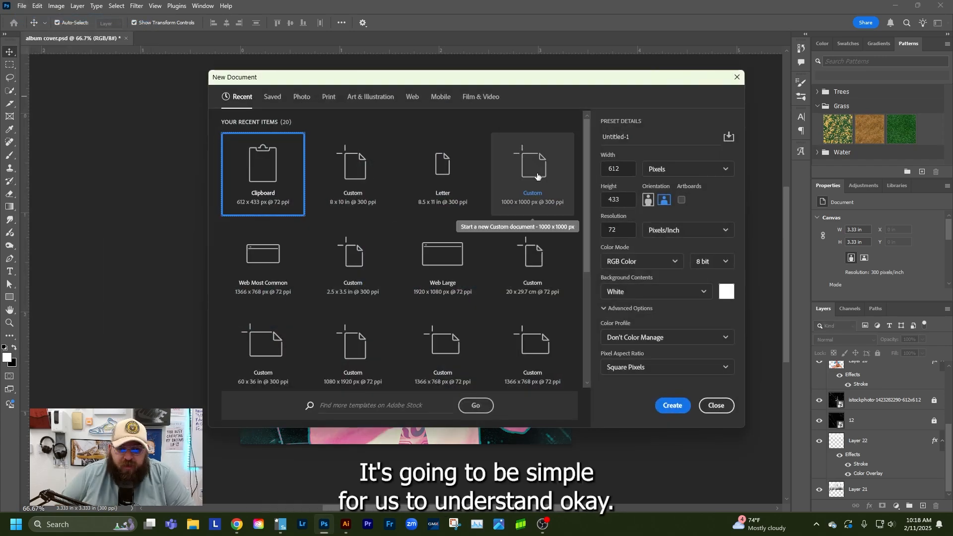
left_click(536, 175)
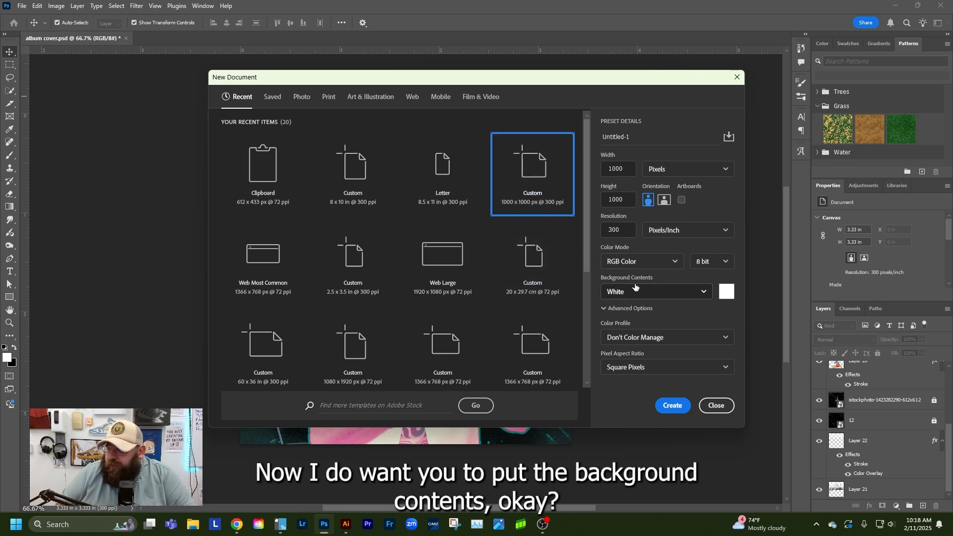
left_click(673, 291)
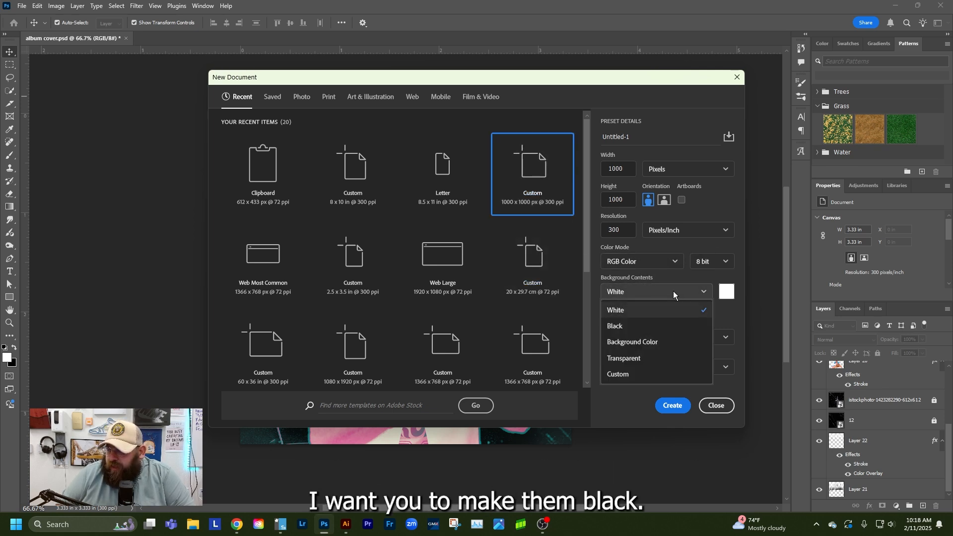
left_click(618, 326)
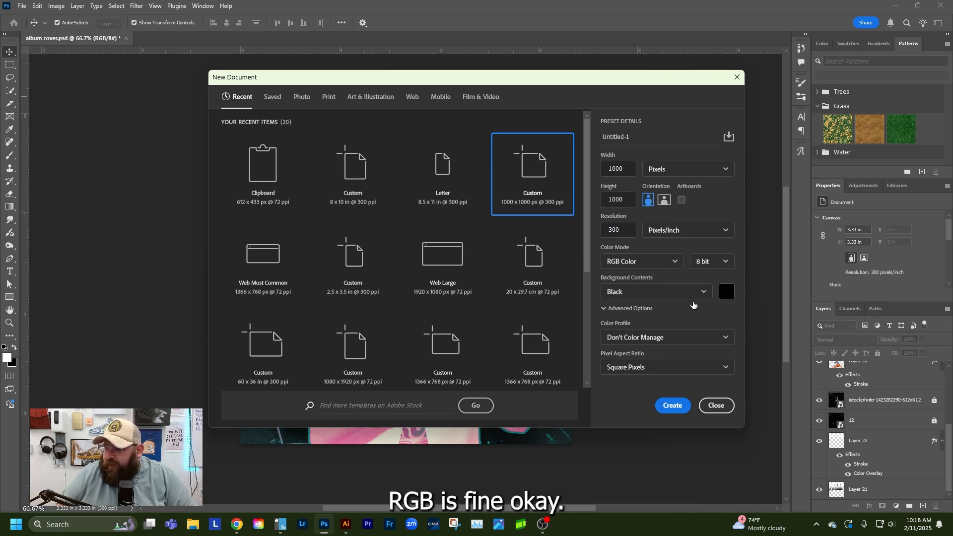
left_click(672, 406)
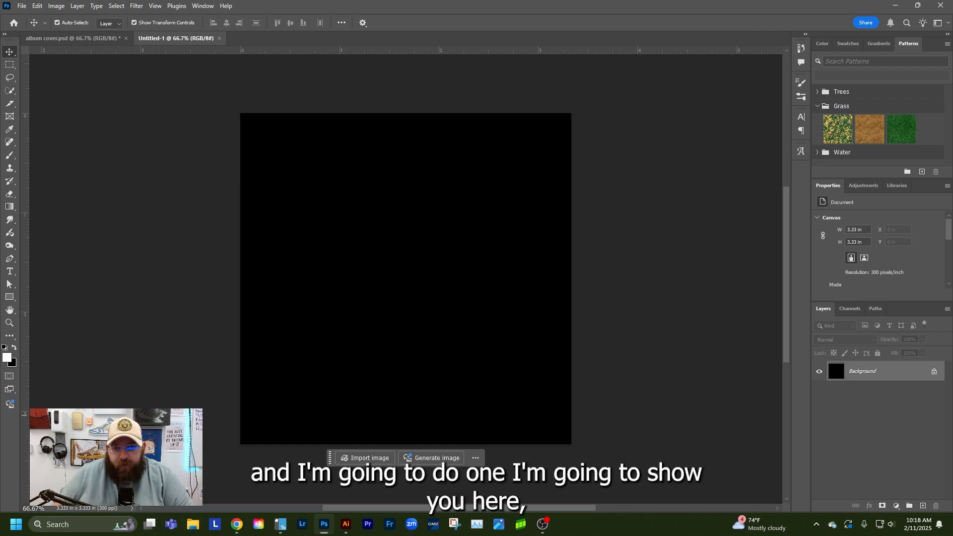
View the save options for the Burger King picture with sunglasses in the browser's Google image results
left_click_drag(0, 212, 366, 4)
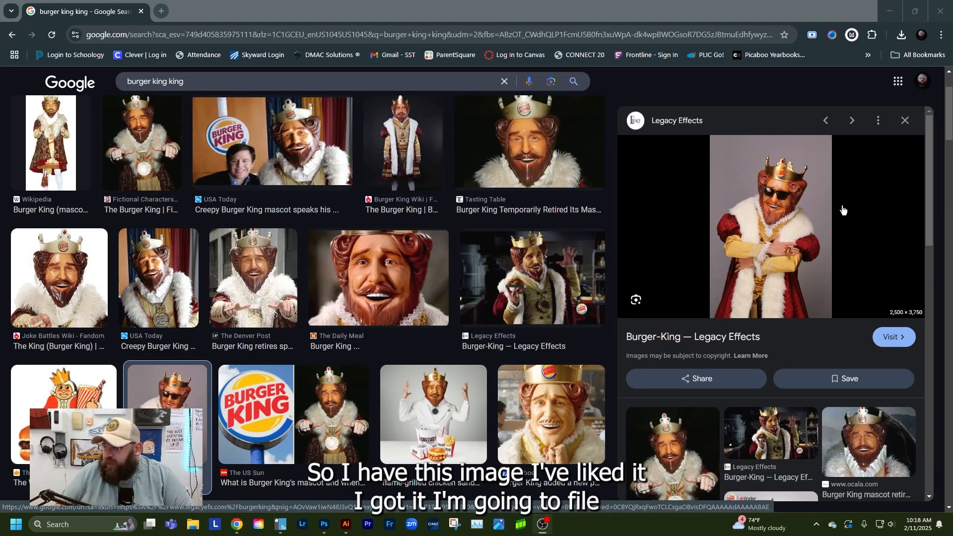
right_click(789, 226)
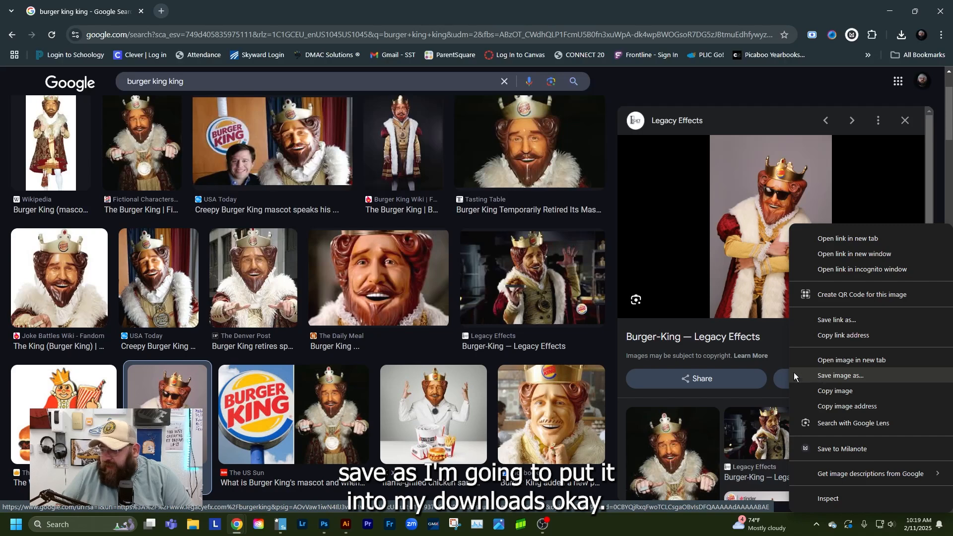
left_click(141, 11)
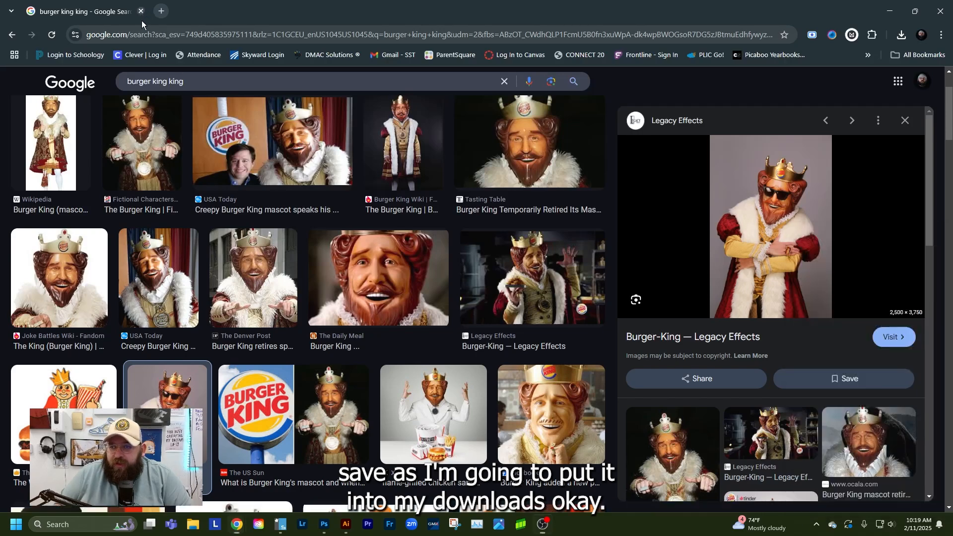
Open the Downloads folder in File Explorer and place the Burger King JPG from today's files into the new black Photoshop document
left_click(190, 525)
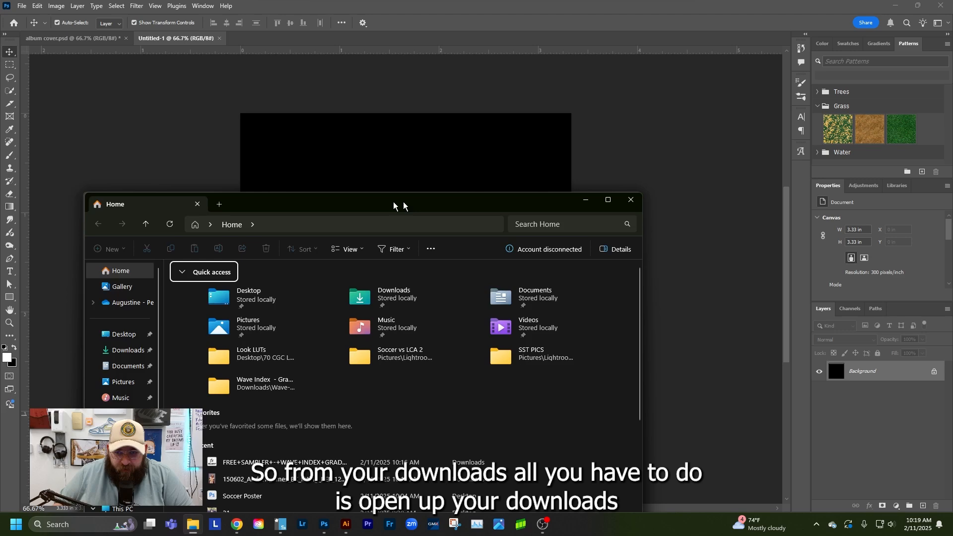
left_click_drag(398, 204, 759, 127)
left_click(497, 278)
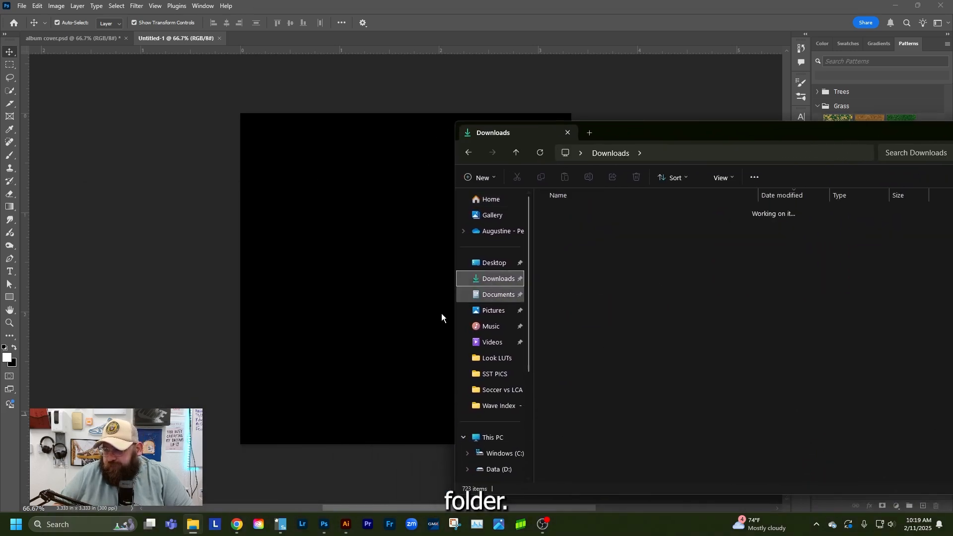
left_click(550, 226)
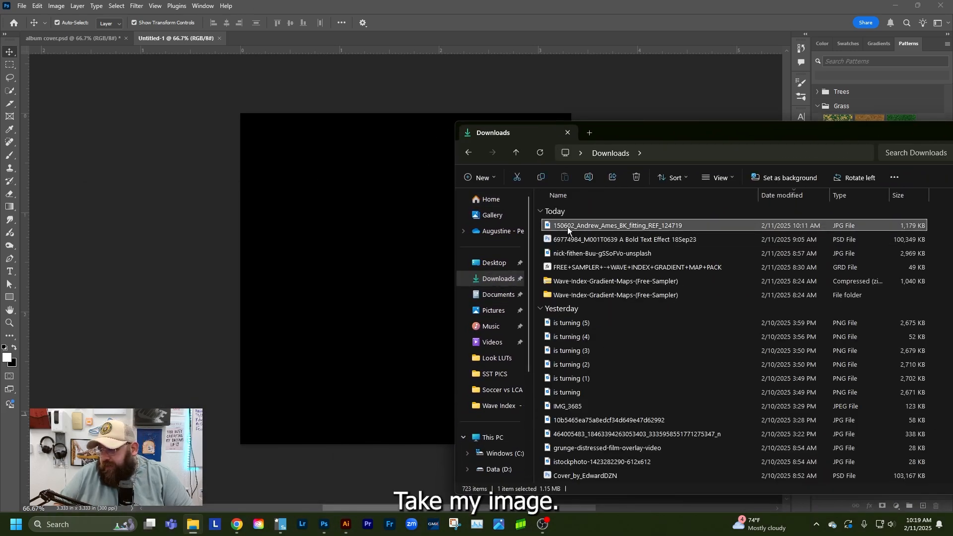
mouse_move(647, 228)
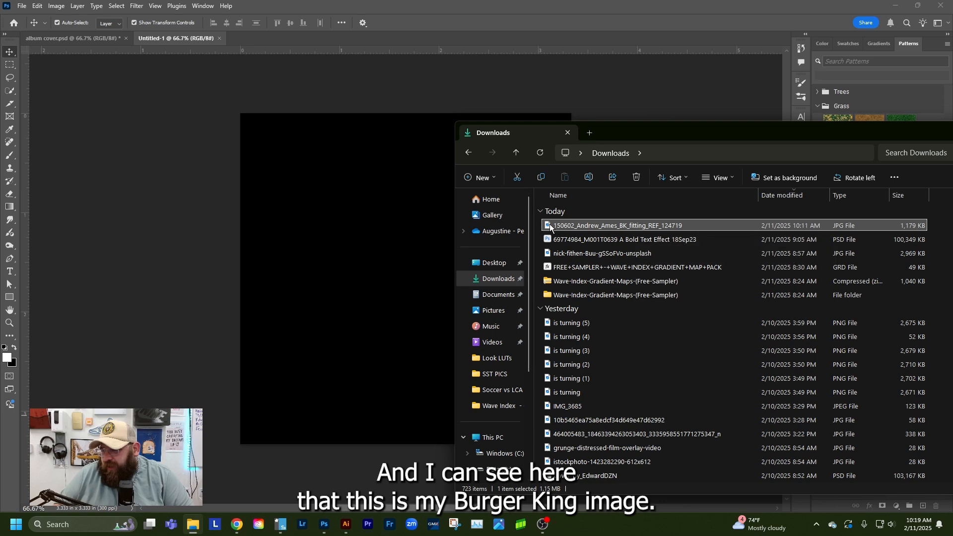
left_click_drag(548, 223, 356, 220)
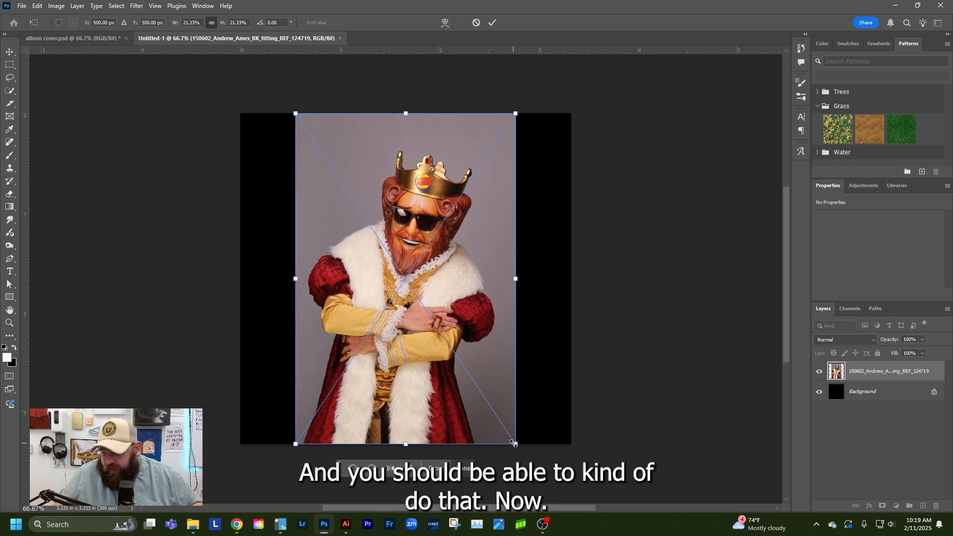
Enlarge the placed image to about 26% and move it down on the canvas, leaving the crown below the upper edge
left_click_drag(514, 443, 540, 481)
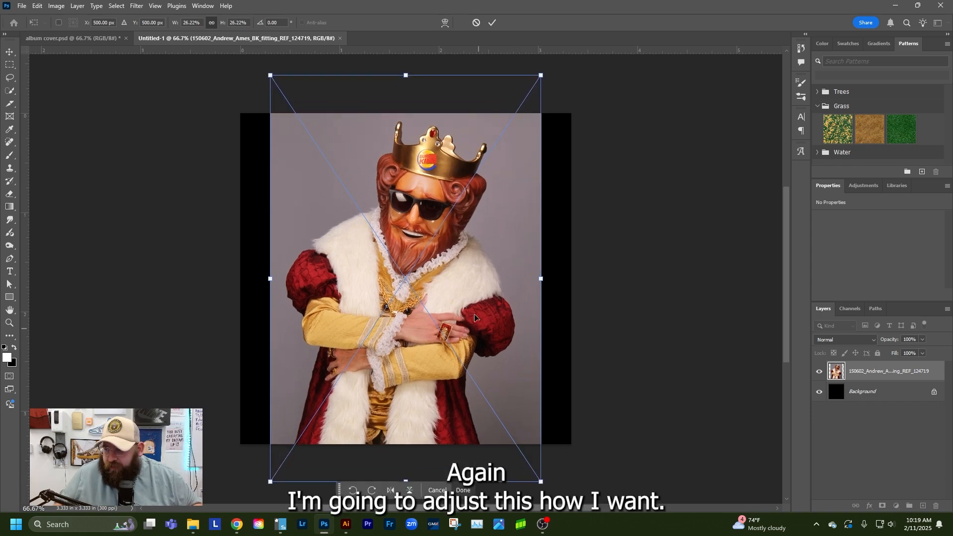
left_click_drag(474, 317, 478, 366)
key("Return")
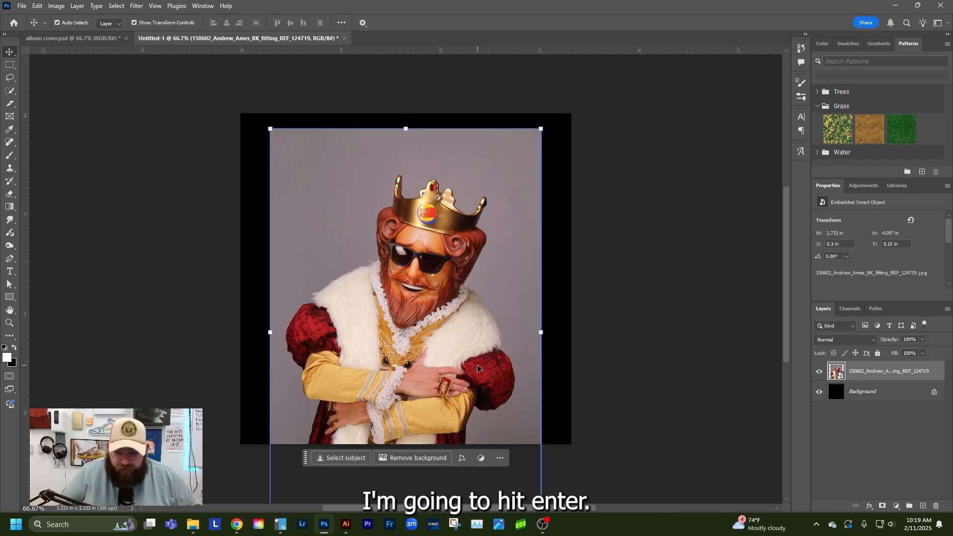
left_click(628, 396)
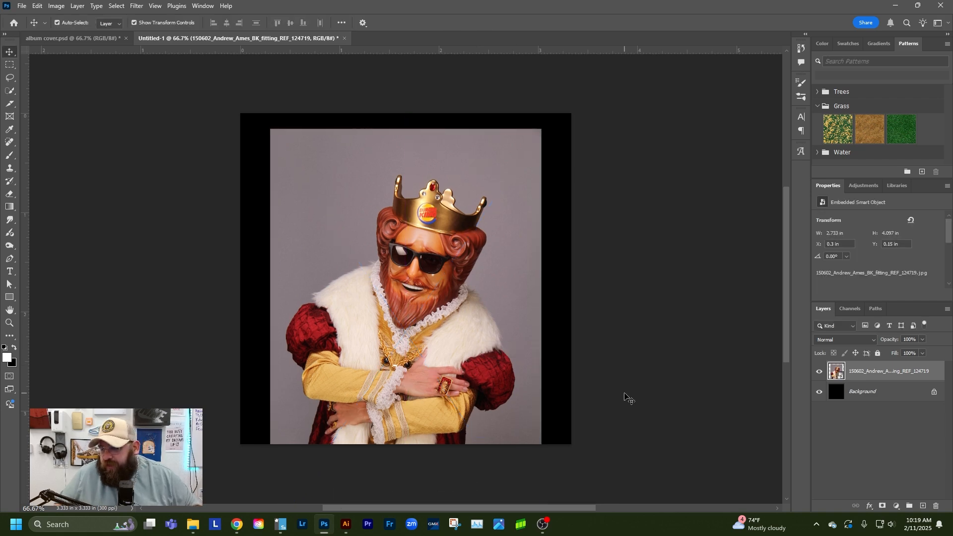
Select the Burger King figure in the placed photo with Select Subject
left_click(479, 335)
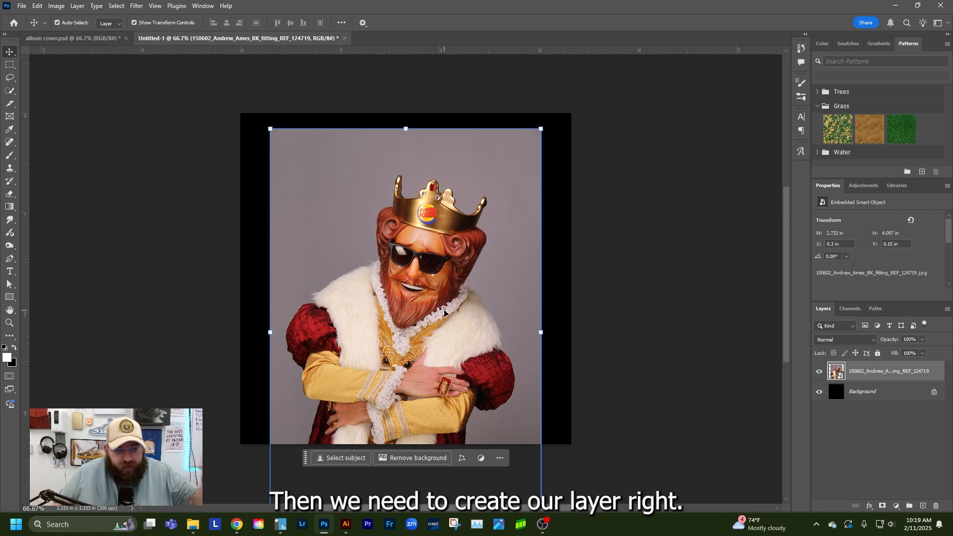
left_click(111, 6)
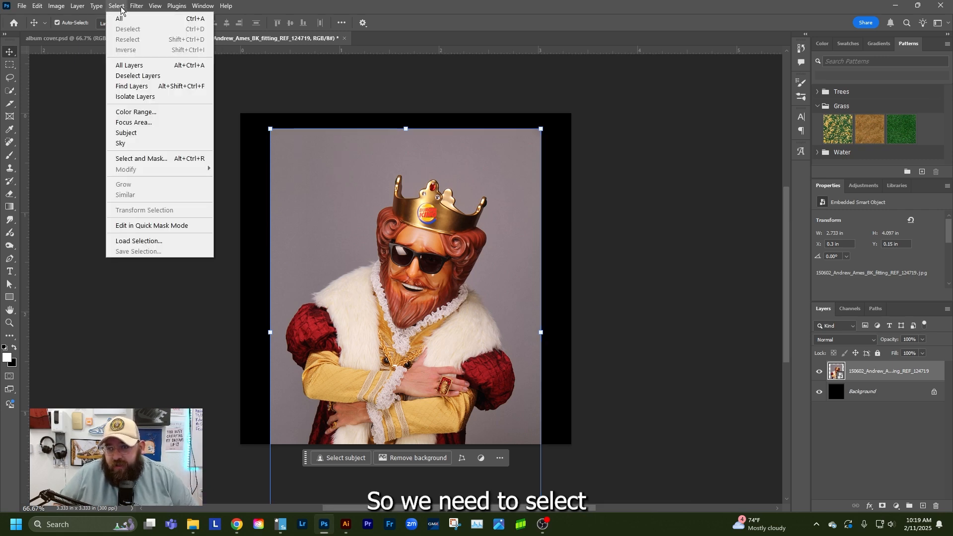
left_click(127, 134)
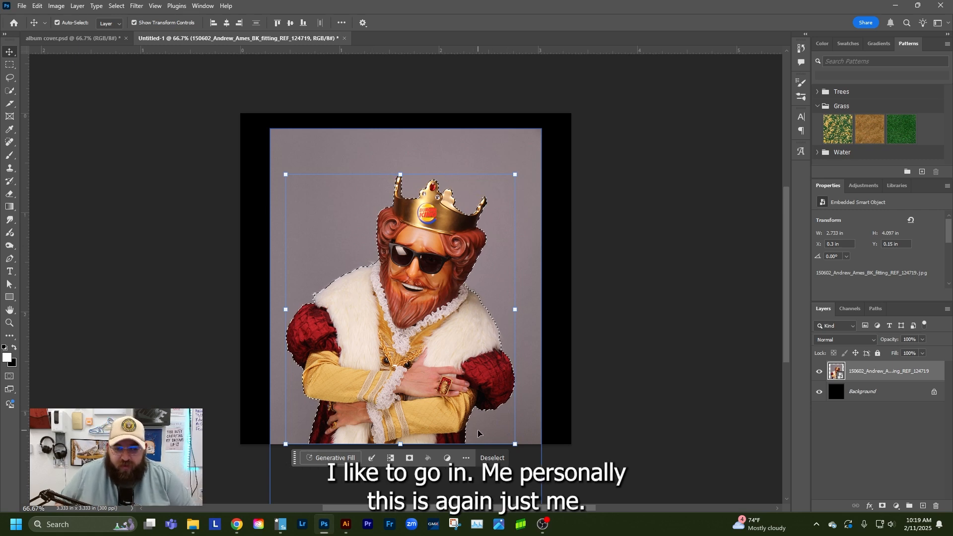
Feather the figure's selection with a radius of 2 pixels
left_click(115, 6)
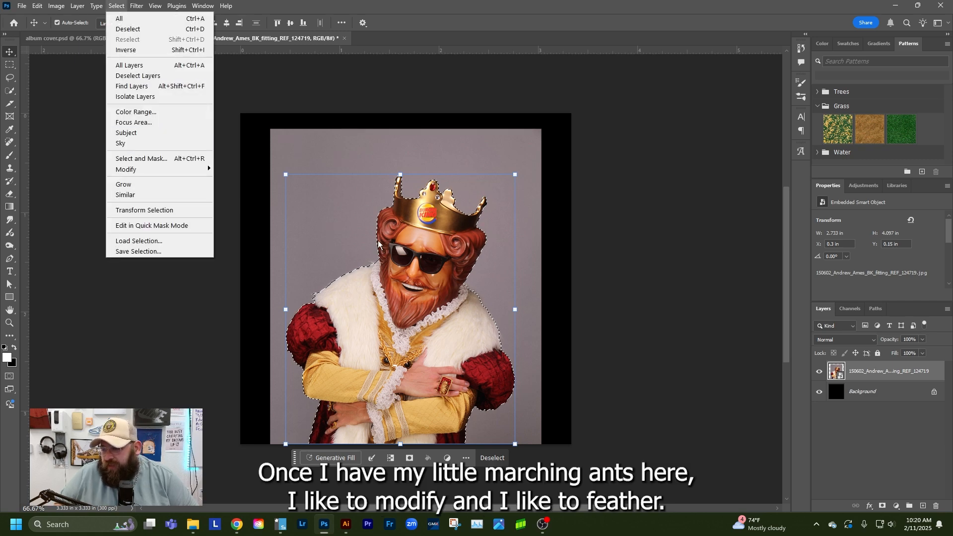
mouse_move(145, 171)
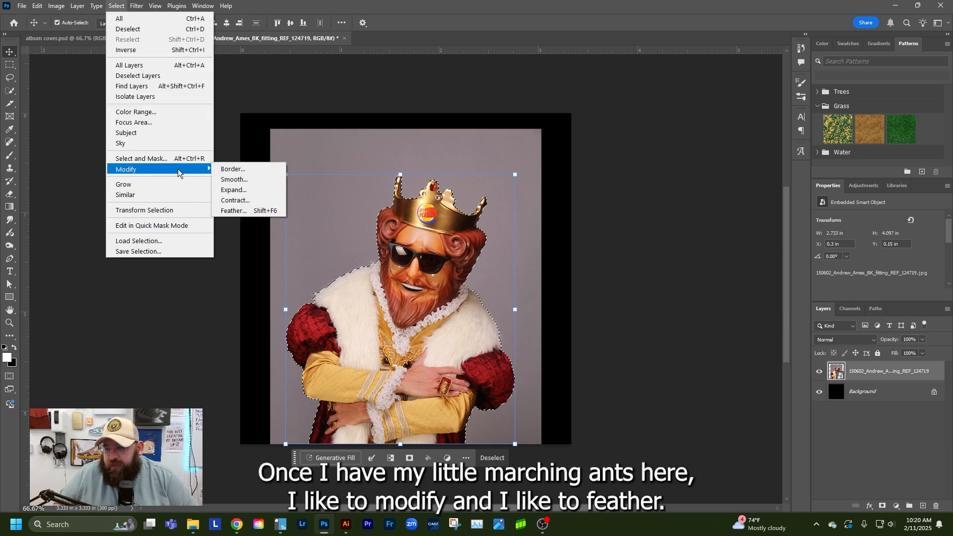
left_click(242, 210)
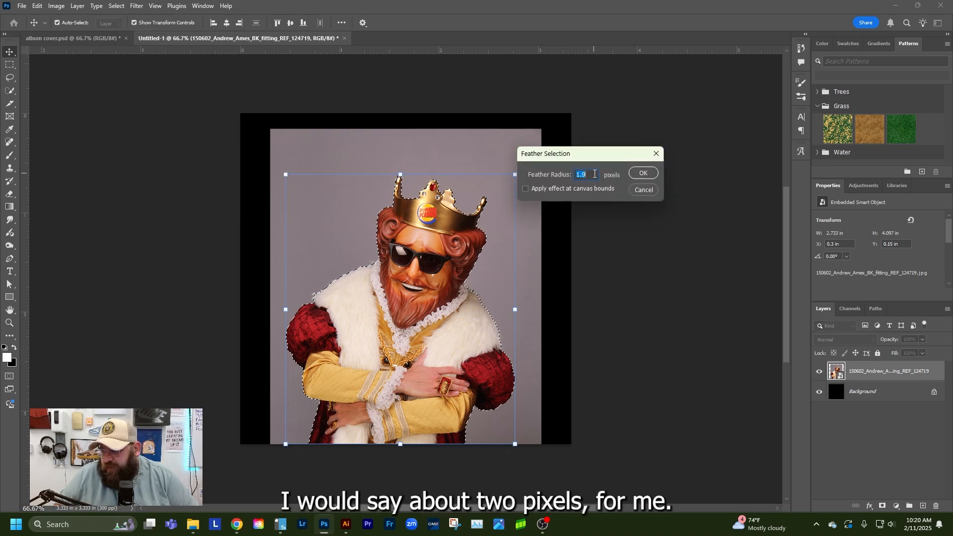
type("2")
left_click(654, 174)
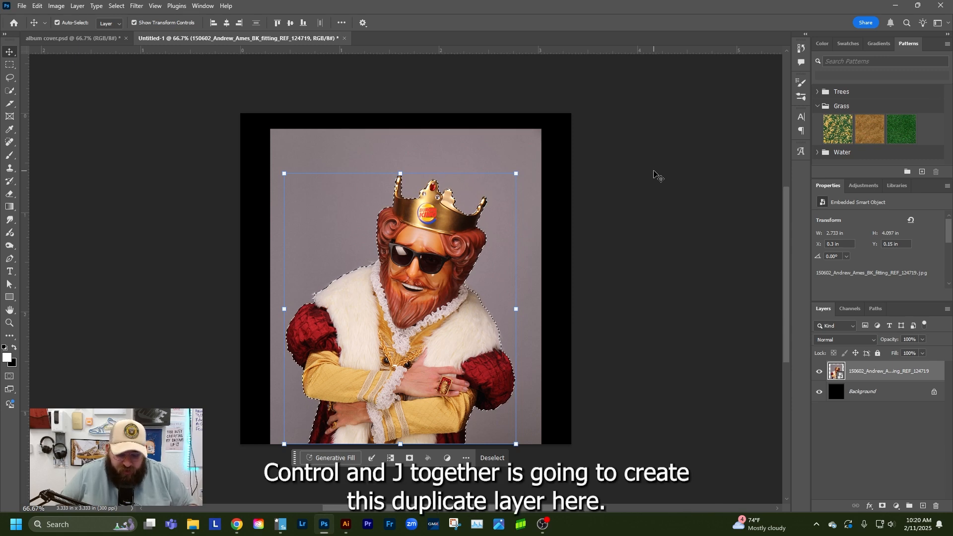
Copy the selected figure to its own layer and delete the original photo layer beneath it
key("ctrl")
key("ctrl+j")
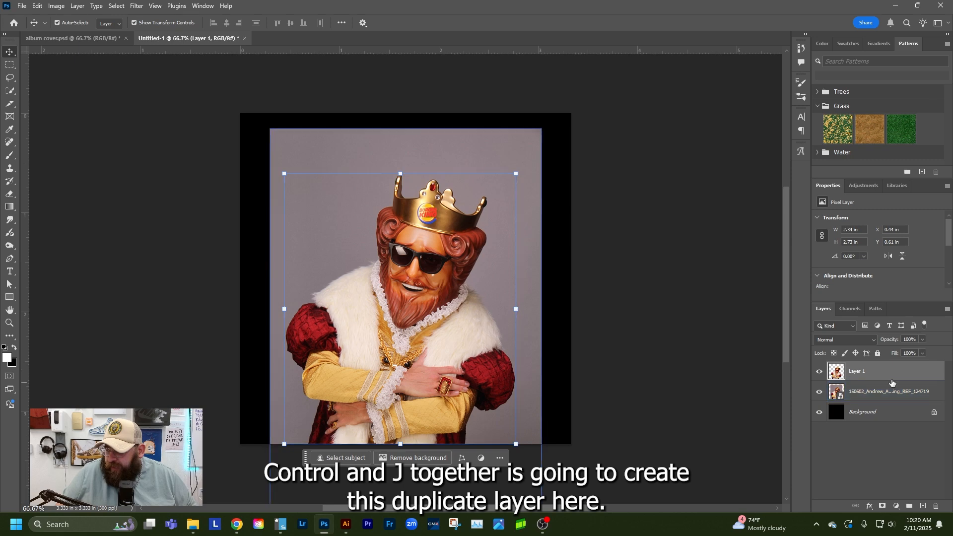
left_click(891, 390)
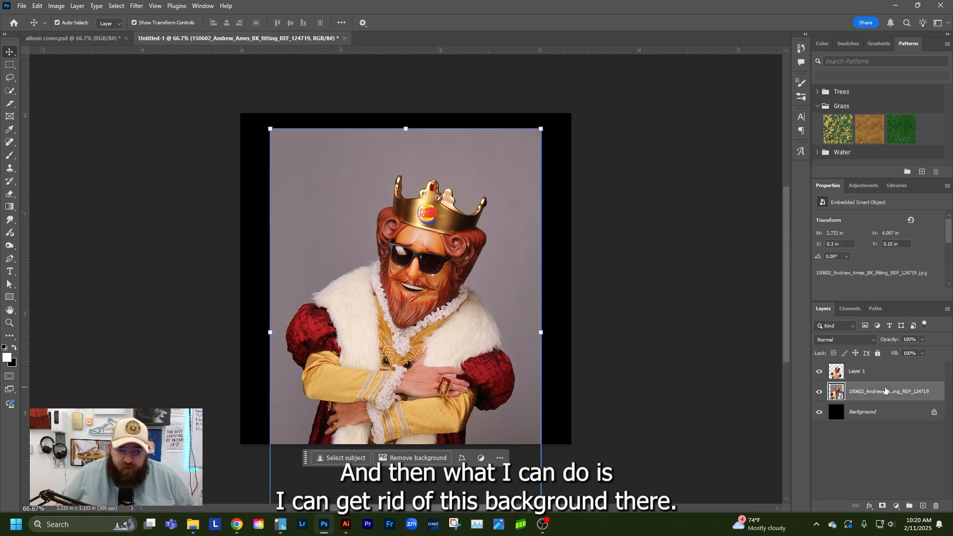
key("Delete")
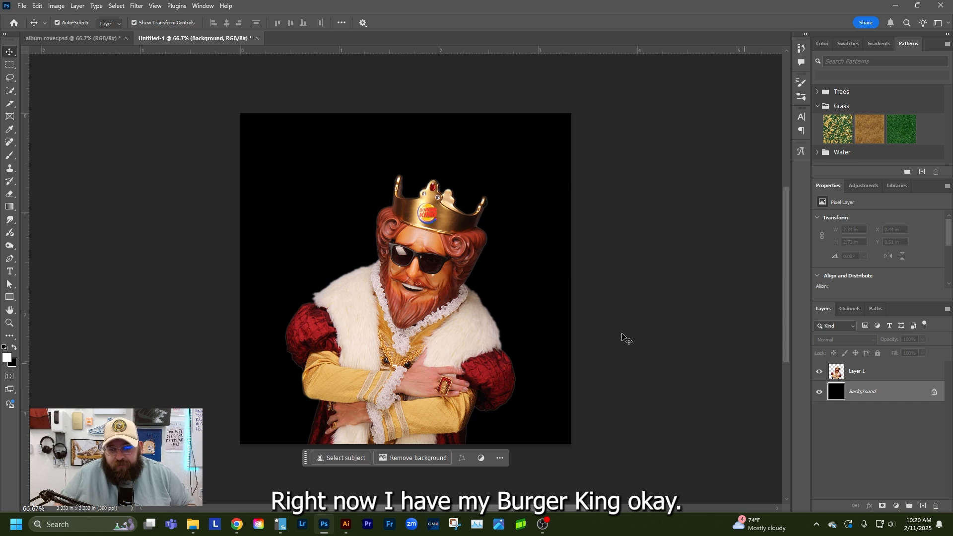
left_click(412, 320)
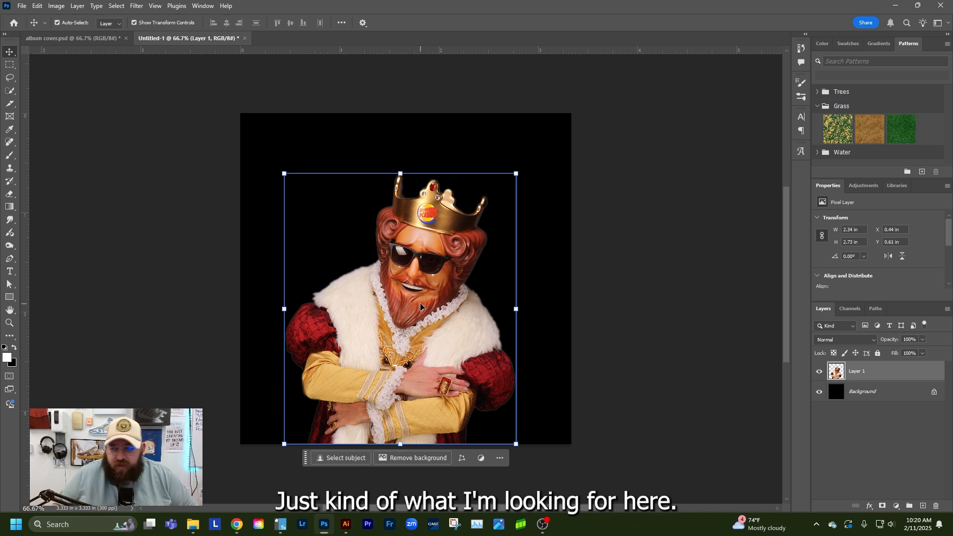
left_click(648, 353)
left_click(647, 354)
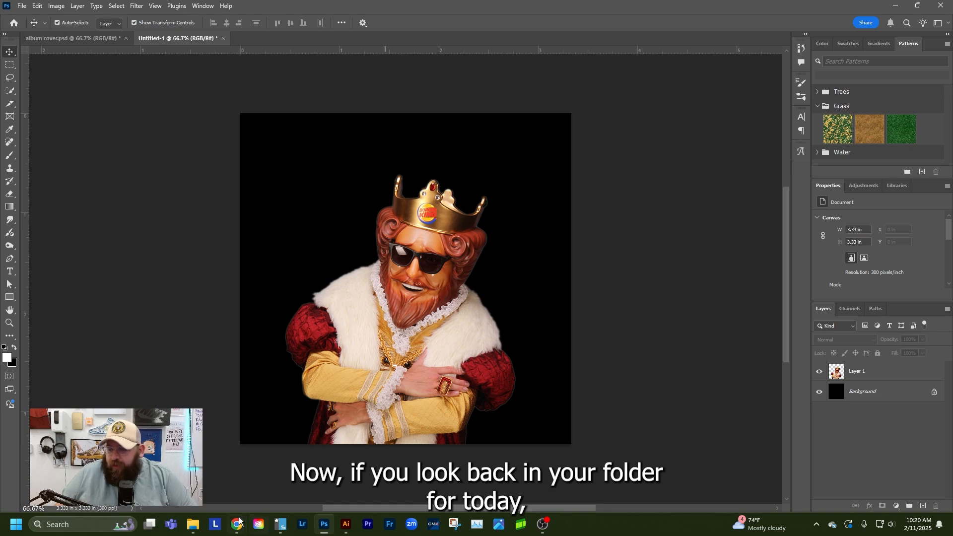
Switch to the Schoology course page in the browser and download the FREE+SAMPLER+-+WAVE+INDEX+GRADIENT+MAP+PACK.grd file
mouse_move(239, 521)
left_click(270, 468)
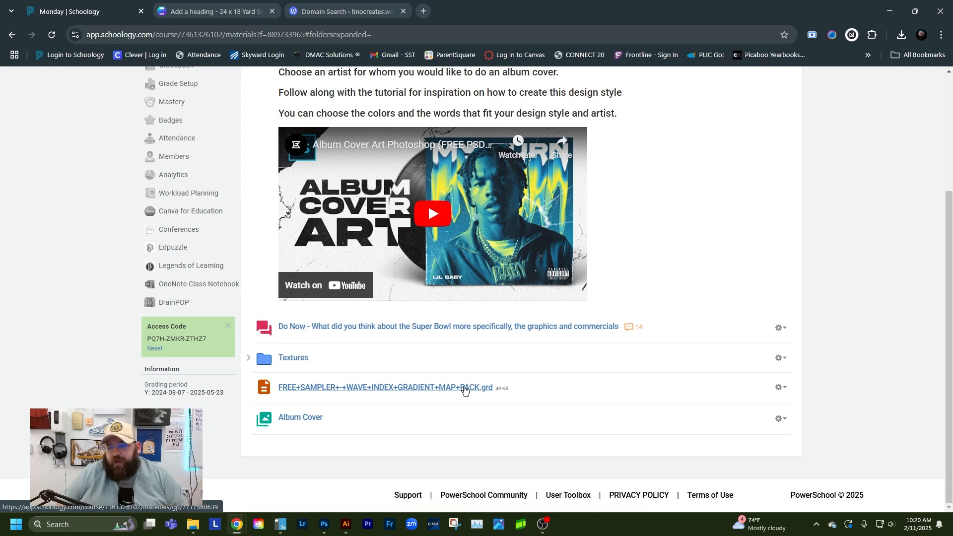
left_click(465, 390)
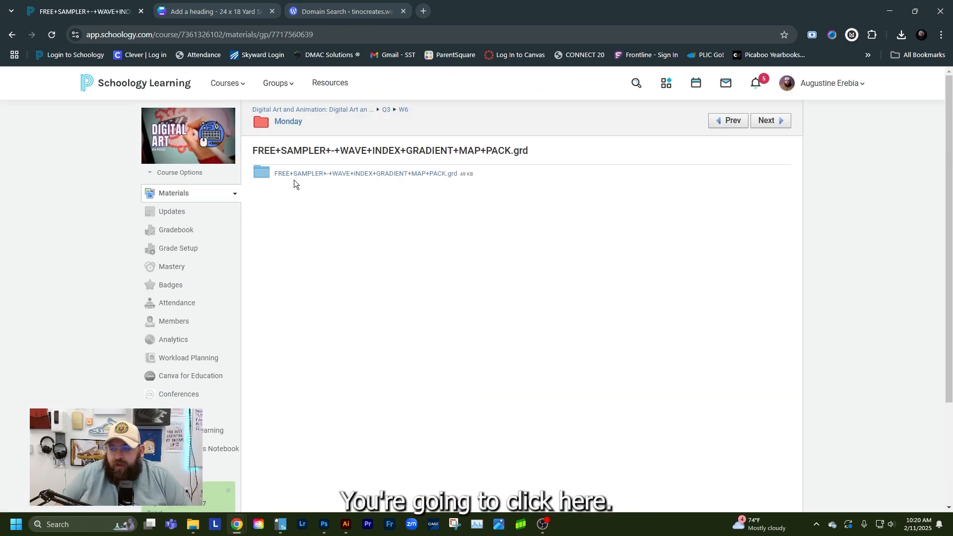
left_click(294, 176)
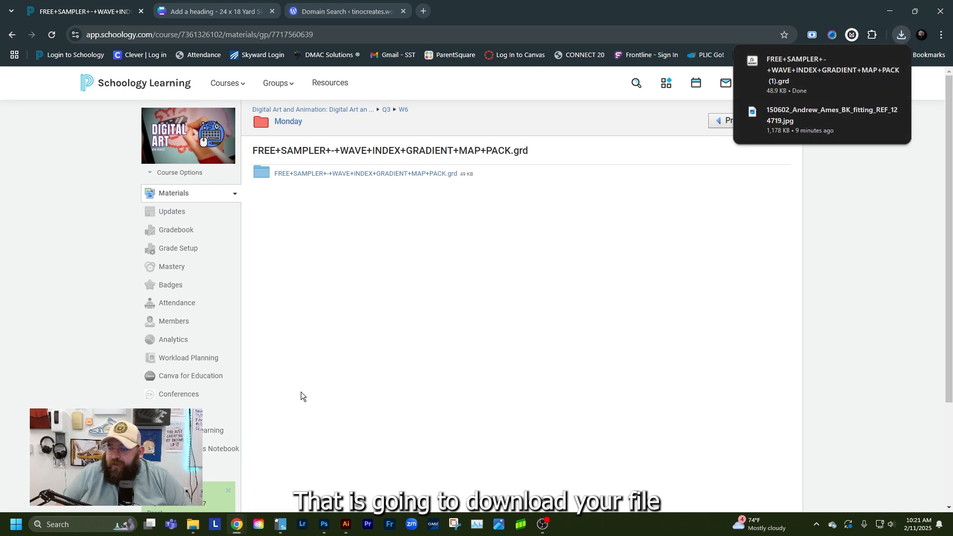
Switch to Photoshop, add a Gradient Map adjustment layer above the cut-out figure's layer, and open its gradient for editing
left_click(328, 528)
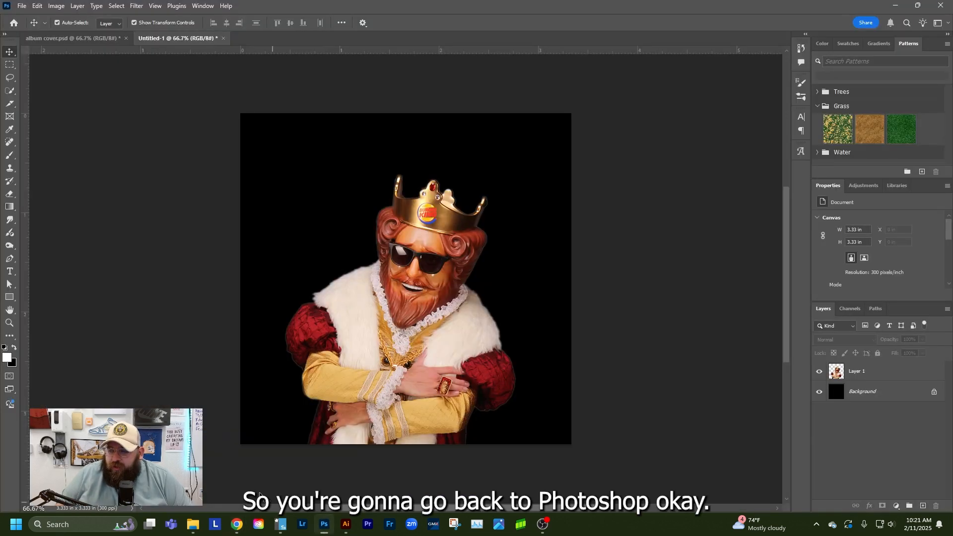
left_click(881, 373)
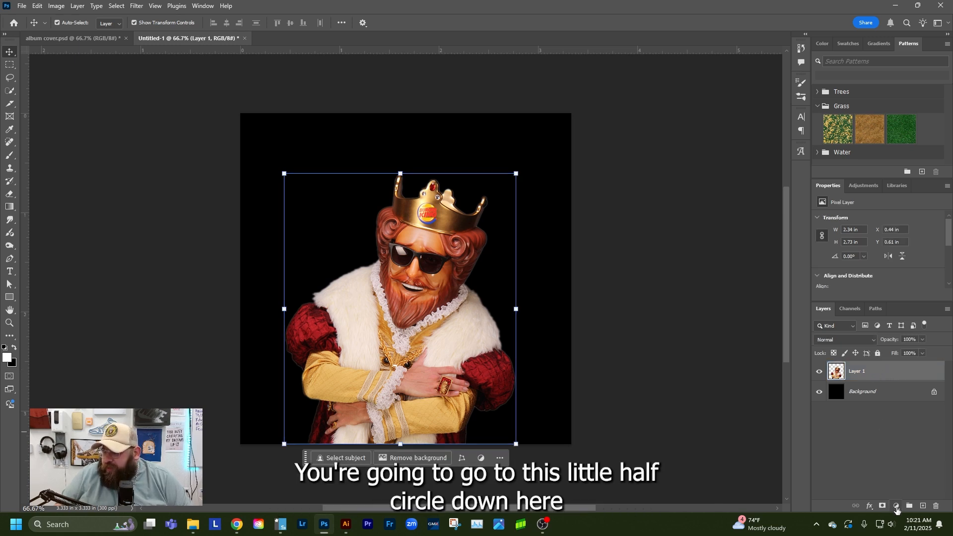
left_click(896, 506)
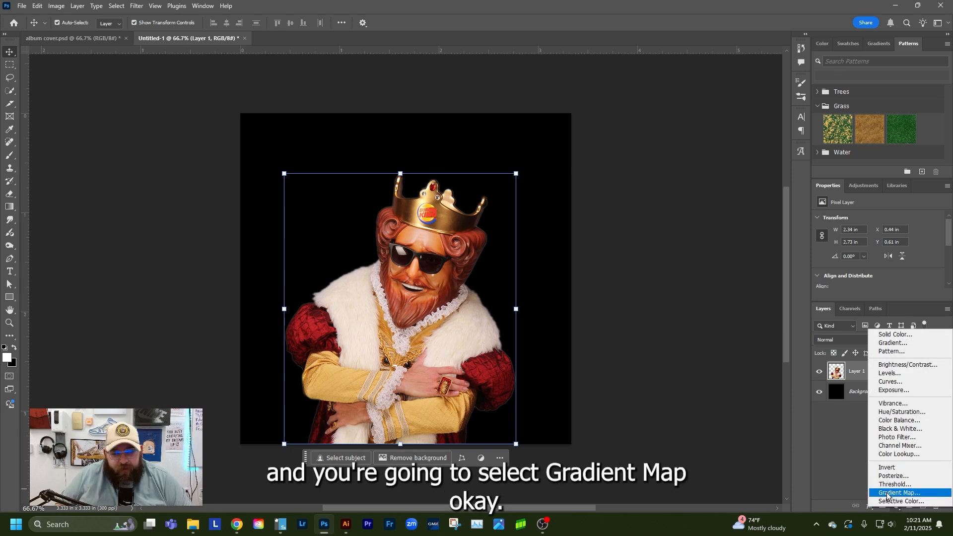
left_click(890, 493)
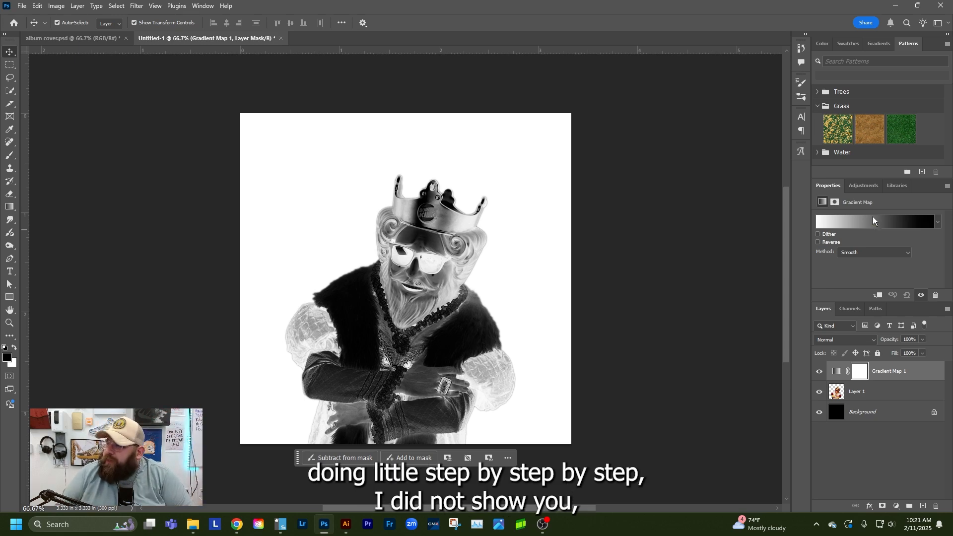
left_click(868, 223)
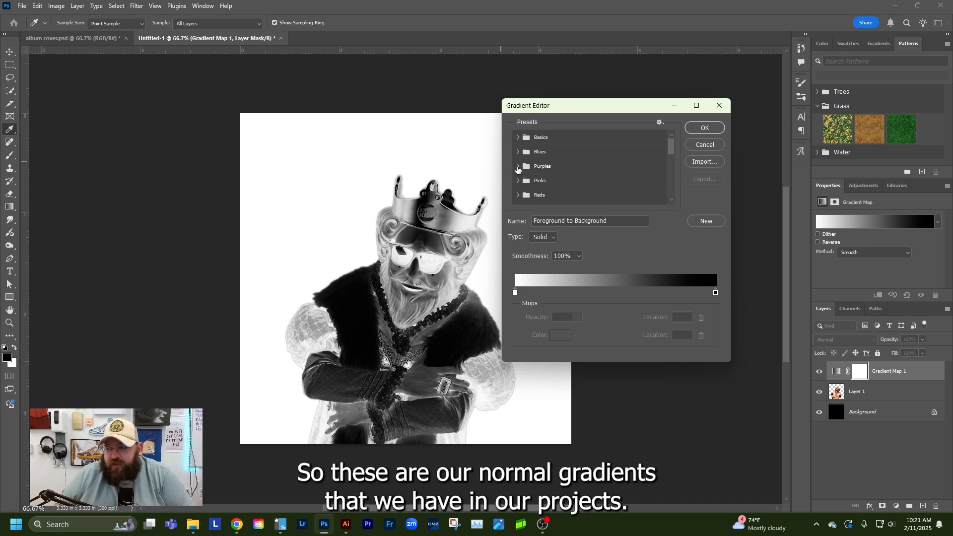
Try several two-colour presets from the Purples group on the gradient map, including Purple_03, Purple_17, Purple_12 and Purple_01
left_click(517, 166)
left_click(562, 182)
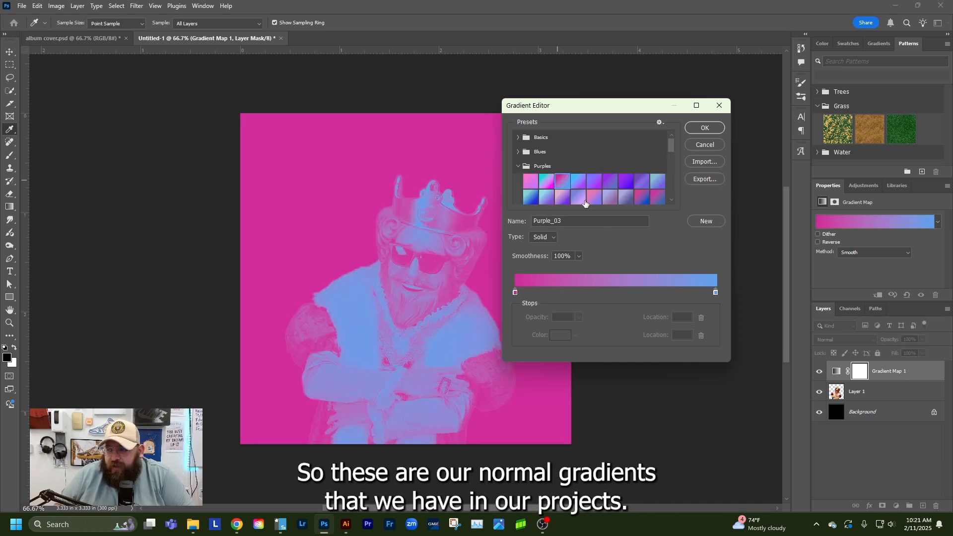
left_click(592, 181)
left_click(644, 184)
left_click(648, 200)
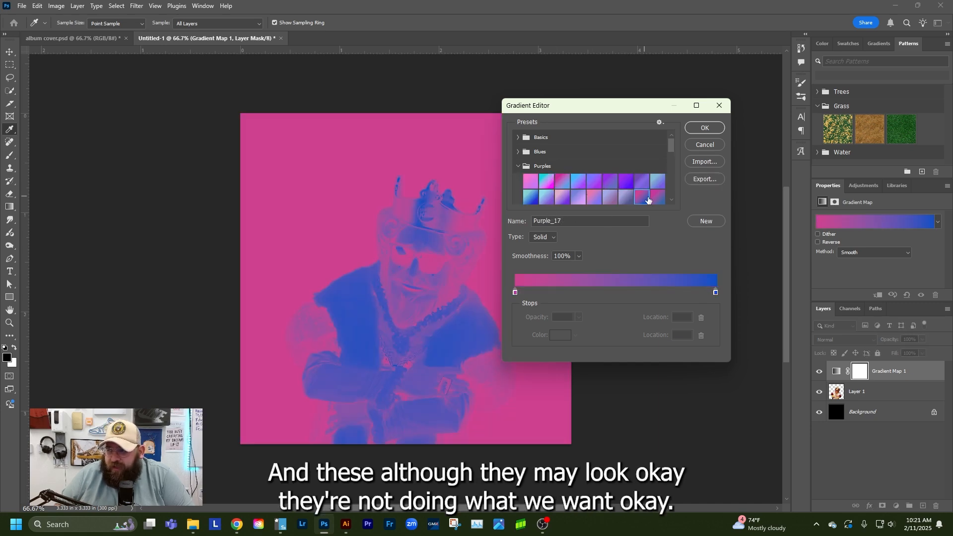
left_click(576, 187)
left_click(560, 199)
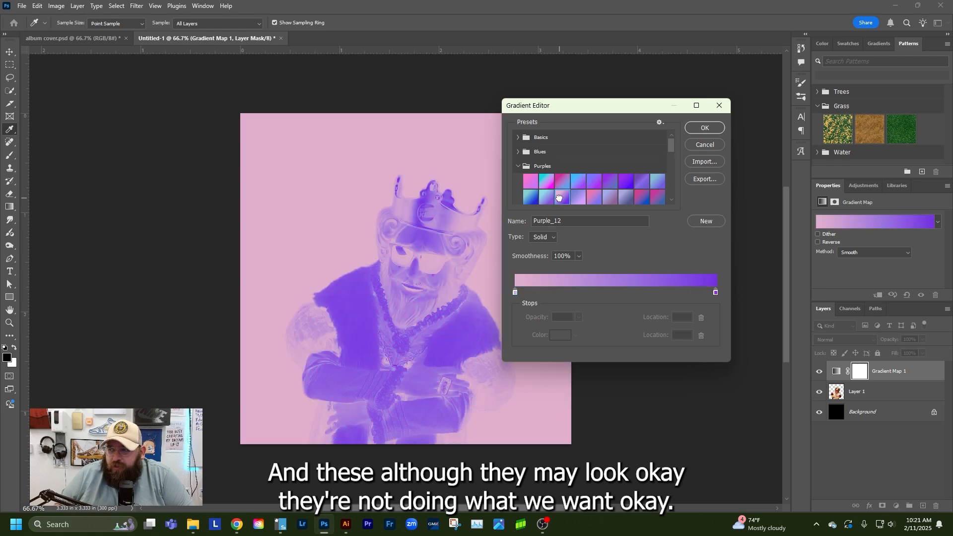
left_click(542, 200)
left_click(531, 199)
left_click(529, 180)
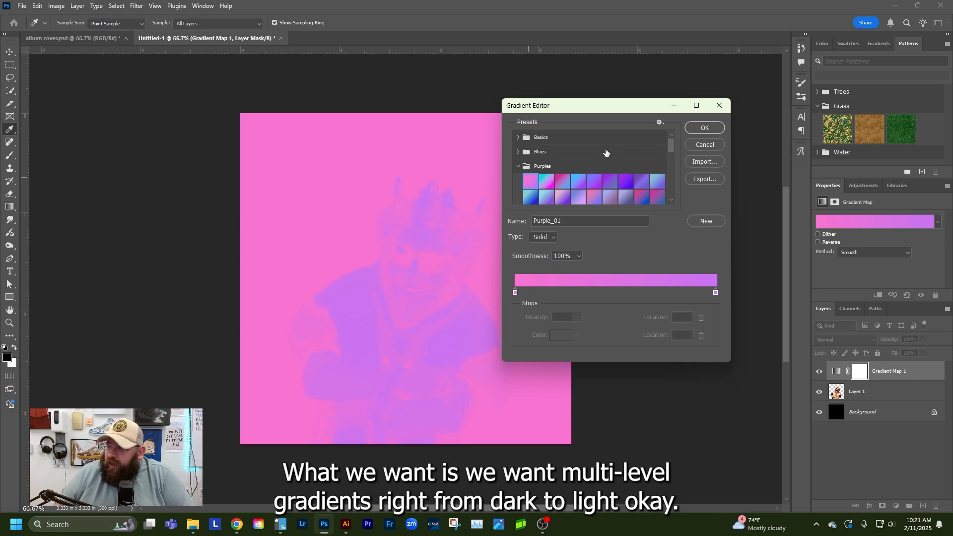
left_click(517, 166)
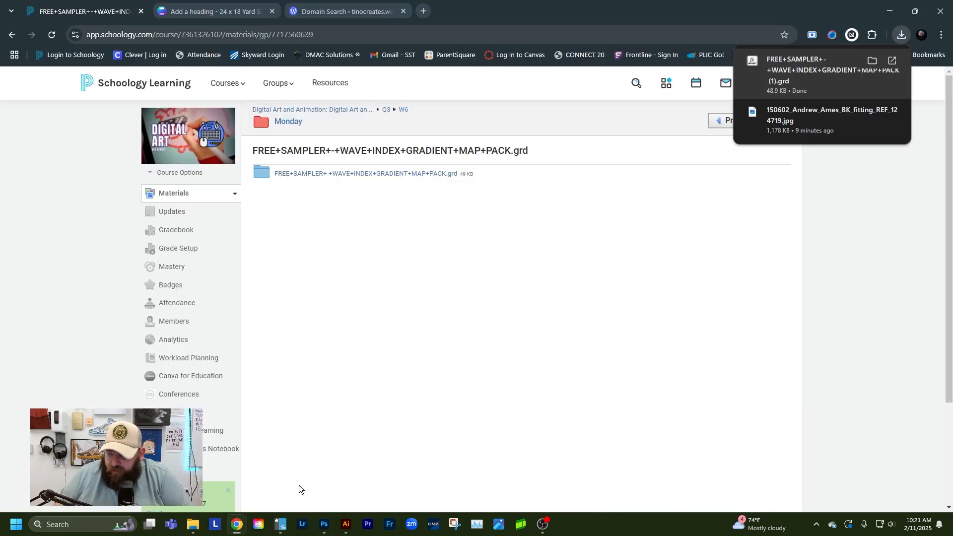
left_click(298, 484)
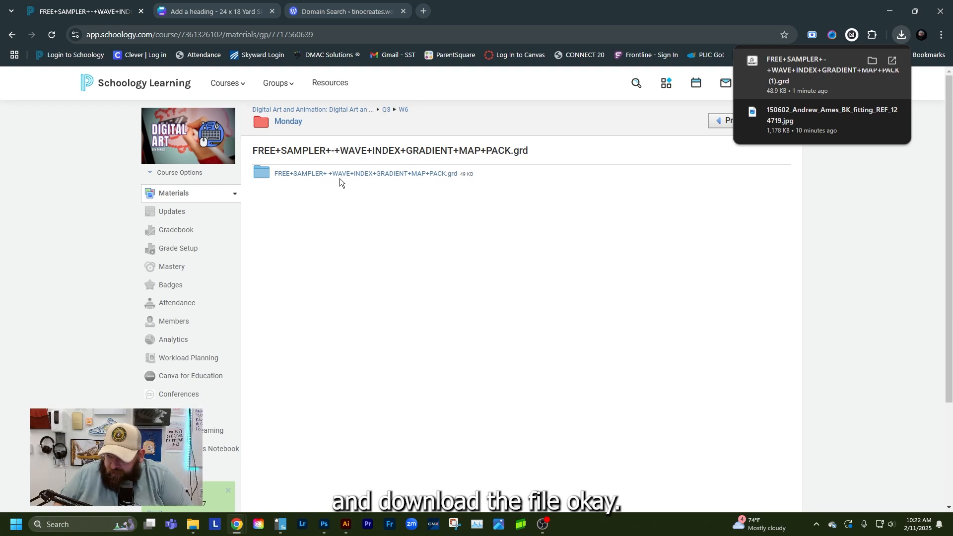
left_click(324, 524)
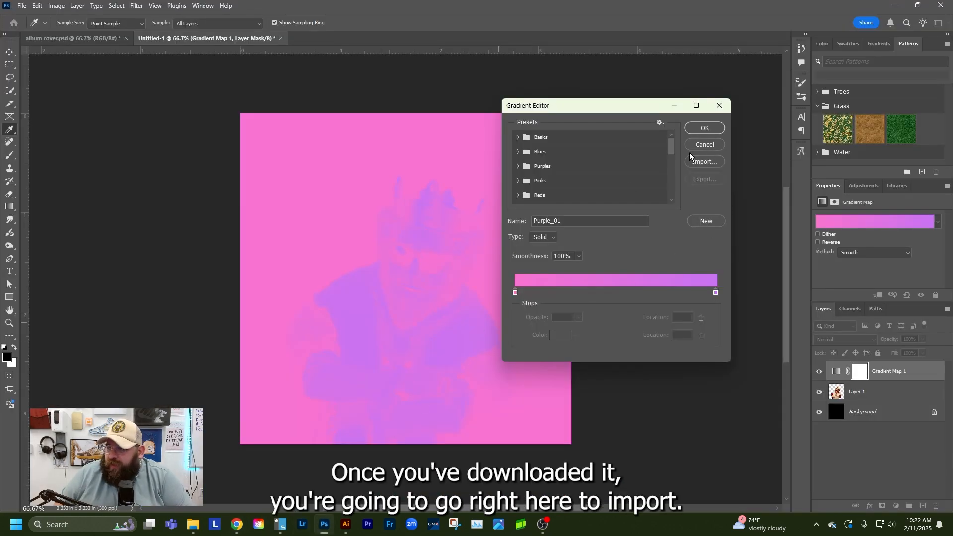
left_click(695, 167)
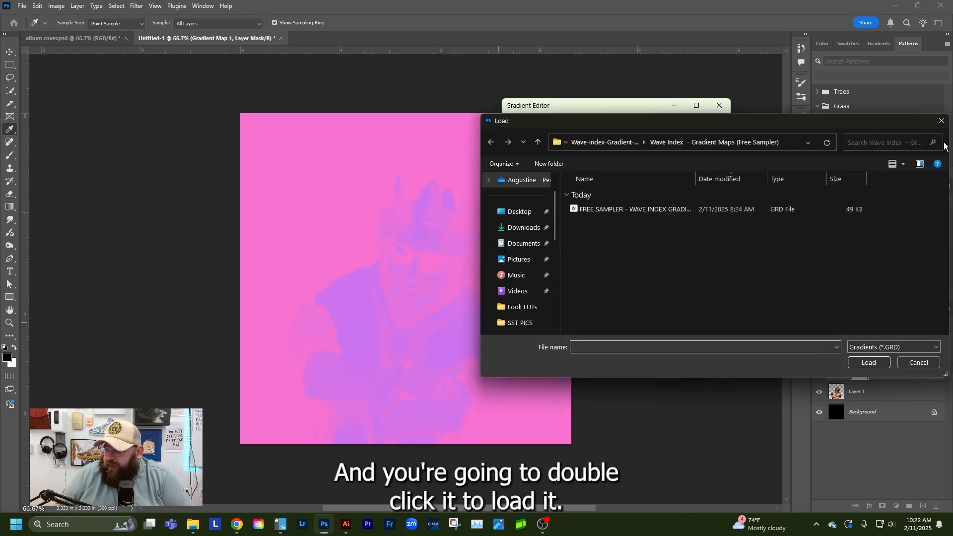
left_click(941, 120)
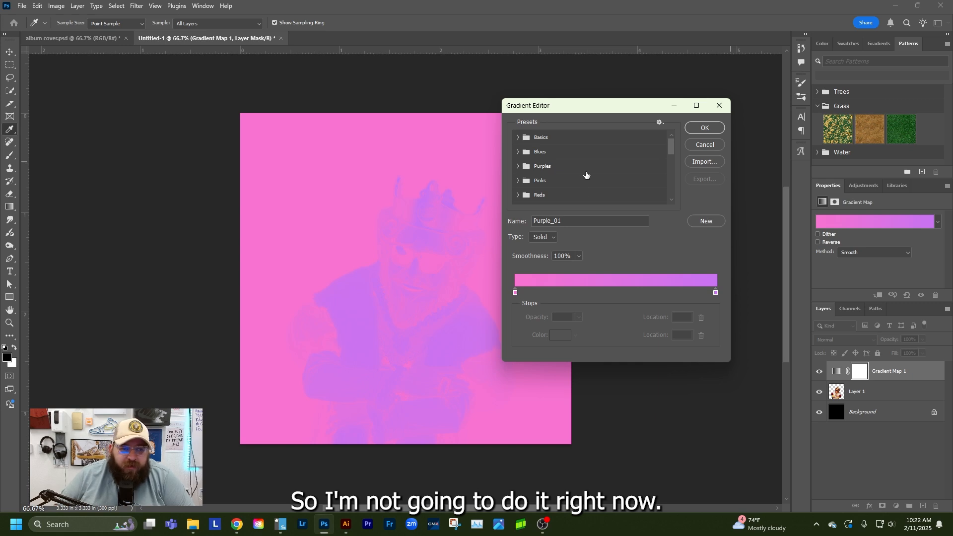
Expand the FREE SAMPLER - WAVE INDEX GRADIENT MAP PACK presets down to the ETHEREAL TONES (Sampler) gradients
scroll(585, 180, "down", 10)
scroll(558, 179, "down", 1)
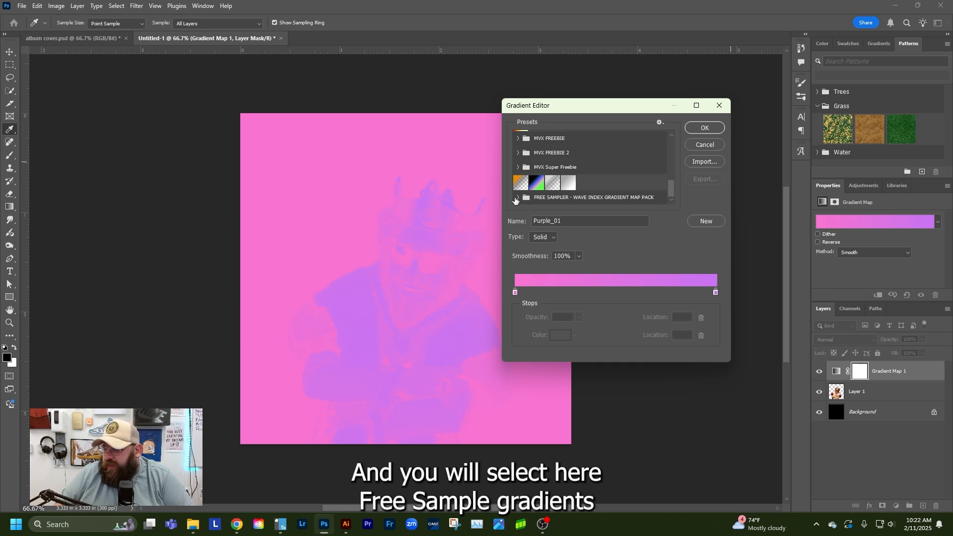
left_click(534, 199)
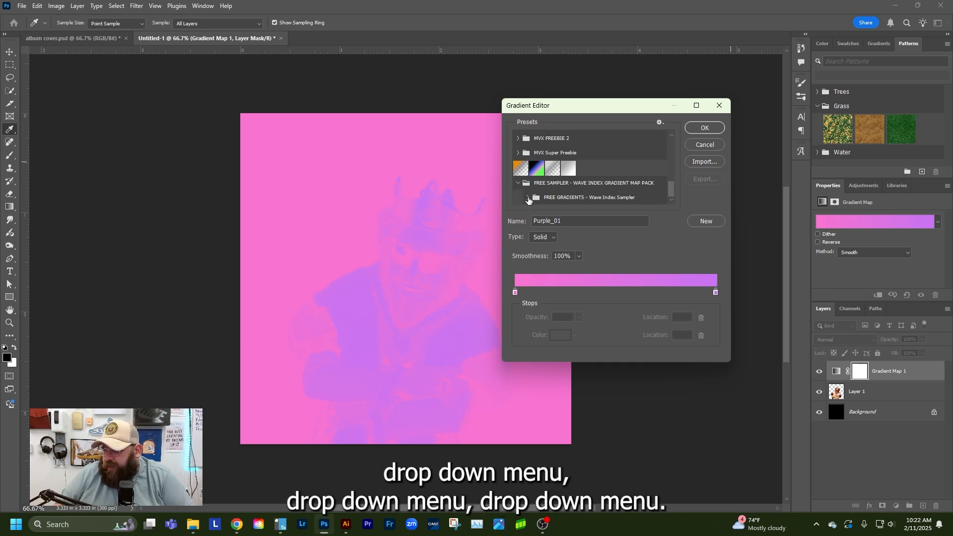
scroll(563, 198, "down", 3)
left_click(538, 184)
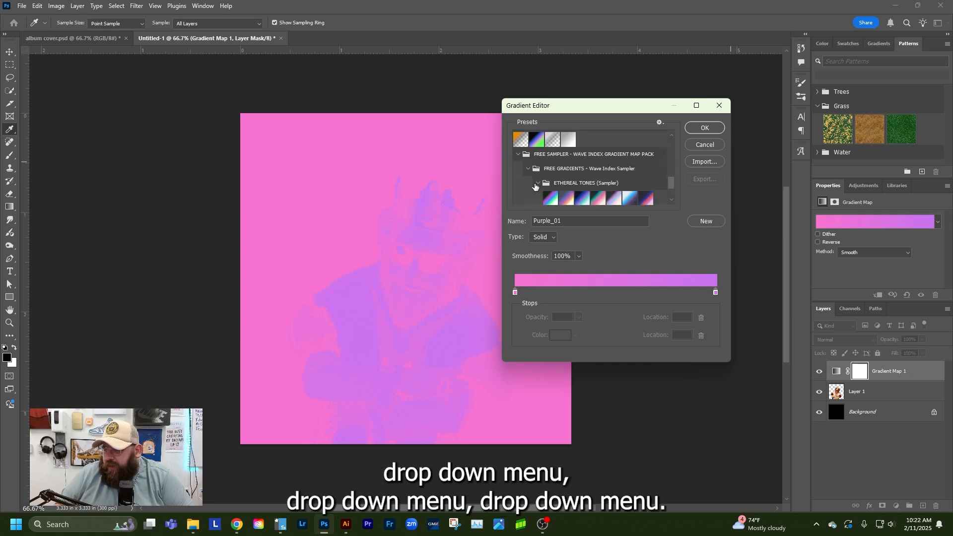
scroll(541, 188, "down", 2)
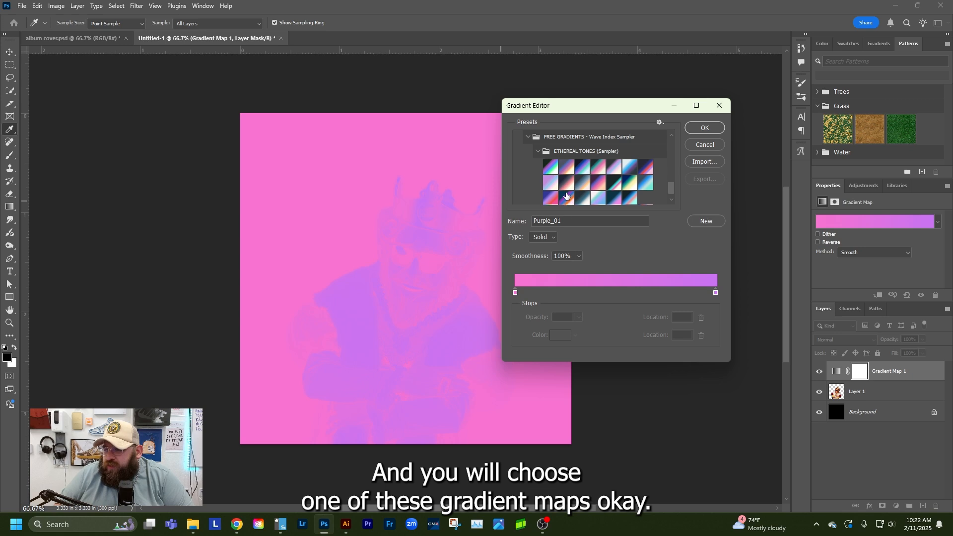
Try three multi-level presets from ETHEREAL TONES (Sampler) on the gradient map
left_click(566, 198)
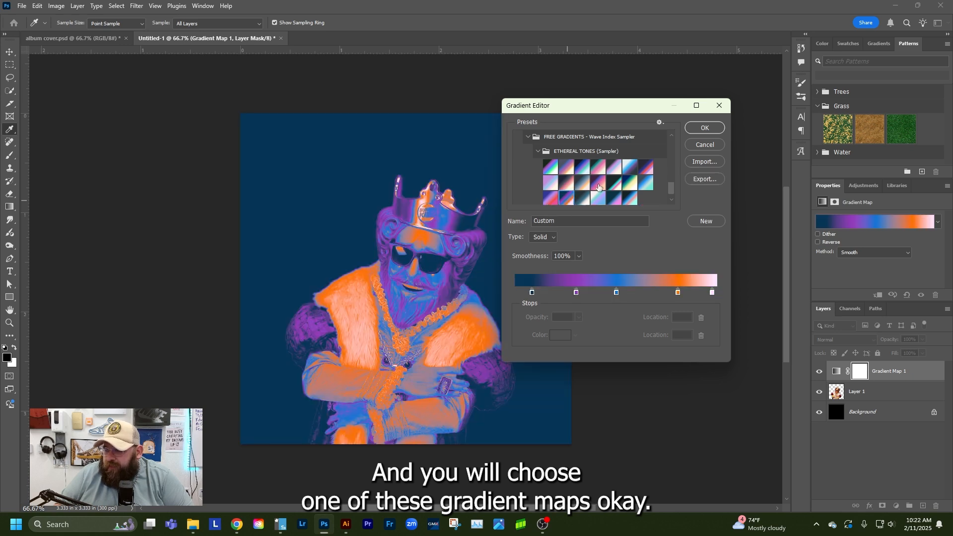
left_click(597, 187)
left_click(552, 199)
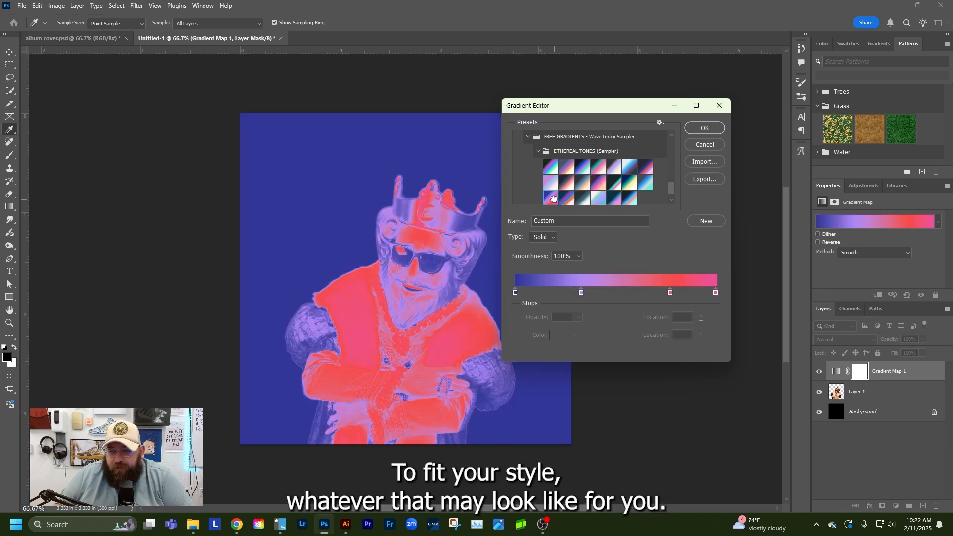
Apply the dark green, red, yellow, cream and light blue preset from FLAVORS (Sampler) to the gradient map
scroll(548, 199, "down", 2)
left_click(538, 197)
scroll(554, 196, "down", 2)
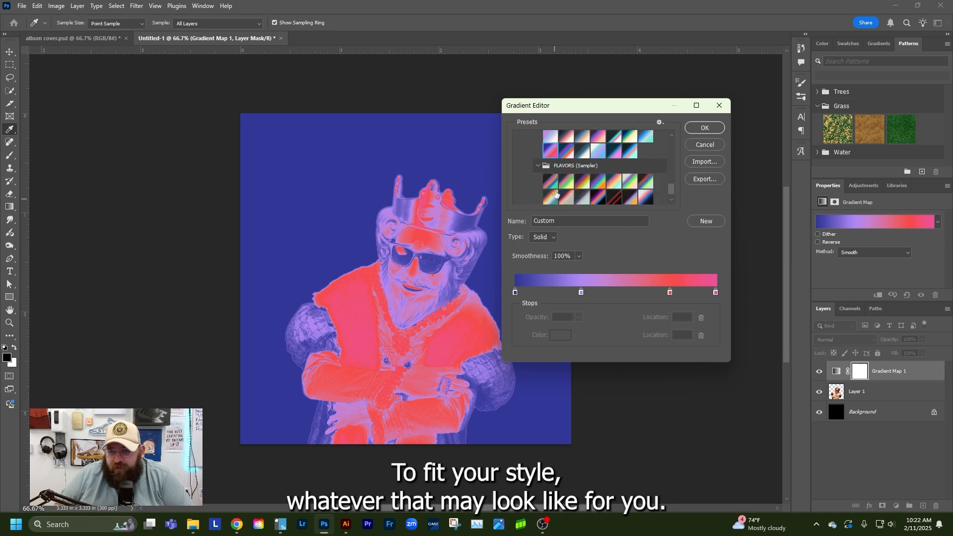
left_click(551, 197)
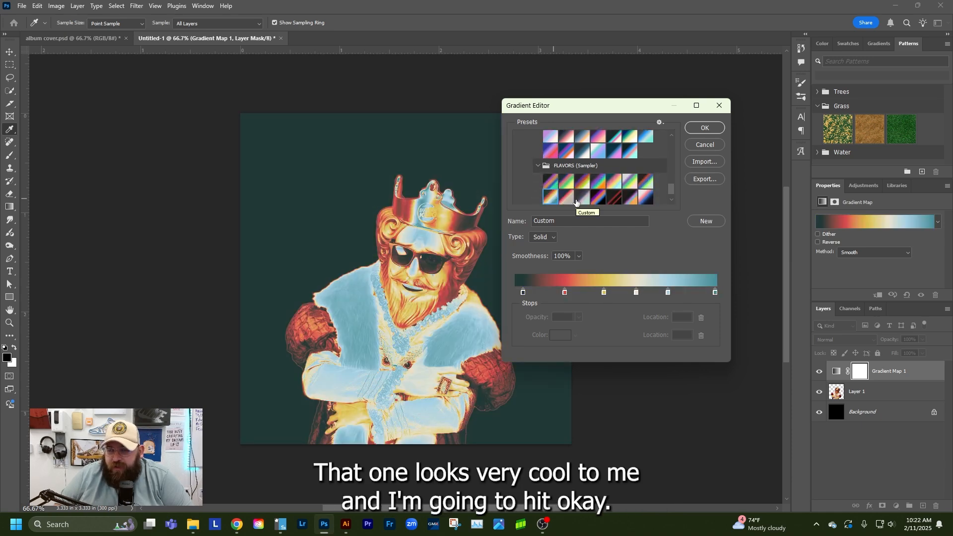
left_click(694, 129)
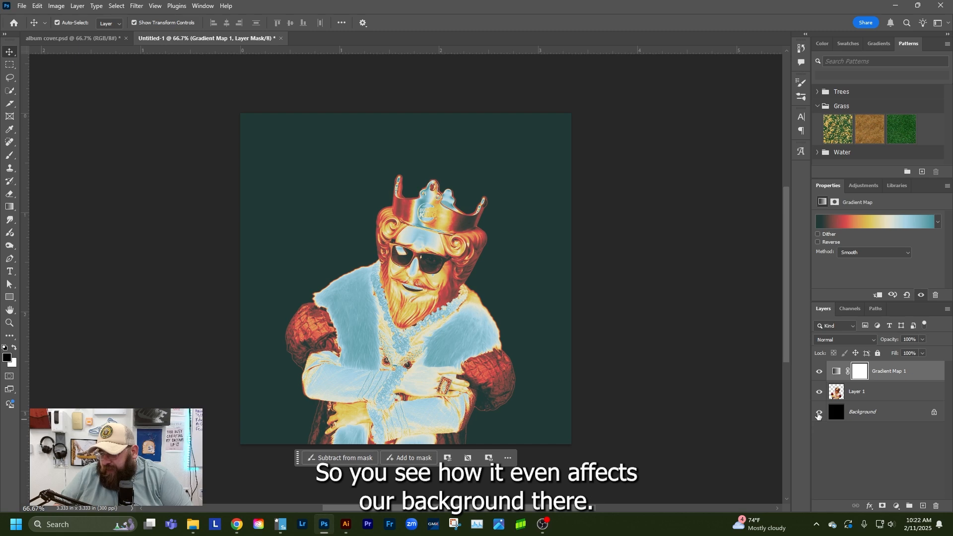
Try clipping the gradient map to the figure's layer, release the clipping mask, and deselect all layers
left_click(864, 392)
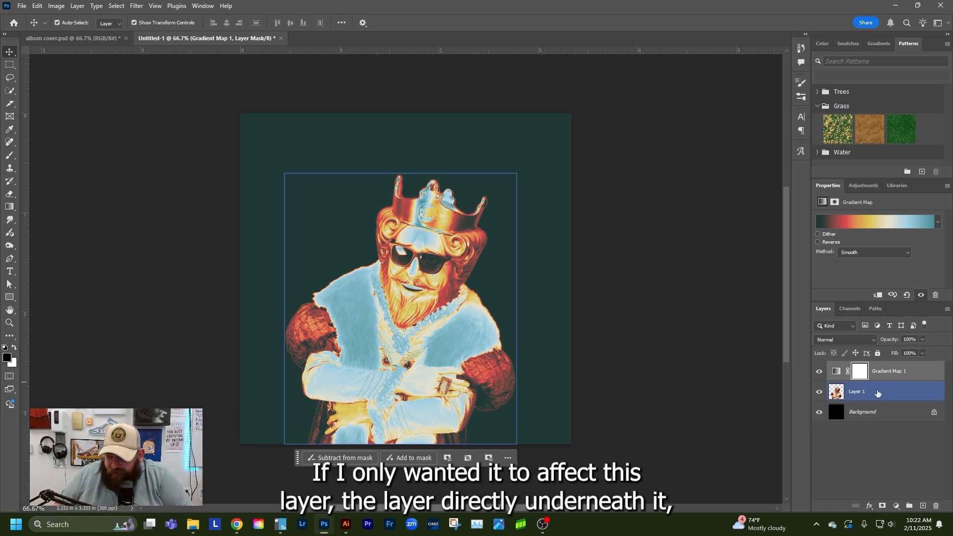
right_click(923, 373)
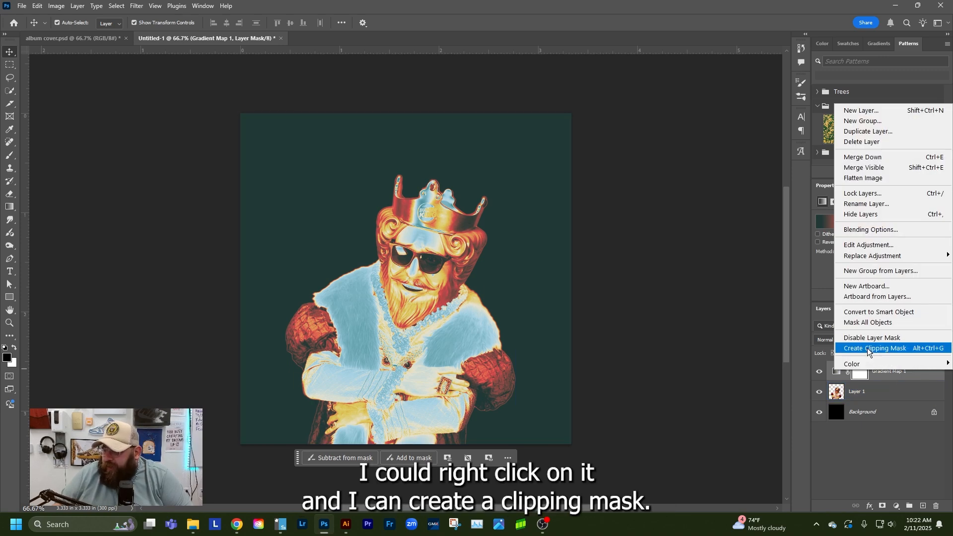
left_click(867, 349)
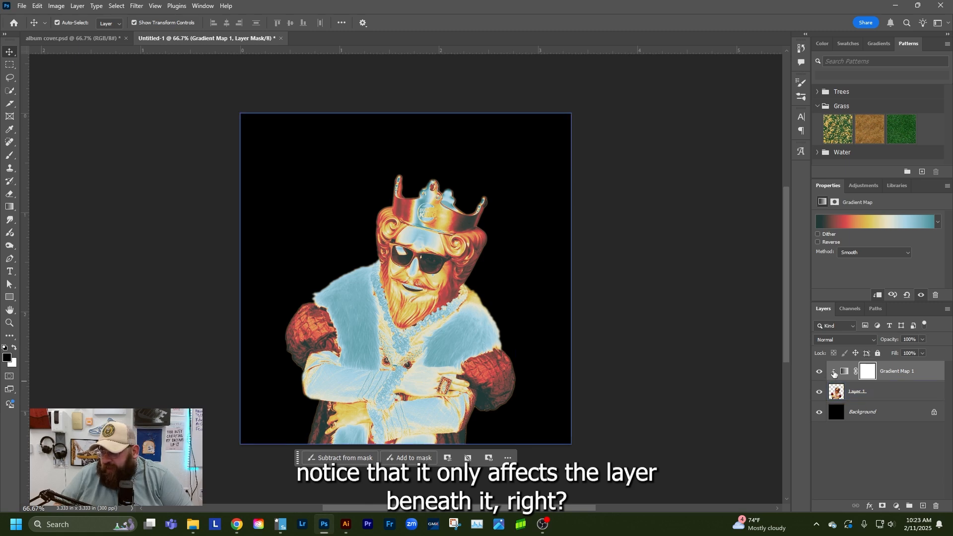
right_click(833, 373)
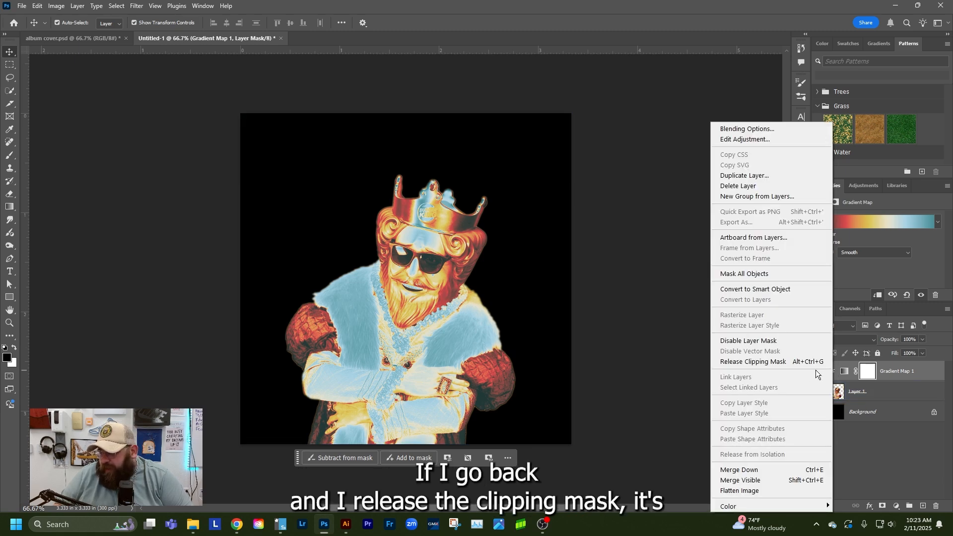
left_click(754, 362)
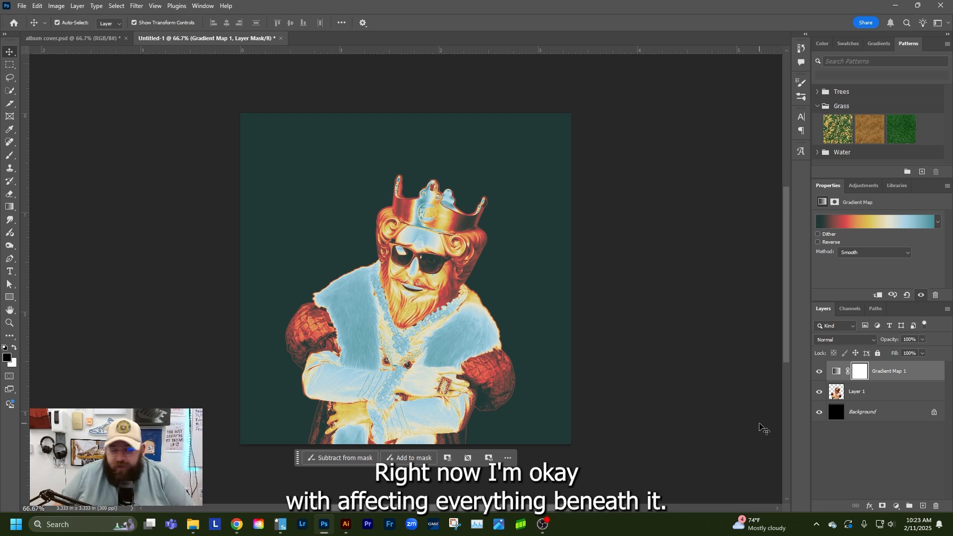
left_click(856, 462)
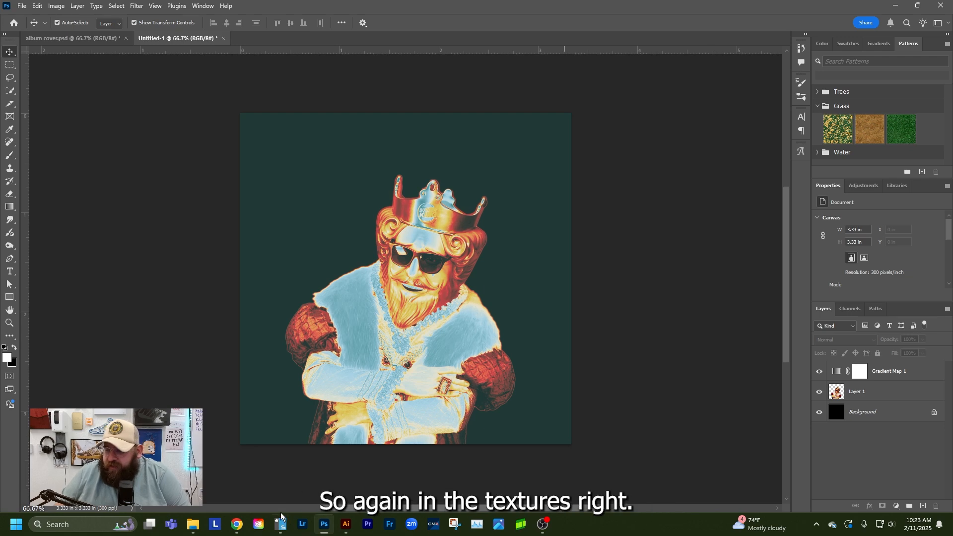
Switch to the Schoology page in the browser and examine the files in the Monday section's Textures folder
mouse_move(236, 524)
left_click(281, 495)
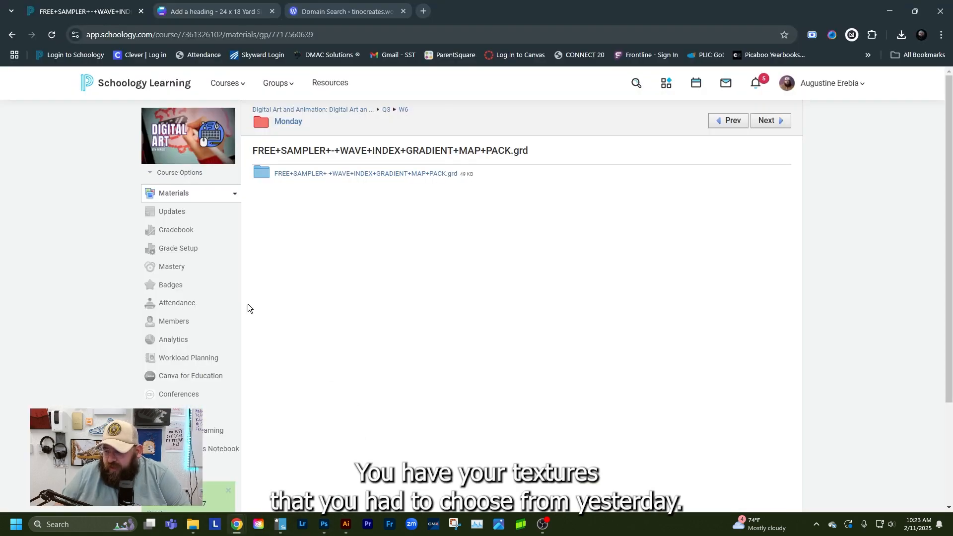
left_click(288, 121)
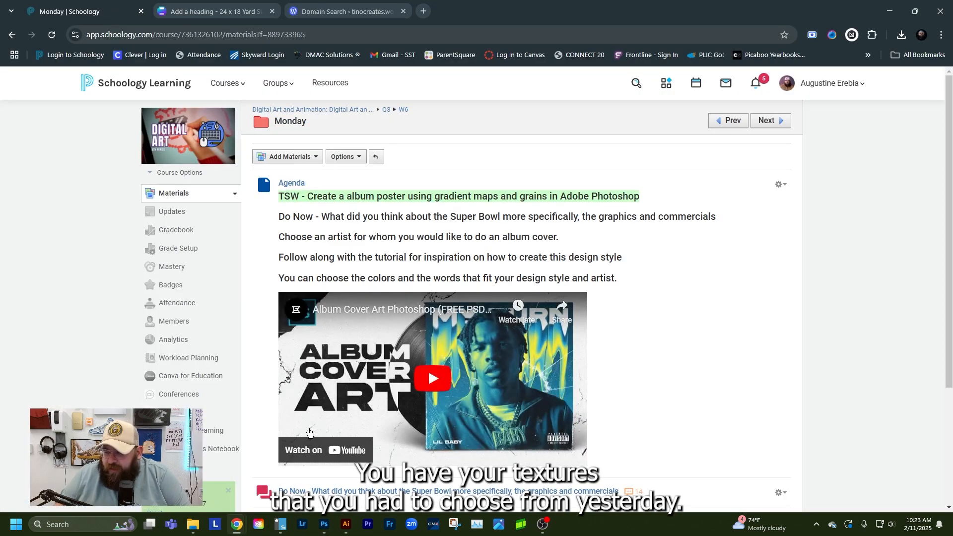
scroll(314, 374, "down", 4)
left_click(249, 358)
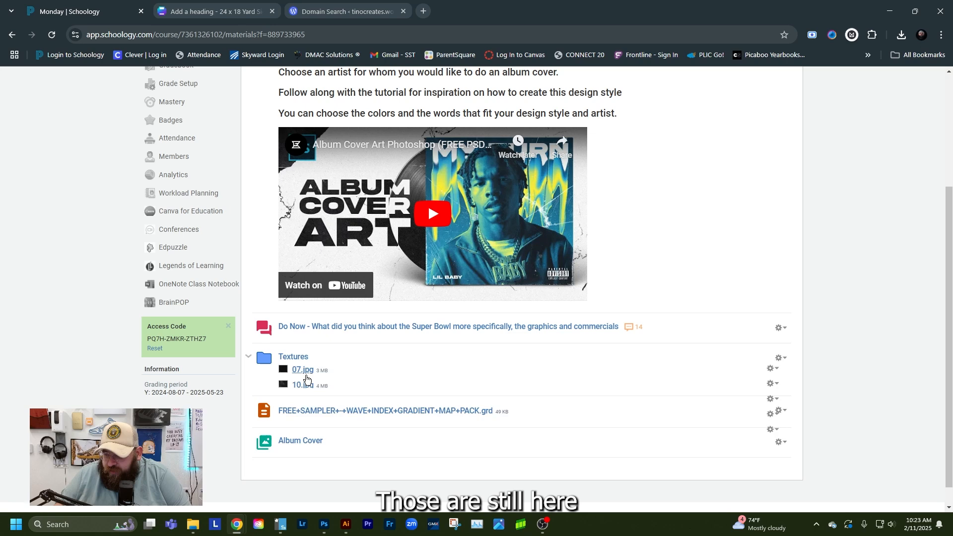
left_click(249, 358)
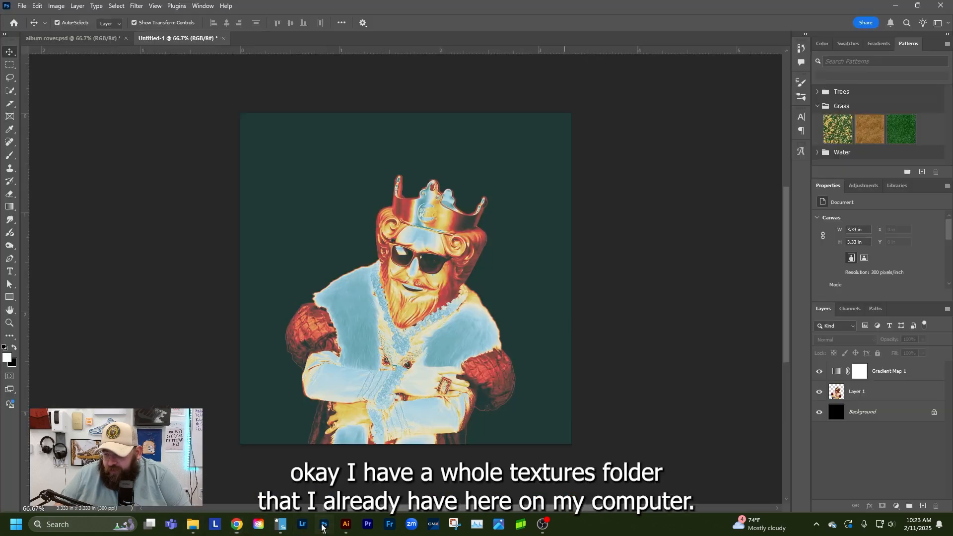
Switch to File Explorer and open the Plastic folder inside the desktop Textures folder, keeping the Photoshop canvas visible beside it
left_click(324, 524)
left_click(190, 524)
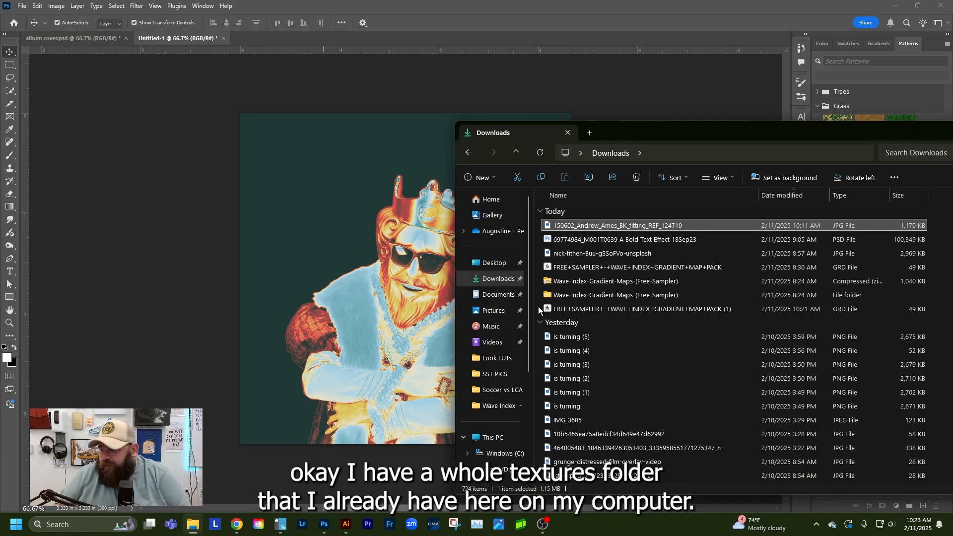
left_click(492, 262)
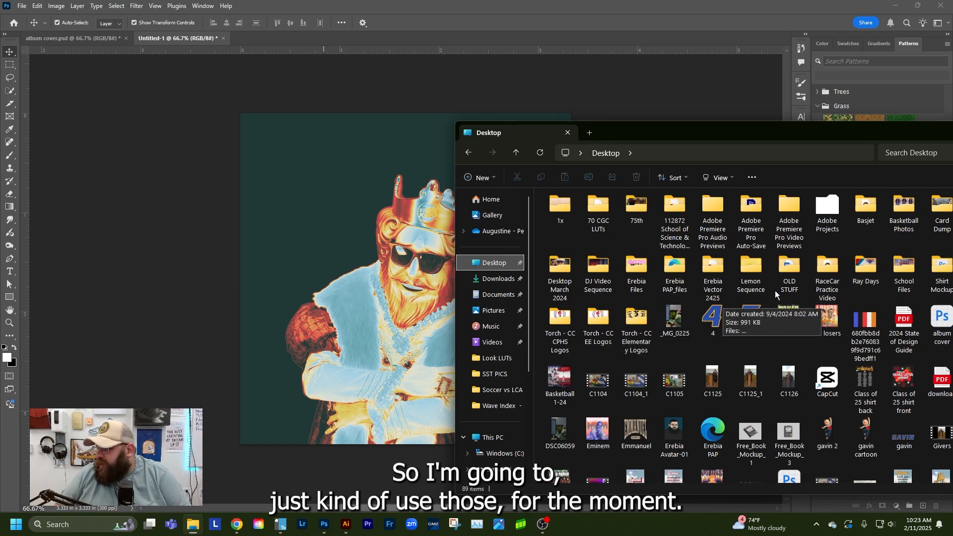
left_click_drag(881, 130, 795, 128)
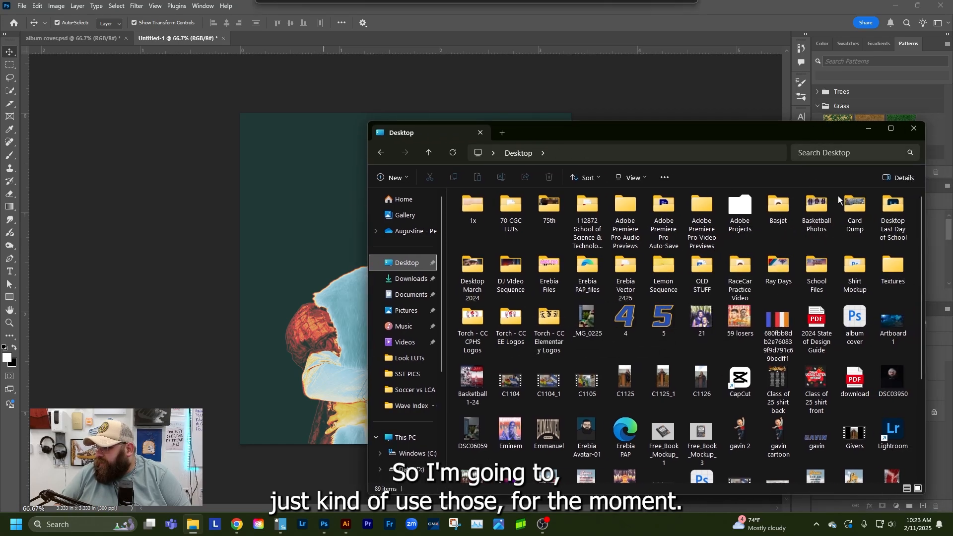
double_click(886, 265)
left_click_drag(636, 131, 857, 83)
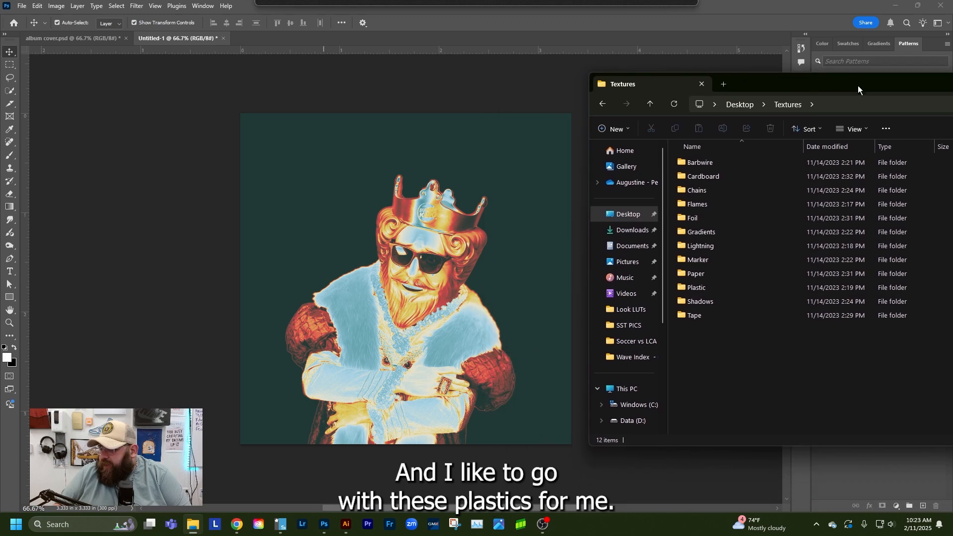
left_click(683, 287)
double_click(683, 287)
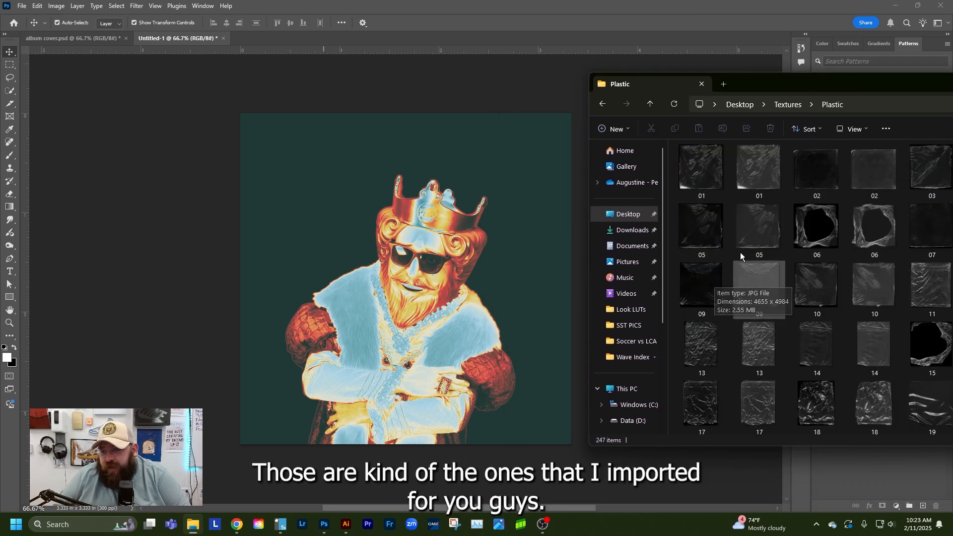
Place plastic texture 01 in the Photoshop document and scale it up to about 3.49 in square, covering the whole canvas
left_click_drag(699, 169, 523, 258)
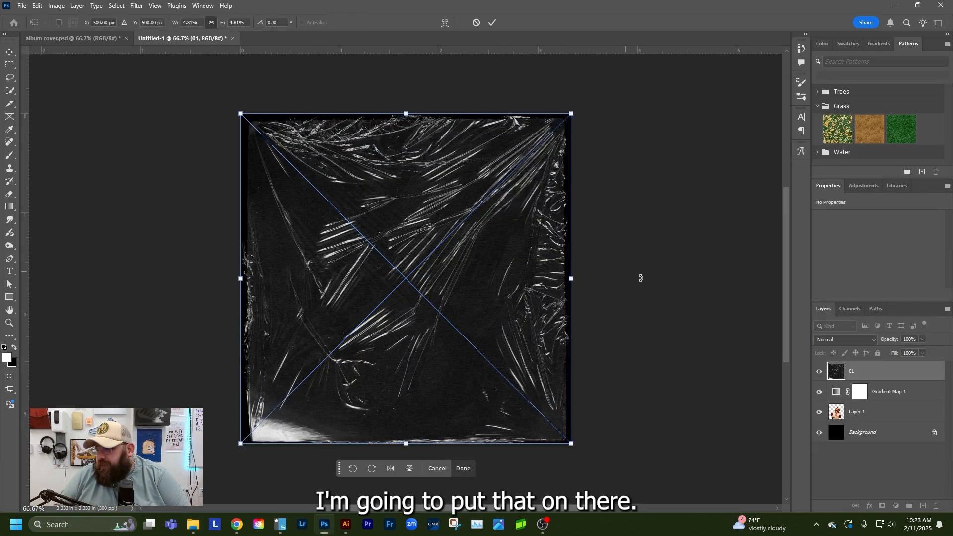
left_click_drag(573, 449, 581, 457)
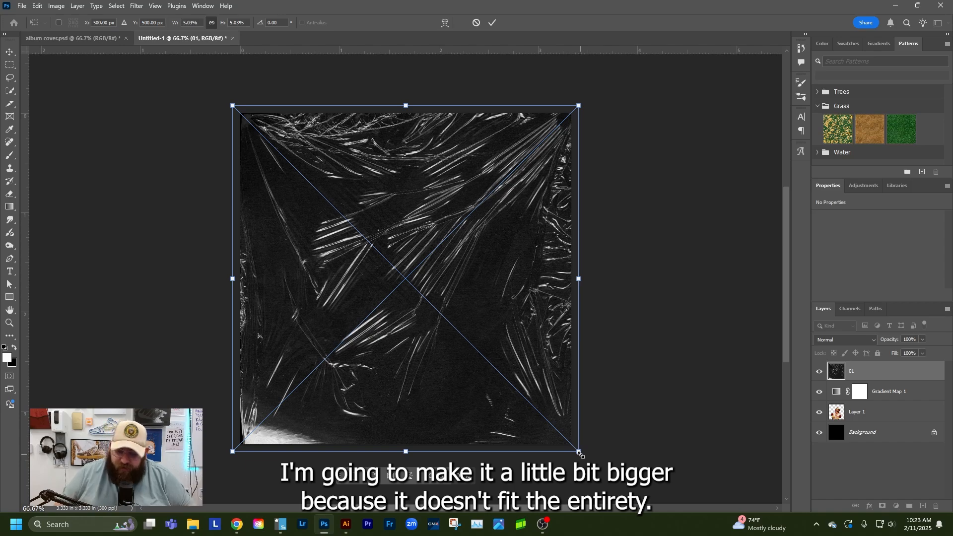
key("Return")
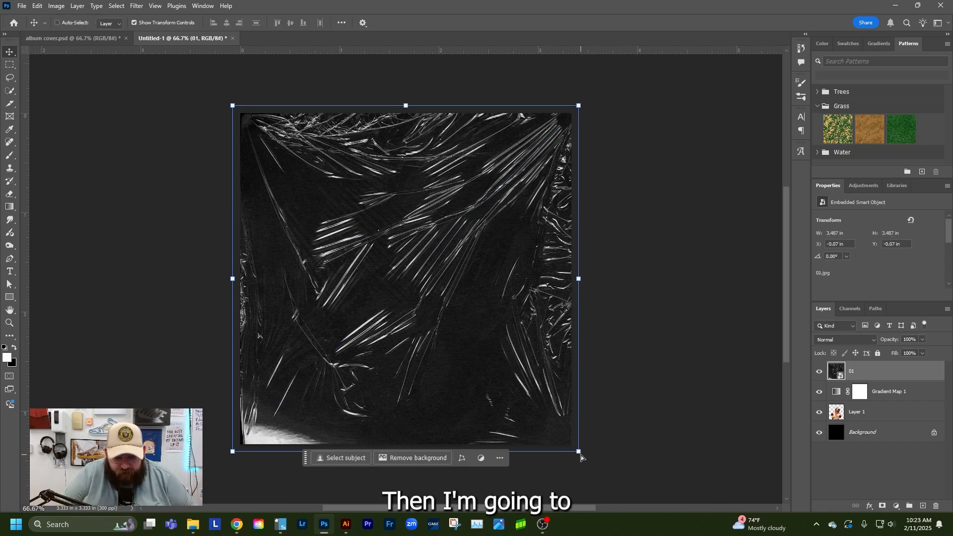
Move the plastic texture 01 layer below the gradient map and the figure's layer
key("ctrl+bracketleft")
key("ctrl+bracketleft")
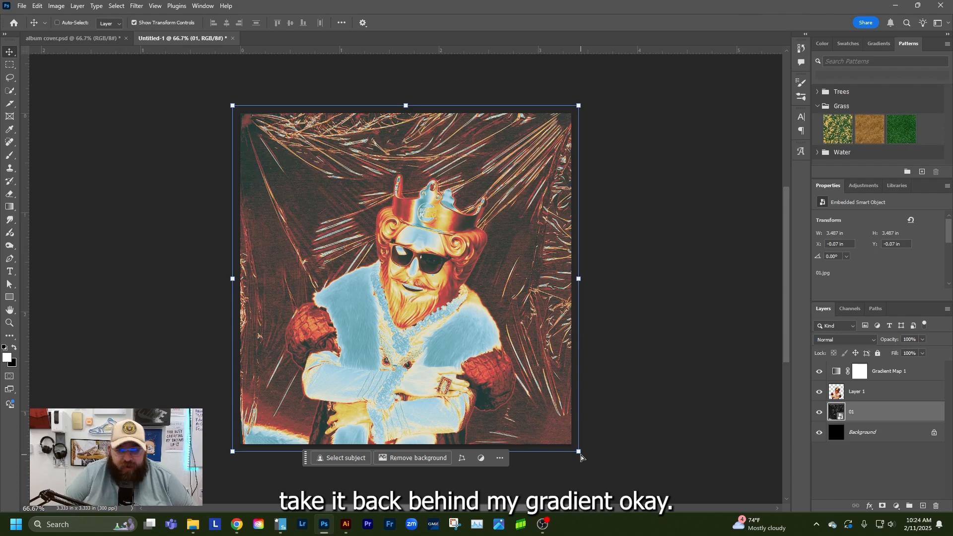
left_click(645, 326)
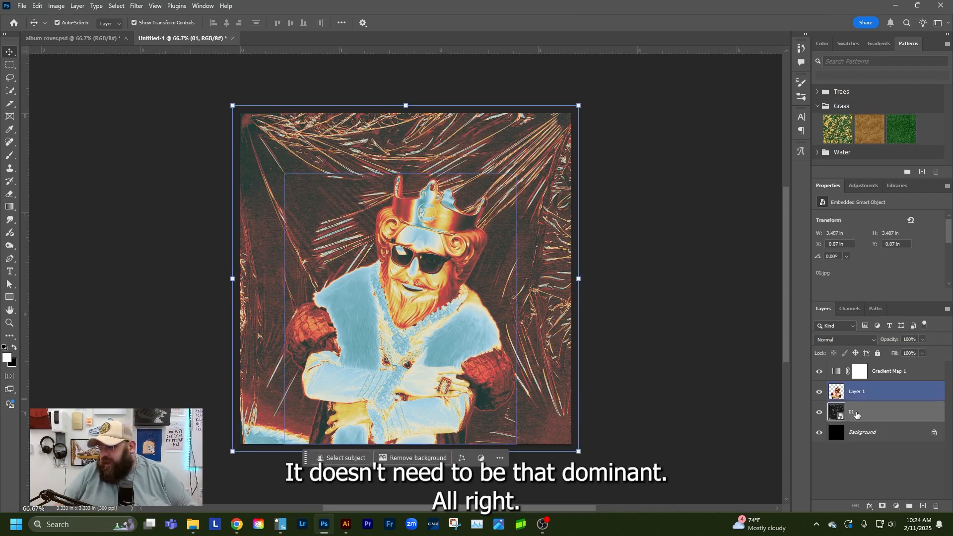
Lower the opacity of the plastic texture 01 layer to about 49% and deselect all layers
left_click(921, 340)
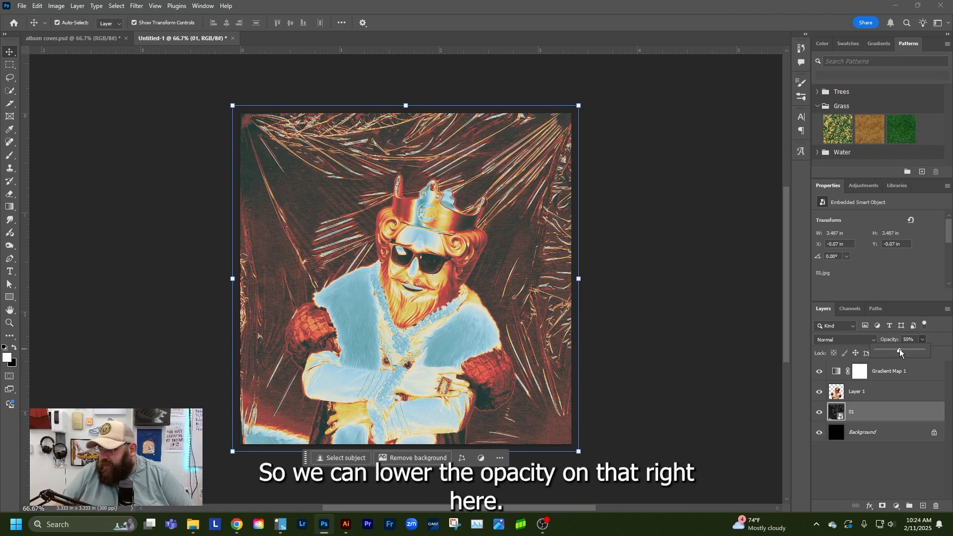
left_click(898, 349)
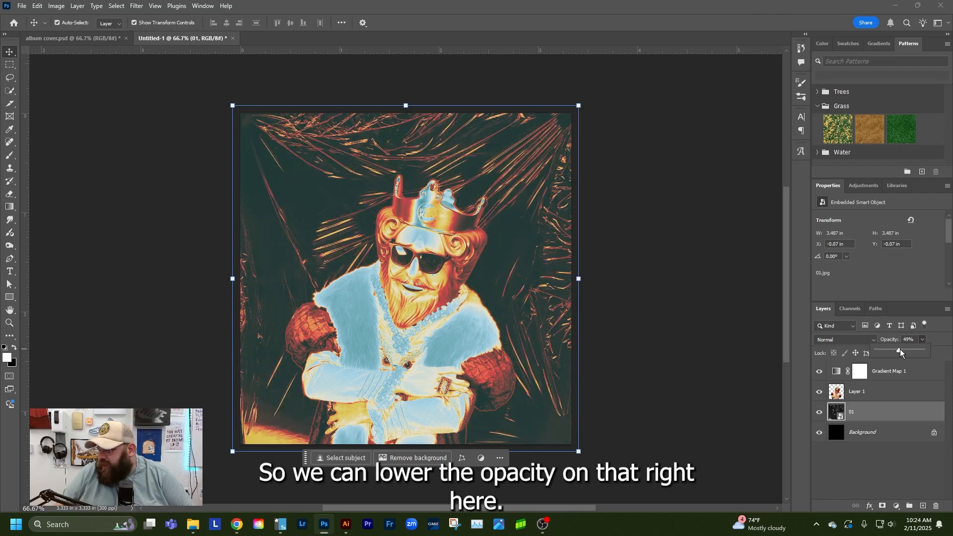
left_click_drag(900, 350, 942, 355)
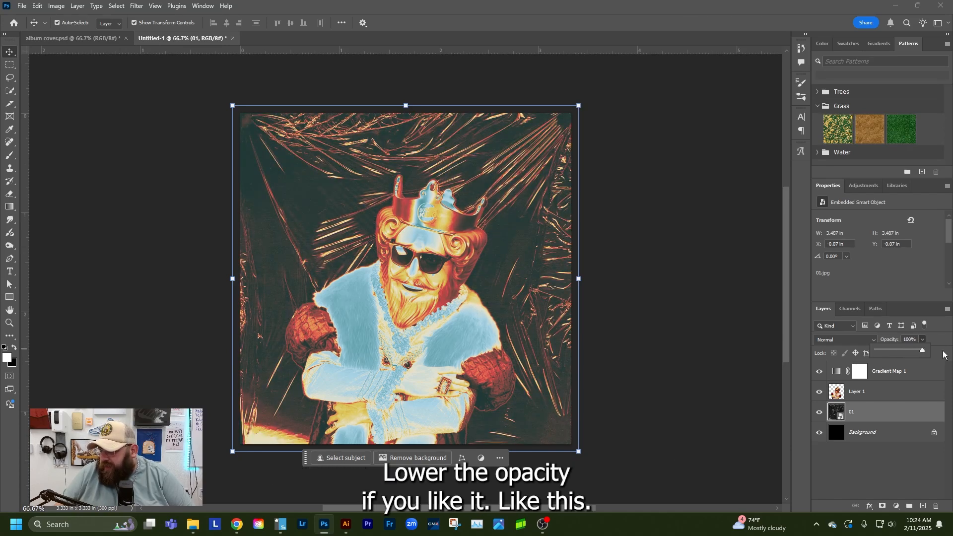
left_click_drag(920, 353, 904, 351)
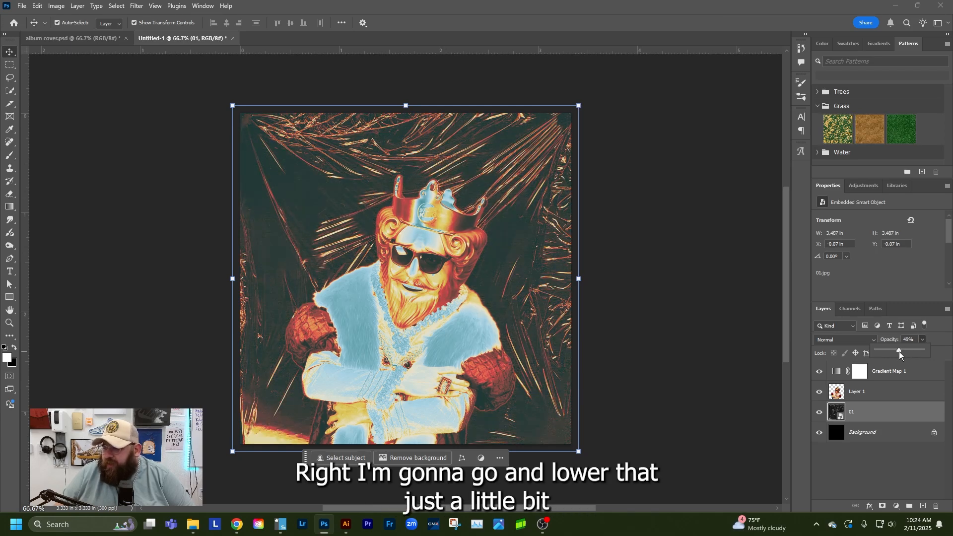
left_click(875, 469)
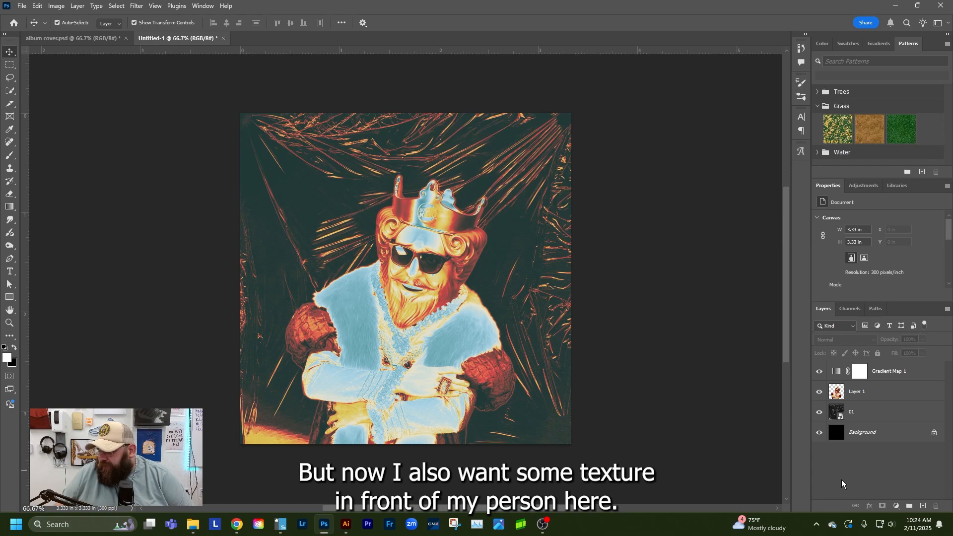
left_click(837, 368)
left_click(854, 391)
left_click(855, 464)
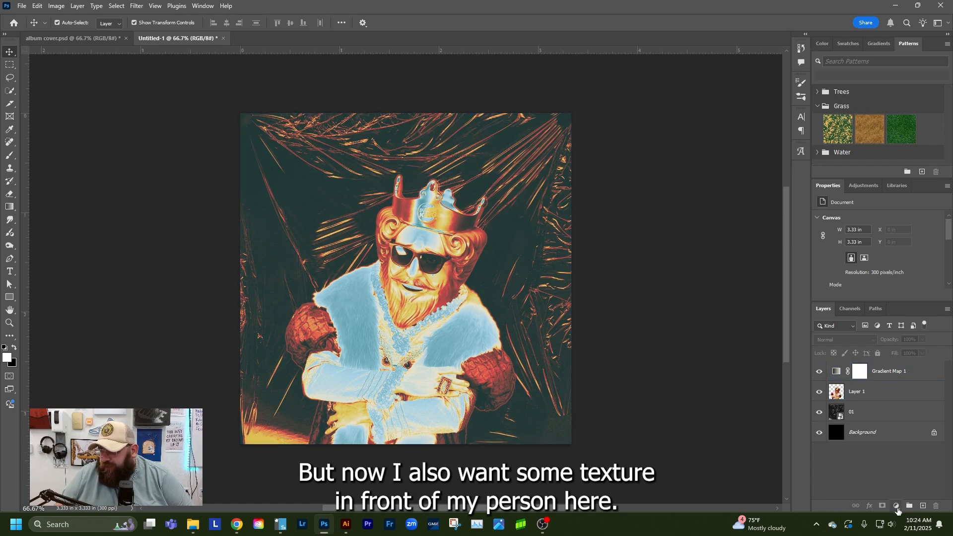
left_click(886, 394)
left_click(890, 465)
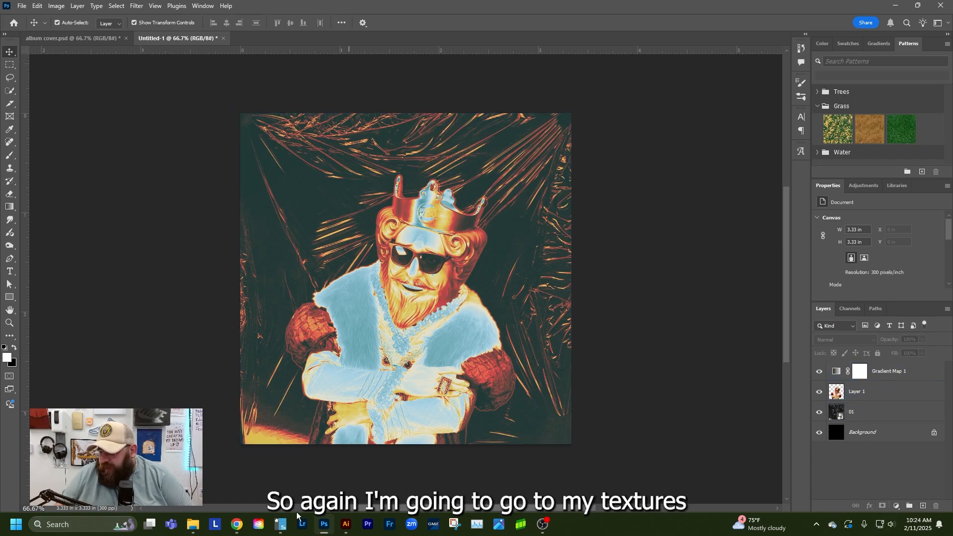
Place plastic texture 44 from the Plastic folder above the gradient map in the Photoshop document
left_click(193, 524)
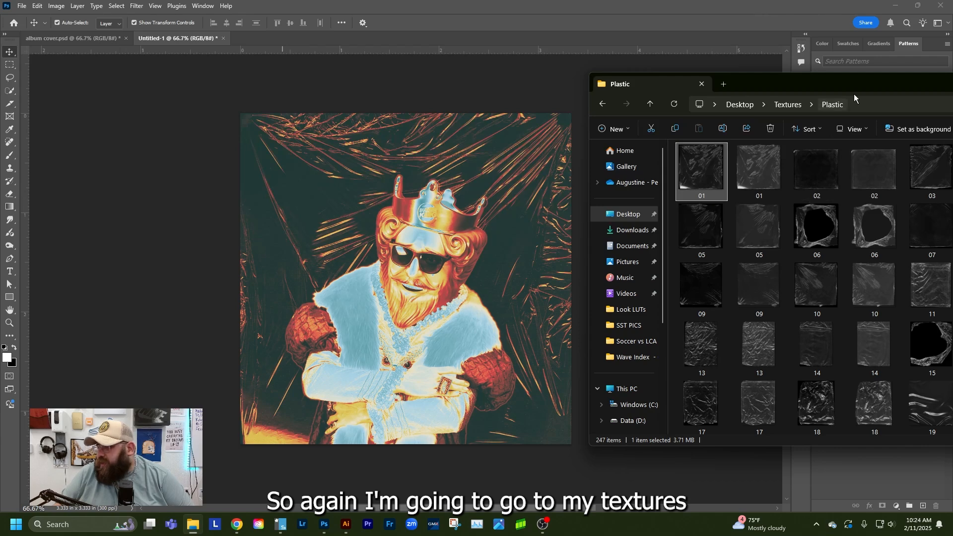
left_click_drag(854, 94, 742, 92)
scroll(819, 258, "down", 5)
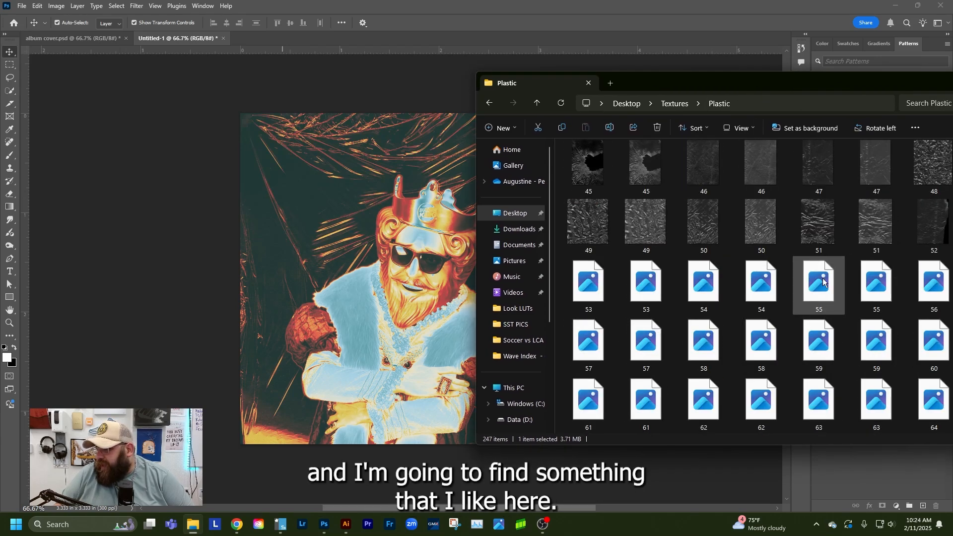
scroll(819, 287, "up", 2)
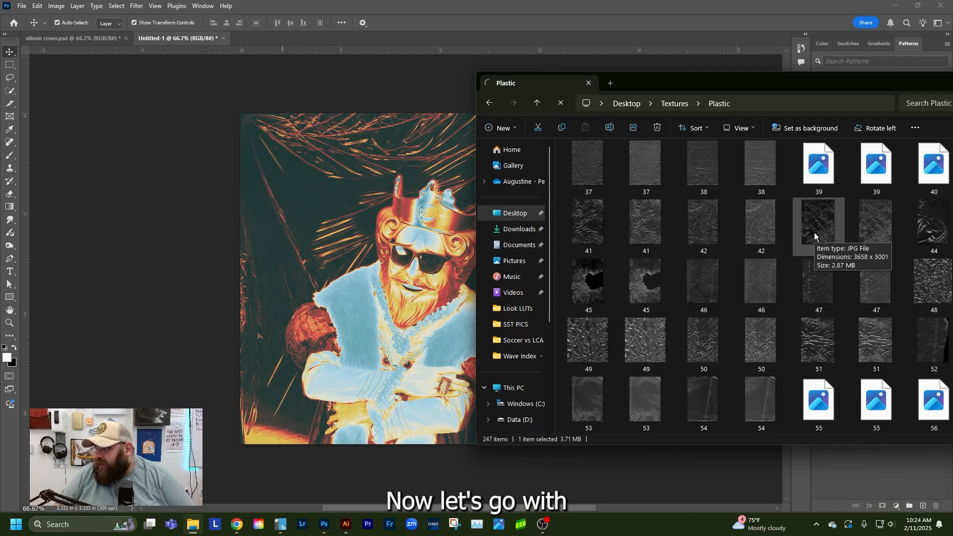
left_click_drag(889, 222, 368, 239)
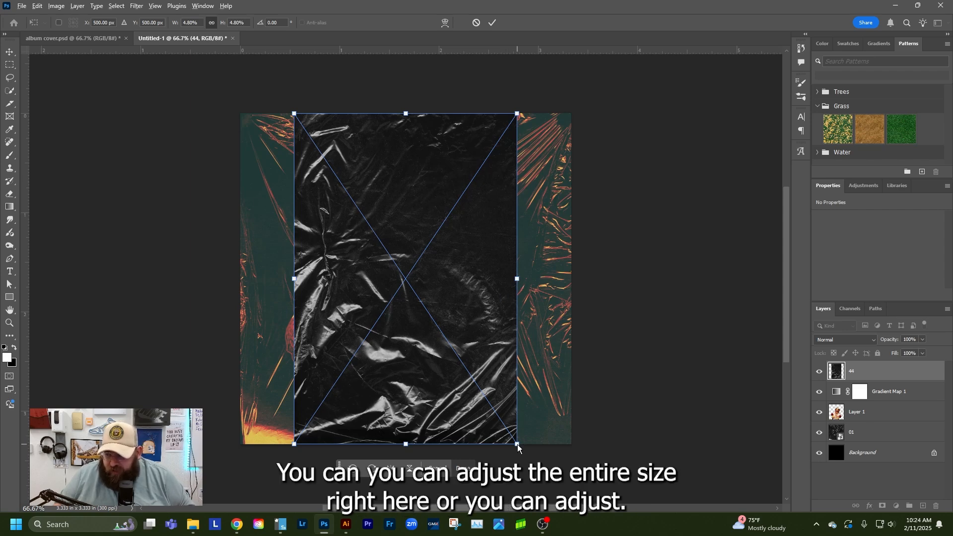
Stretch plastic texture 44 non-proportionally to about 3.66 × 3.41 in and centre it so it covers the whole canvas
mouse_move(517, 447)
left_mouse_down()
mouse_move(522, 427)
mouse_move(556, 447)
mouse_move(504, 414)
mouse_move(533, 437)
left_mouse_up()
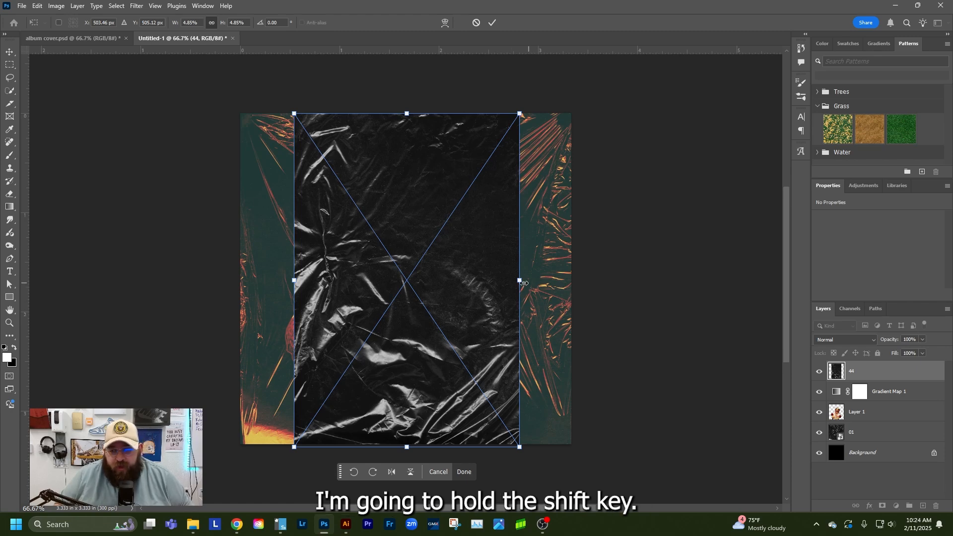
left_click_drag(523, 283, 584, 281)
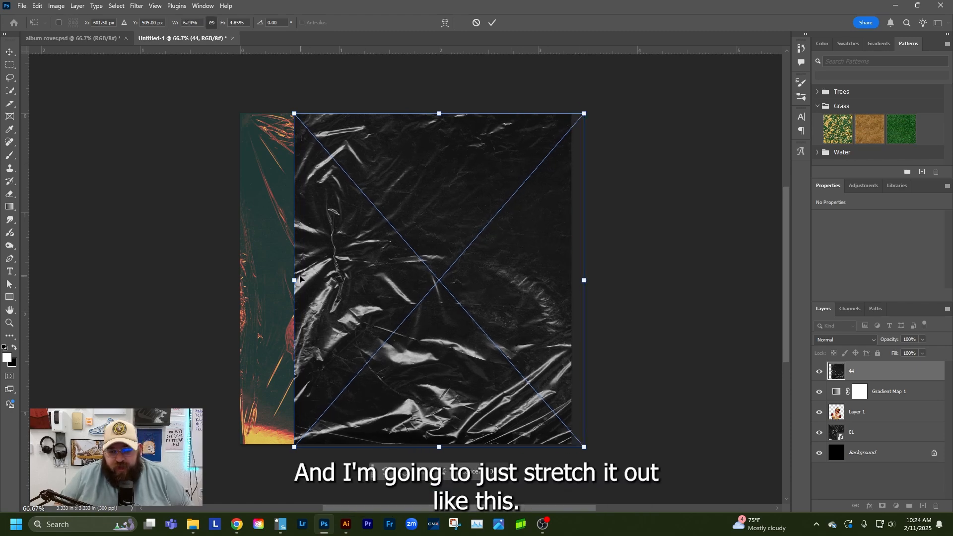
left_click_drag(294, 279, 221, 281)
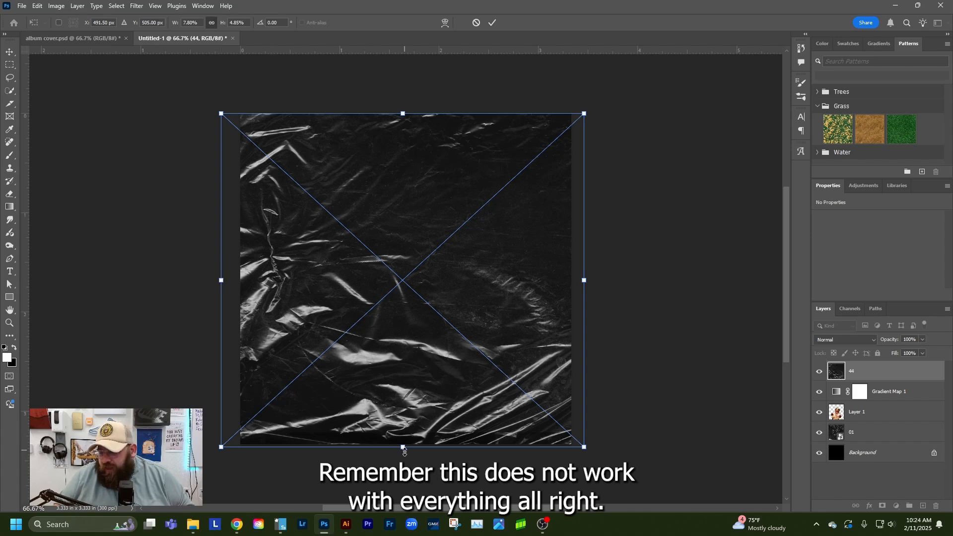
left_click_drag(403, 450, 402, 454)
left_click_drag(430, 352, 434, 349)
key("Return")
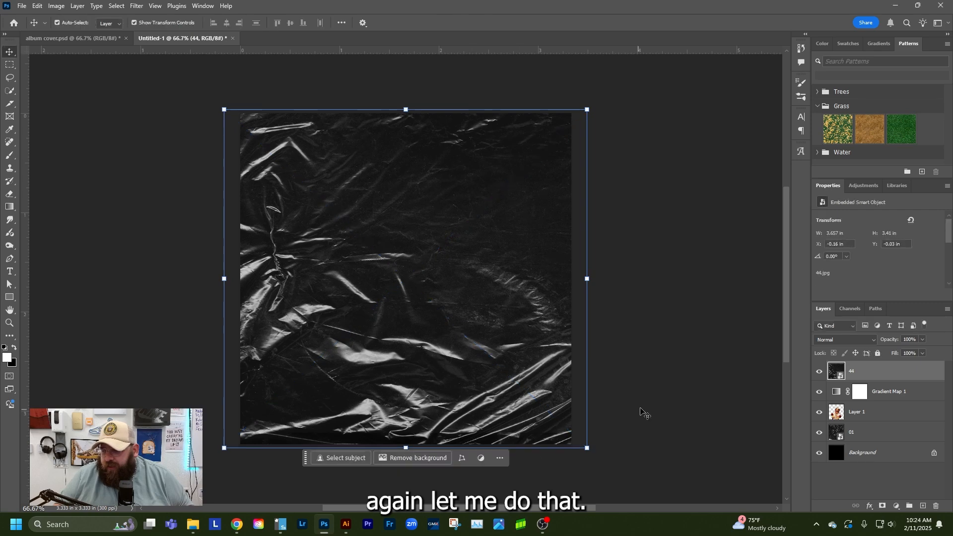
left_click(643, 413)
left_click(466, 333)
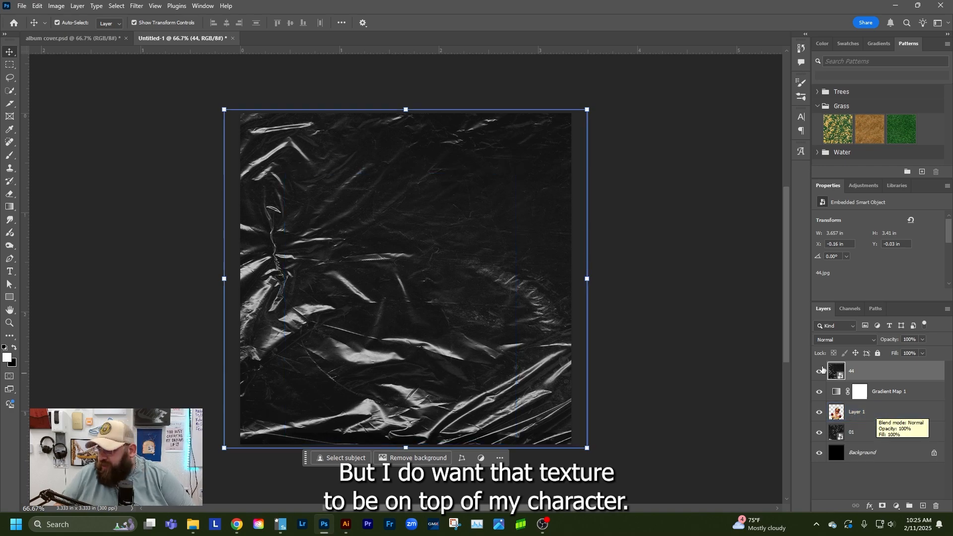
Set the plastic texture 44 layer's blend mode to Overlay and add a layer mask to it
left_click(834, 340)
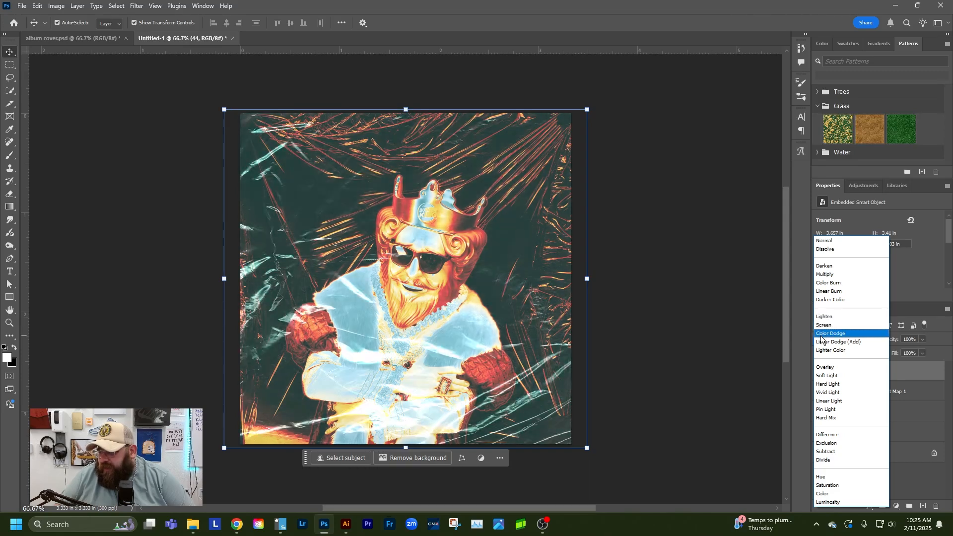
left_click(818, 370)
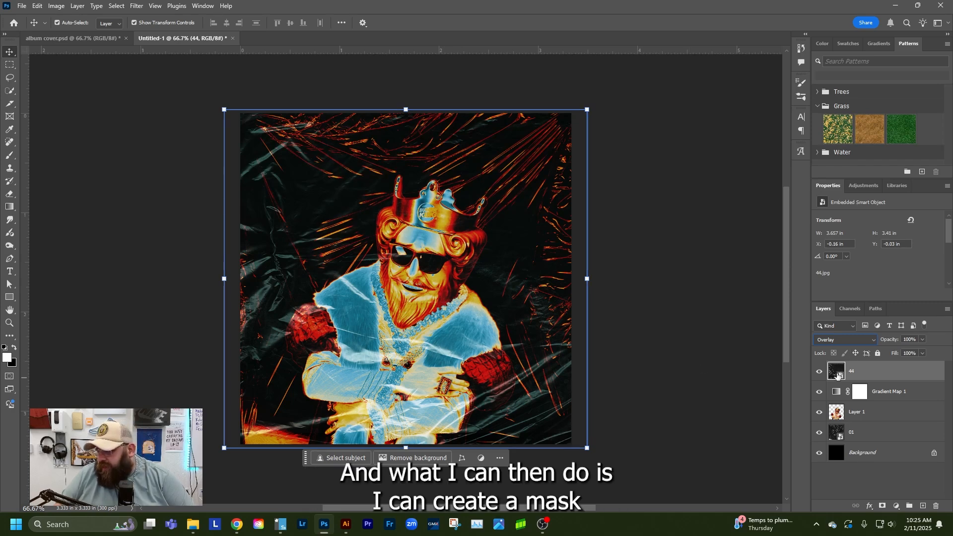
left_click(882, 506)
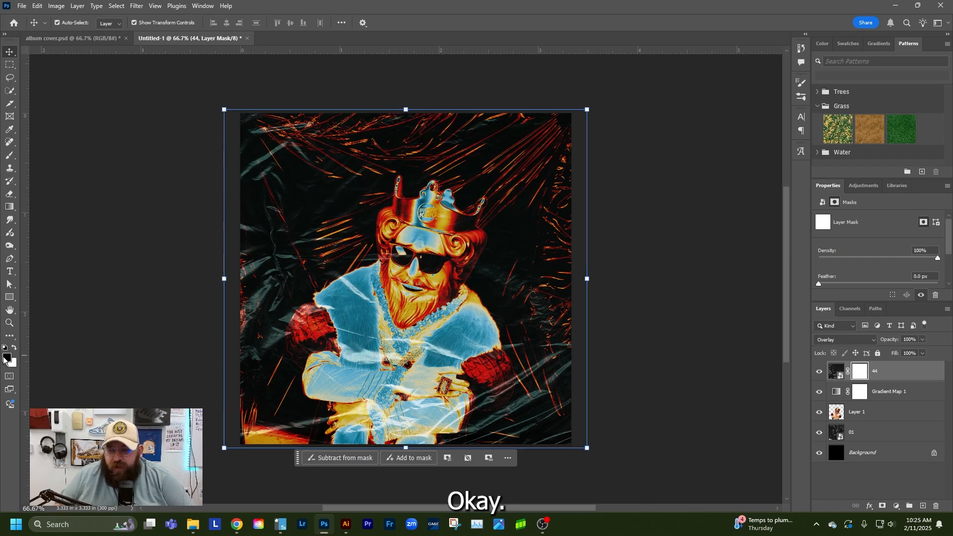
Set up the Brush tool for the texture's mask with a black foreground colour and the Soft Round brush from General Brushes
left_click(8, 157)
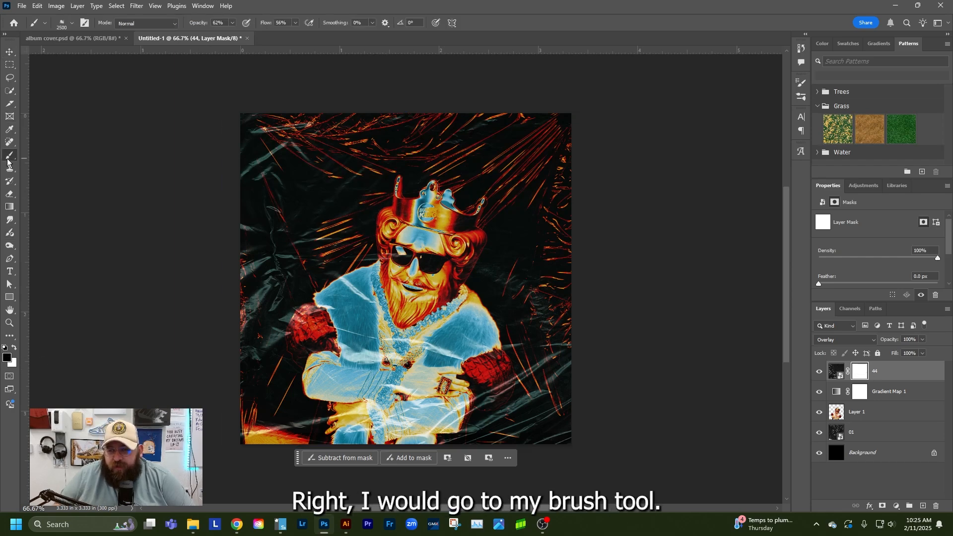
left_click(4, 349)
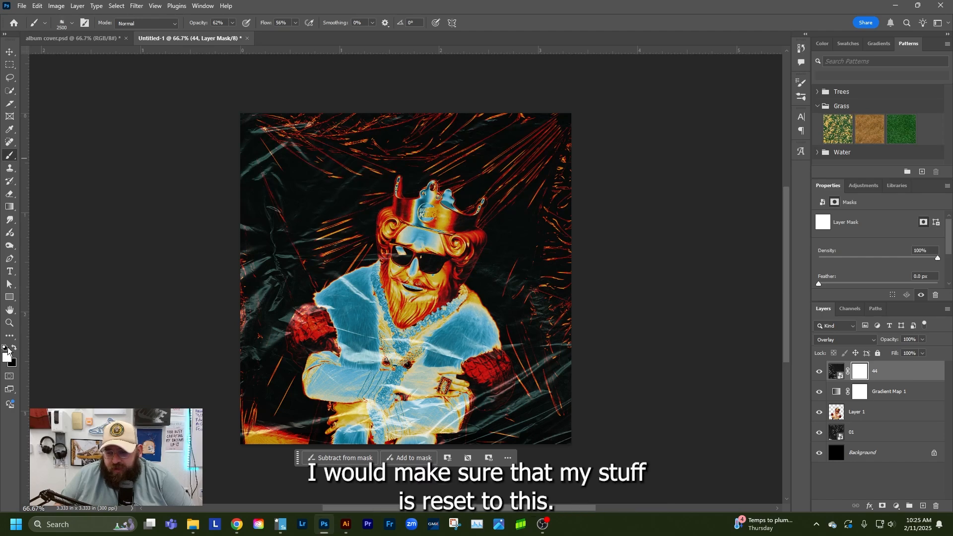
left_click(15, 348)
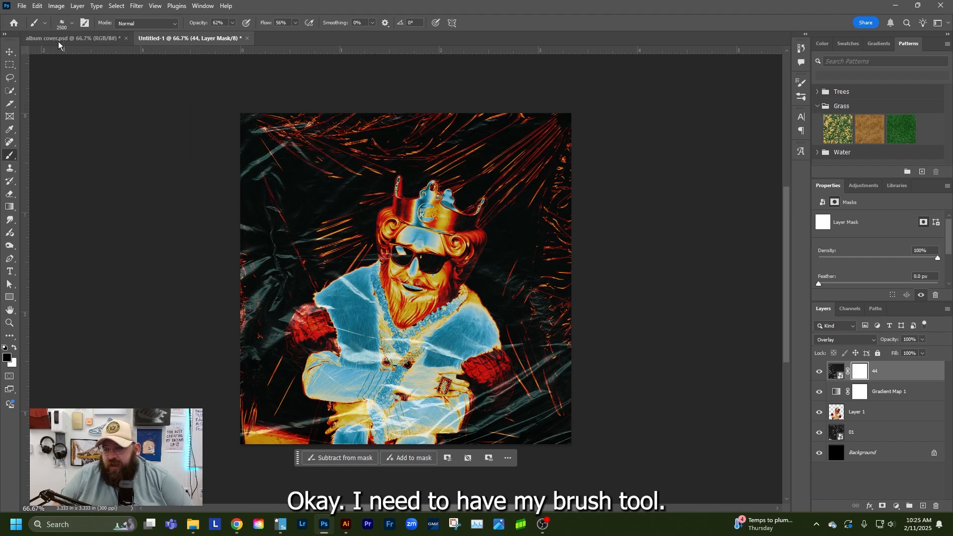
left_click(72, 23)
scroll(85, 174, "up", 1)
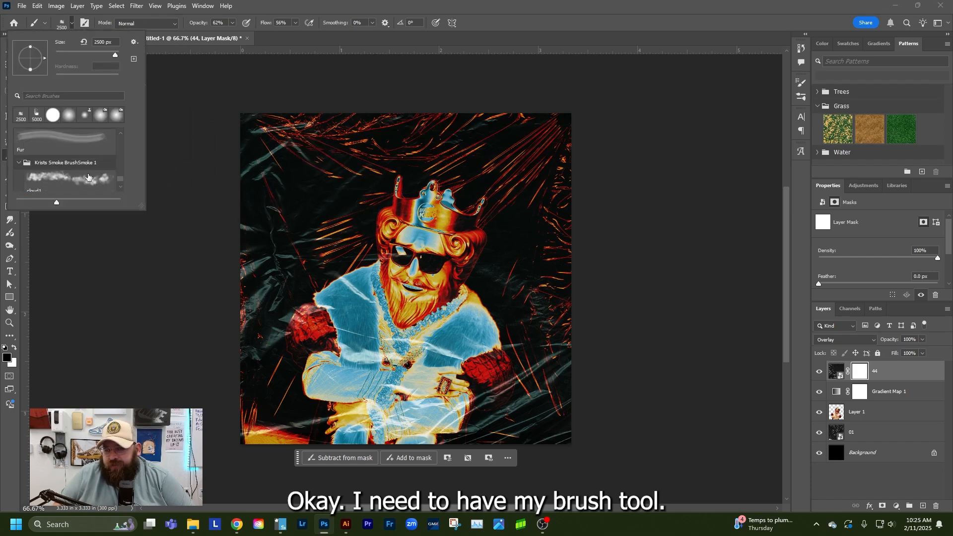
left_click_drag(121, 180, 122, 134)
left_click(100, 148)
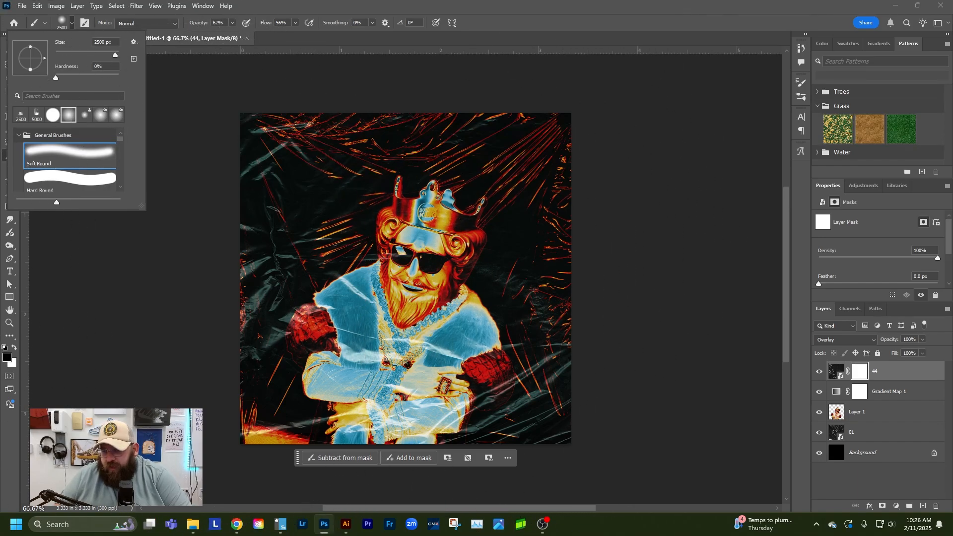
left_click(9, 272)
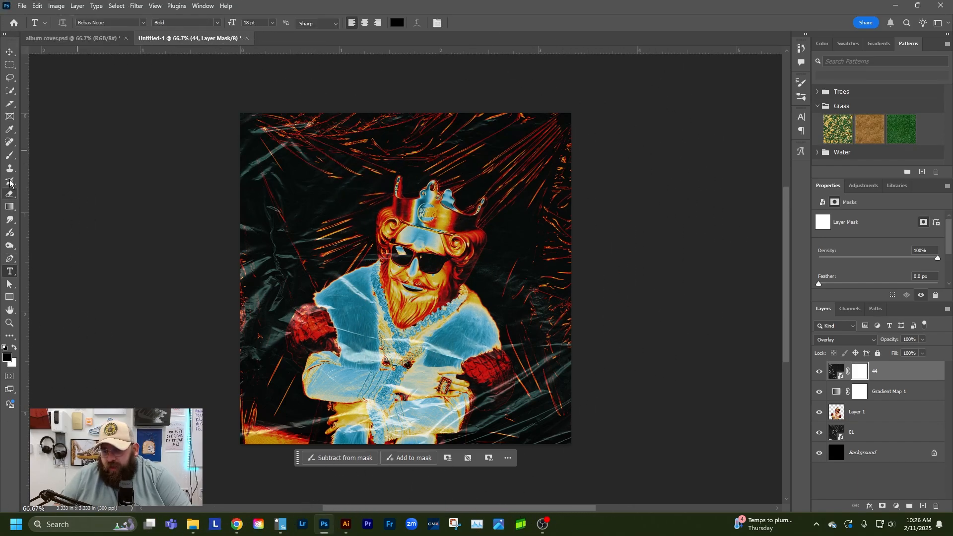
Choose the Brush tool for the texture 44 layer mask and set the brush size to 500 px
left_click(9, 154)
key("bracketleft")
key("bracketleft")
key("bracketleft")
key("bracketleft")
key("bracketleft")
key("bracketleft")
key("bracketleft")
key("bracketleft")
key("bracketleft")
key("bracketleft")
key("bracketleft")
key("bracketleft")
key("bracketleft")
key("bracketleft")
key("bracketleft")
key("bracketleft")
key("bracketleft")
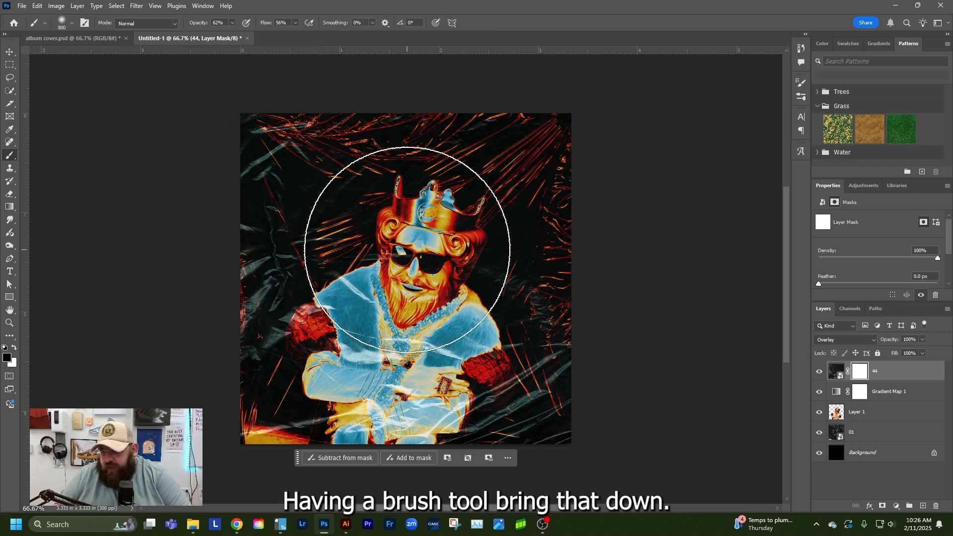
key("bracketleft")
key("bracketleft")
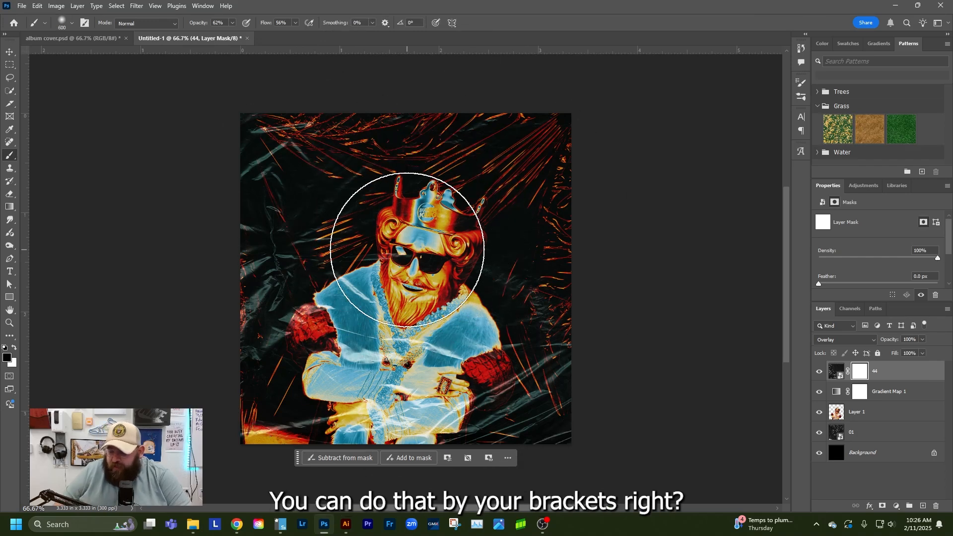
key("bracketleft")
key("bracketleft")
key("bracketleft")
key("bracketleft")
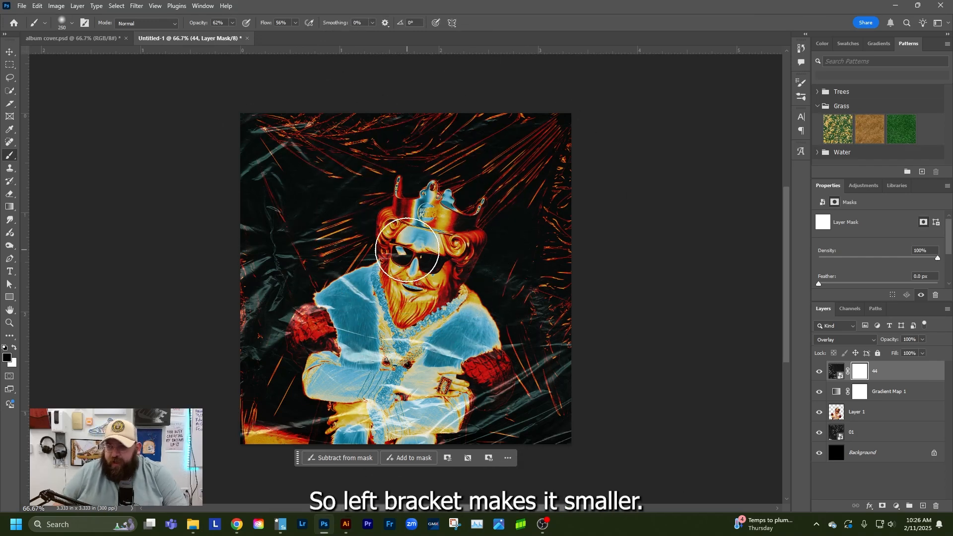
key("bracketright")
key("bracketright")
key("bracketright")
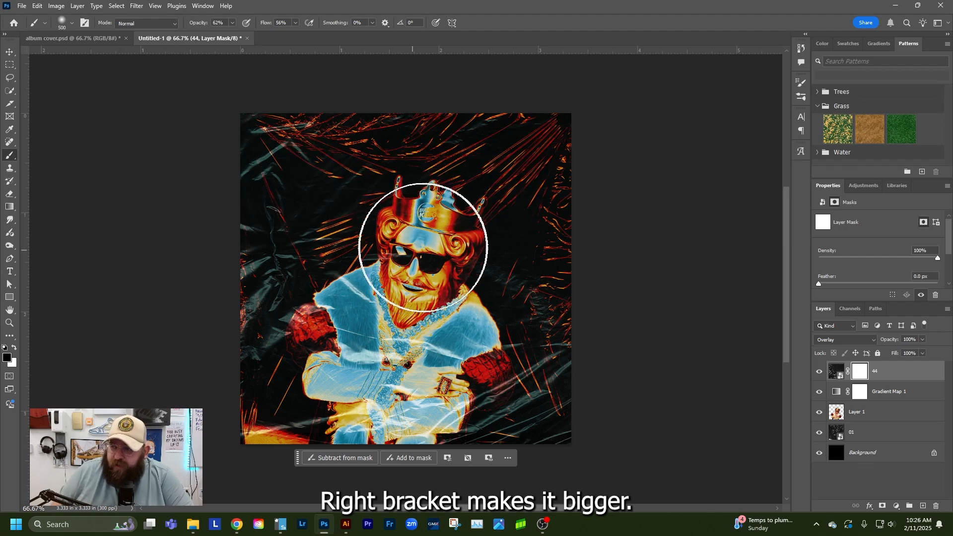
Paint black on the texture 44 mask over the king's face and body and the surrounding background to hide the plastic overlay
mouse_move(434, 231)
left_mouse_down()
mouse_move(423, 277)
mouse_move(430, 242)
mouse_move(395, 288)
left_mouse_up()
mouse_move(355, 348)
left_mouse_down()
mouse_move(386, 317)
mouse_move(347, 338)
mouse_move(347, 362)
mouse_move(368, 337)
mouse_move(391, 378)
mouse_move(379, 425)
mouse_move(398, 381)
mouse_move(394, 433)
mouse_move(419, 379)
mouse_move(445, 366)
mouse_move(411, 395)
mouse_move(452, 373)
mouse_move(430, 425)
mouse_move(454, 380)
mouse_move(403, 428)
mouse_move(357, 410)
mouse_move(407, 360)
mouse_move(427, 238)
left_mouse_up()
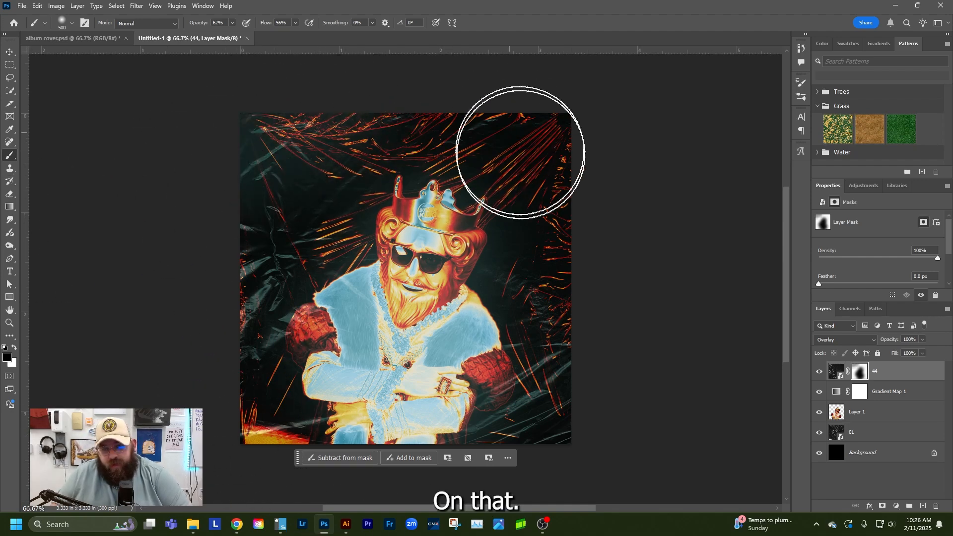
left_click_drag(266, 305, 274, 339)
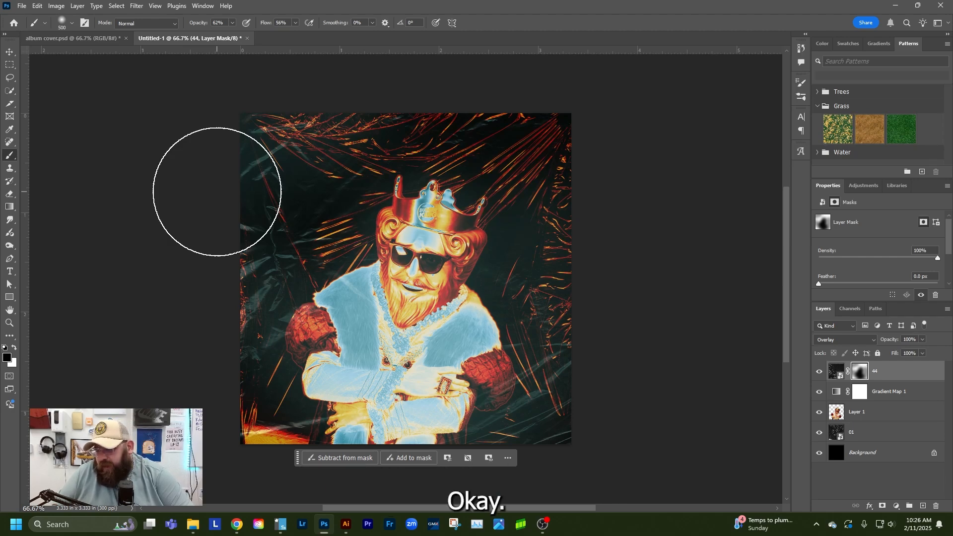
Paint white on the mask across the king's chest and lower body to restore some plastic texture, then deselect the layer
left_click(15, 349)
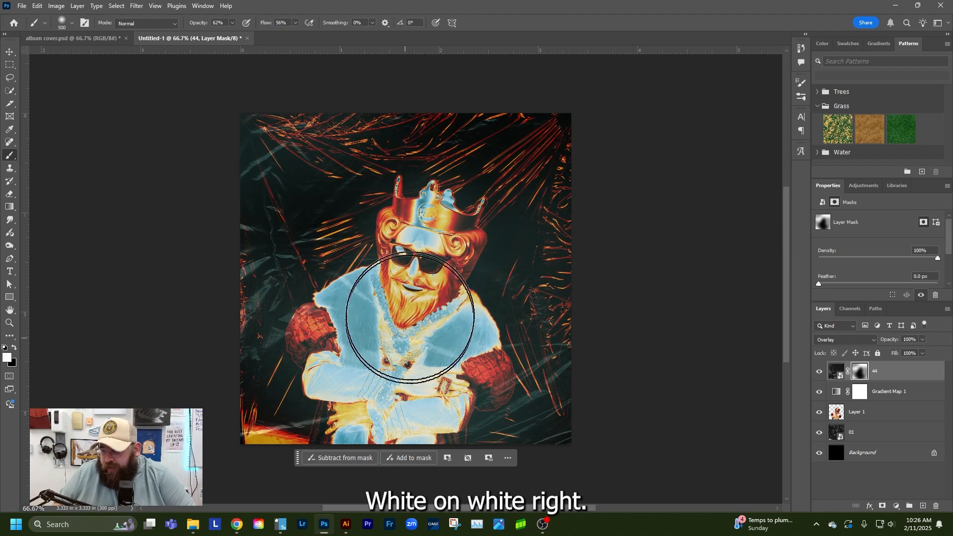
mouse_move(409, 318)
left_mouse_down()
mouse_move(362, 351)
mouse_move(394, 372)
mouse_move(307, 432)
left_mouse_up()
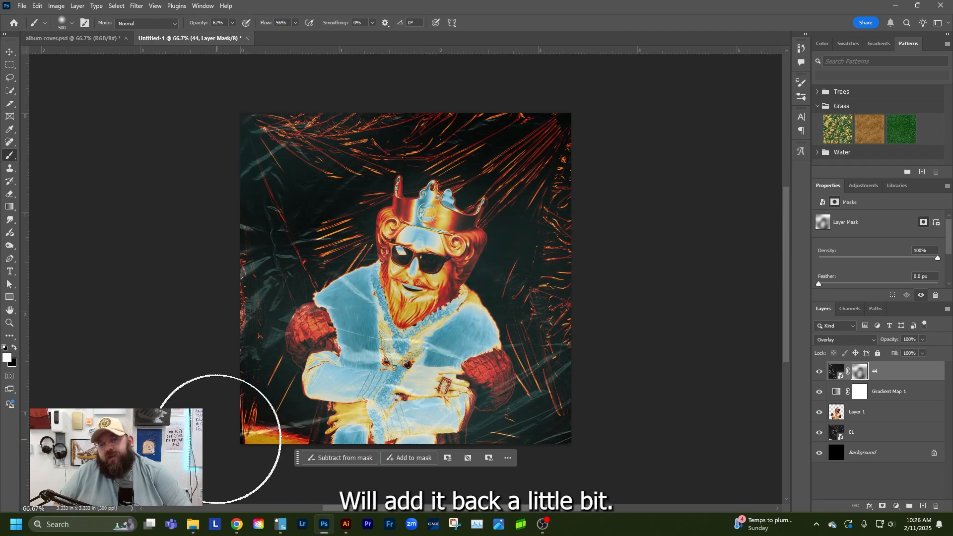
left_click(10, 52)
left_click(130, 162)
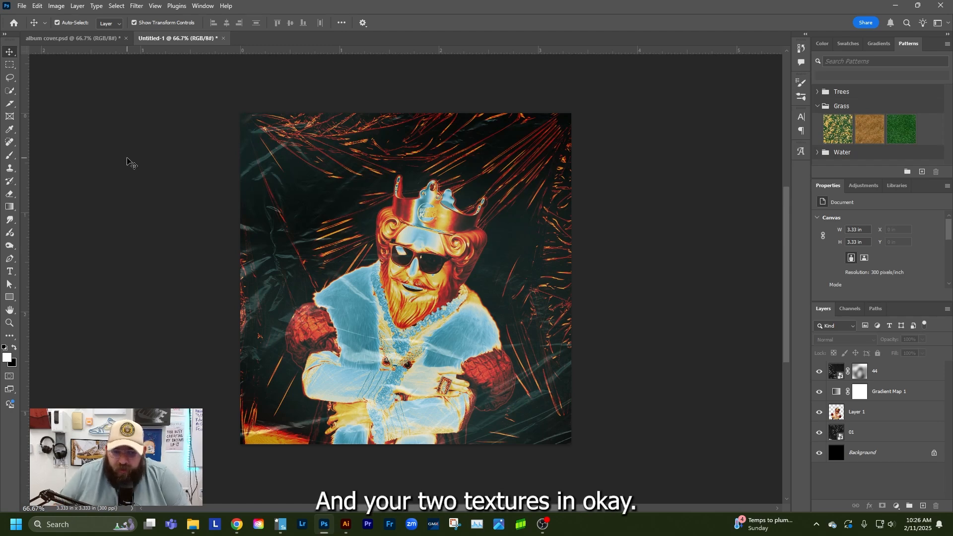
left_click(873, 435)
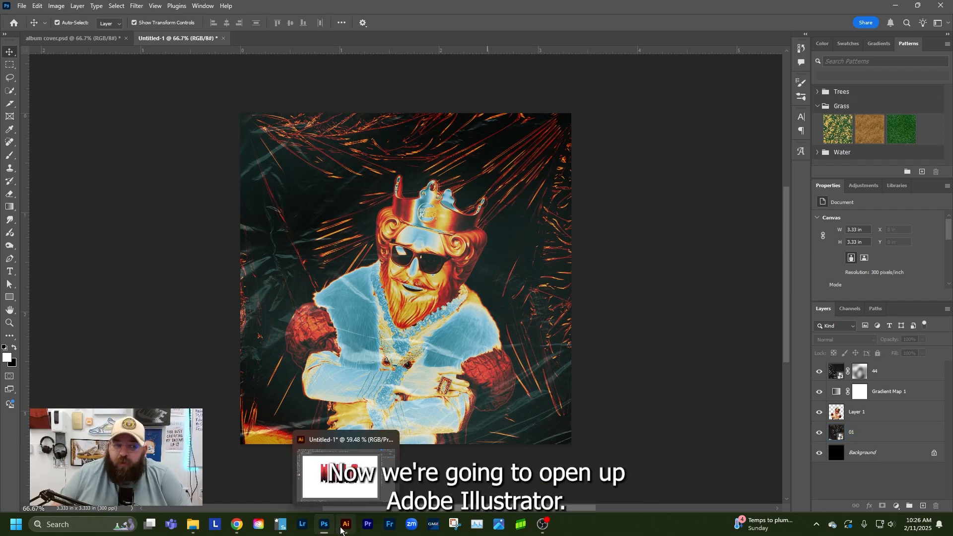
Switch to Adobe Illustrator and delete the red HELLO blend artwork from the artboard
left_click(341, 530)
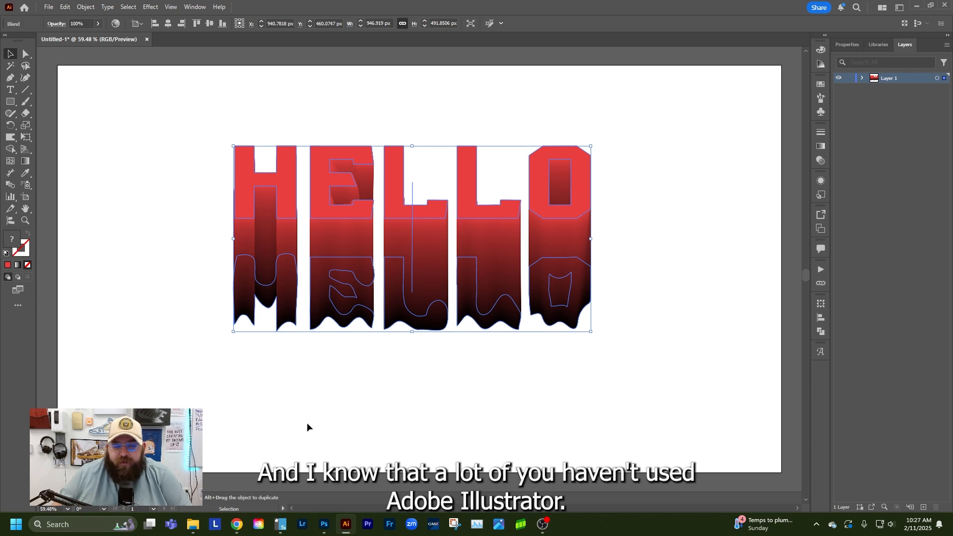
left_click(132, 128)
left_click_drag(177, 123, 610, 377)
key("Delete")
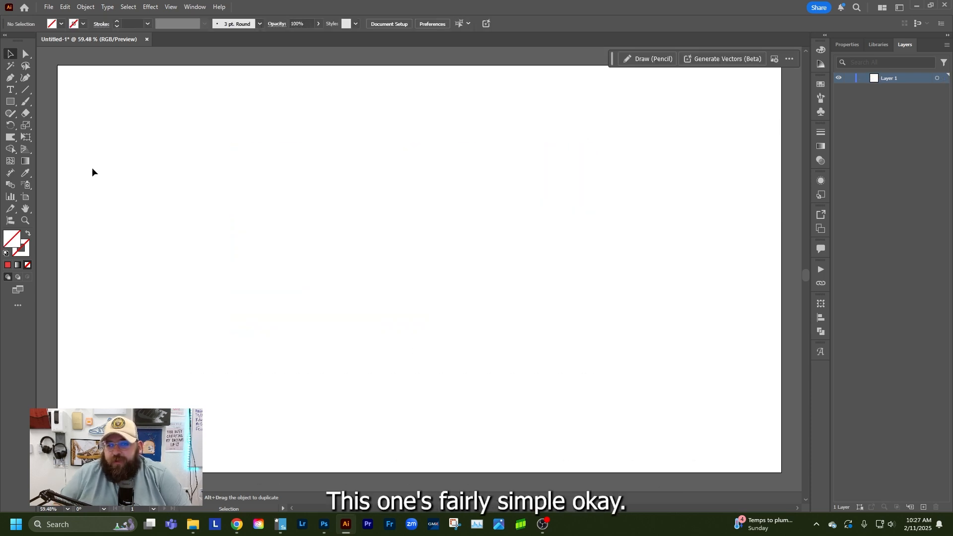
Create a new Illustrator document from the Web preset Common, 1366 x 768 px
left_click(10, 89)
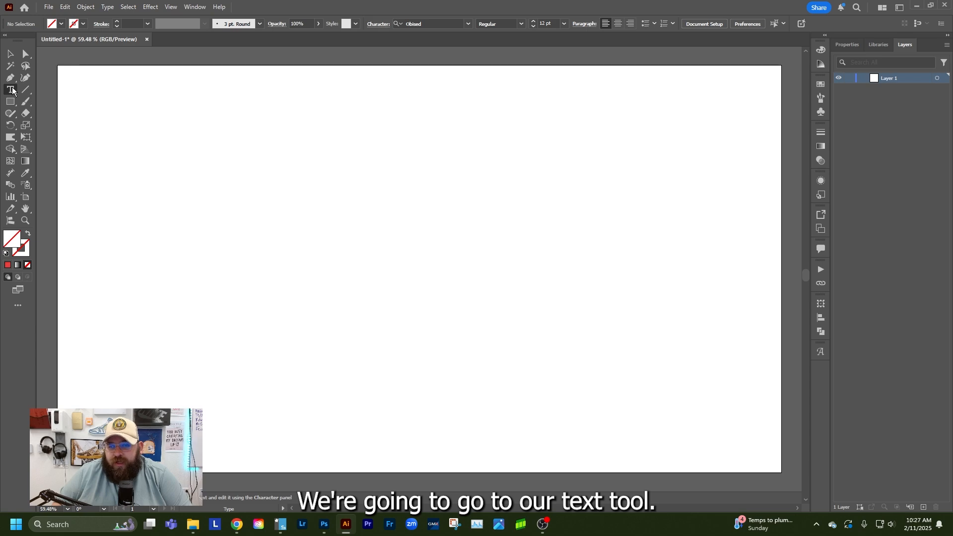
left_click(48, 7)
left_click(52, 19)
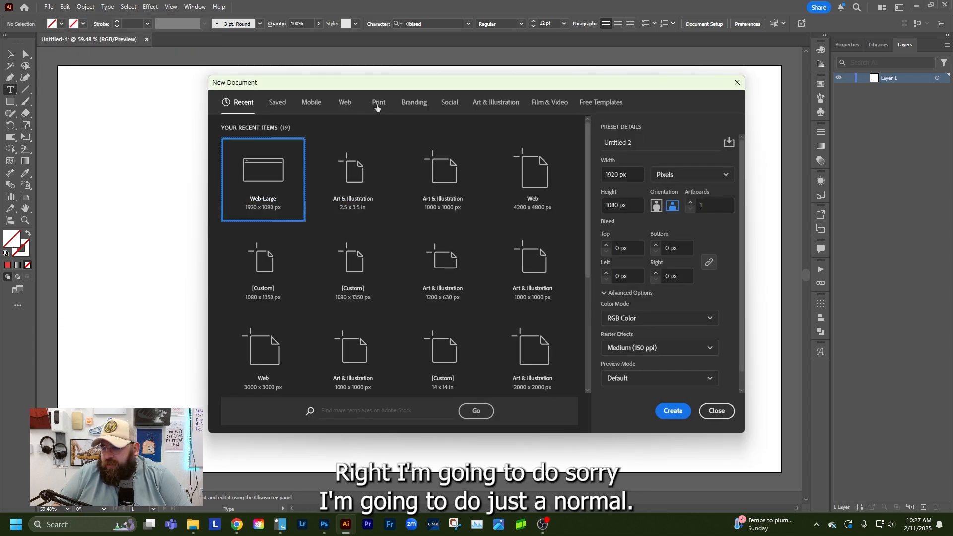
left_click(345, 102)
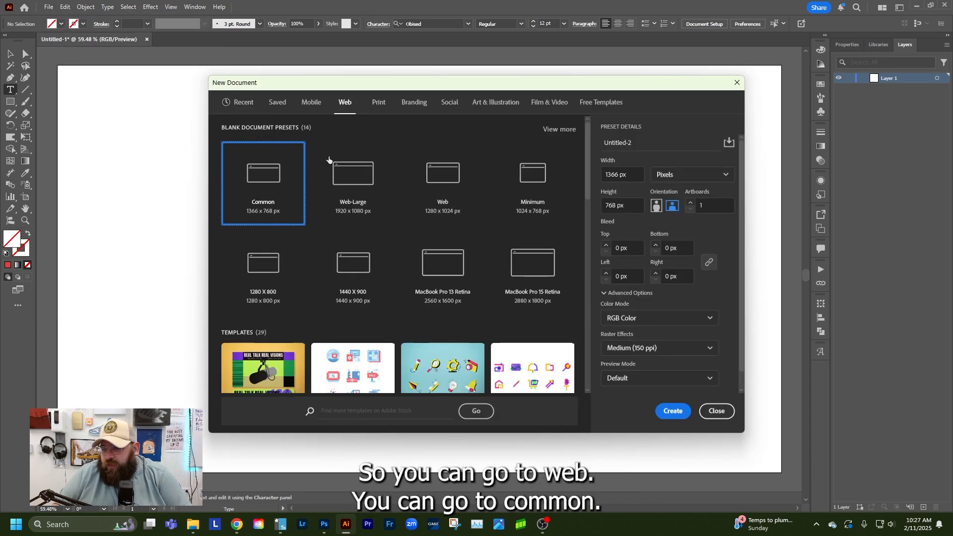
double_click(279, 177)
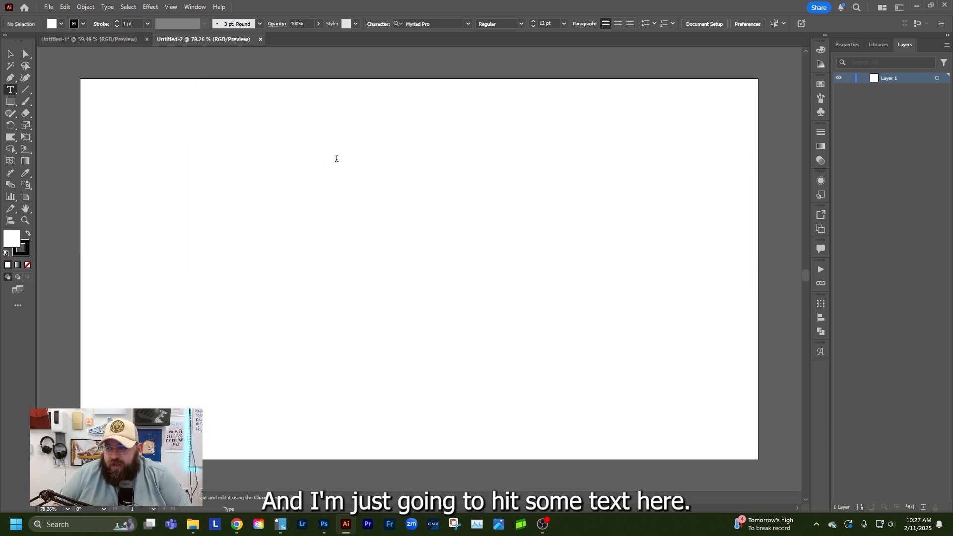
Add the point text "McDONALDS" in the upper part of the artboard and scale it up to about 232 pt
left_click(337, 158)
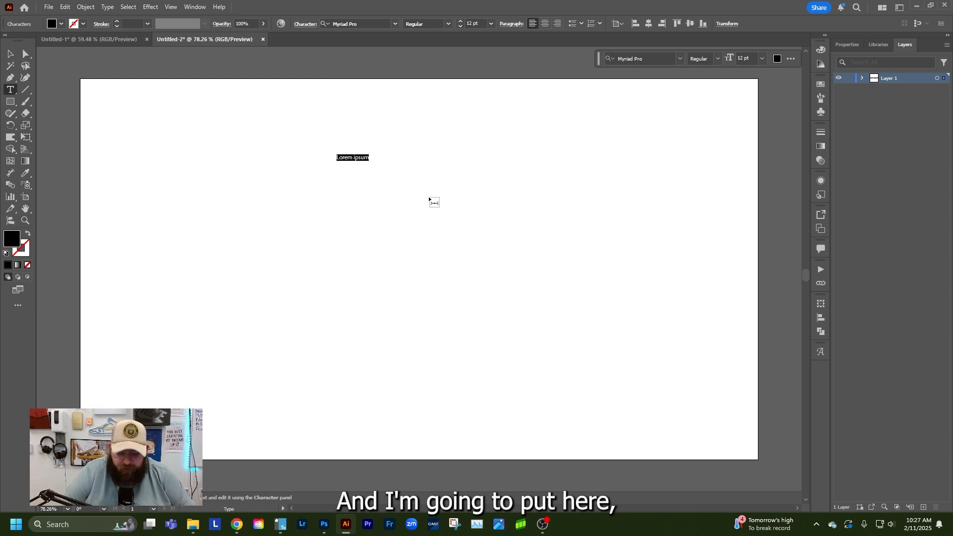
type("McDONALDS")
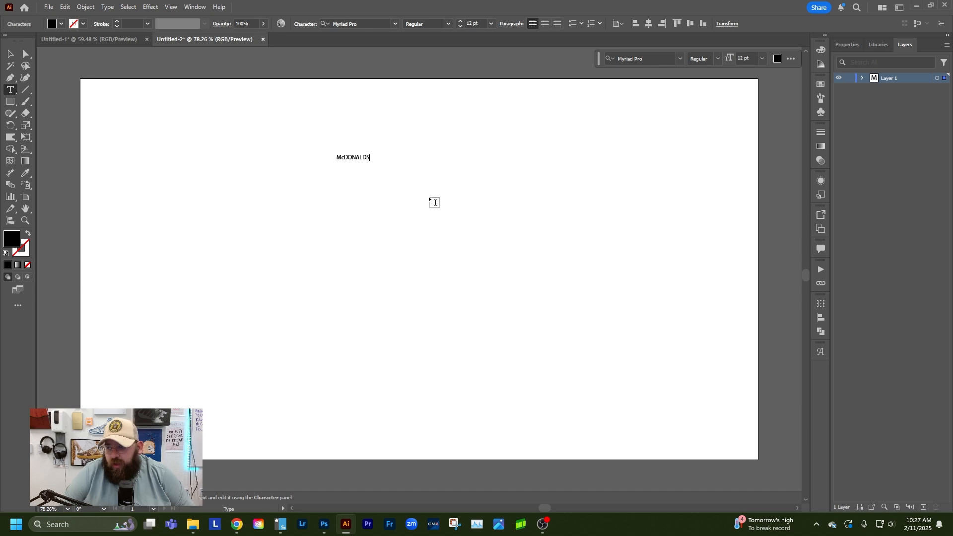
left_click(9, 53)
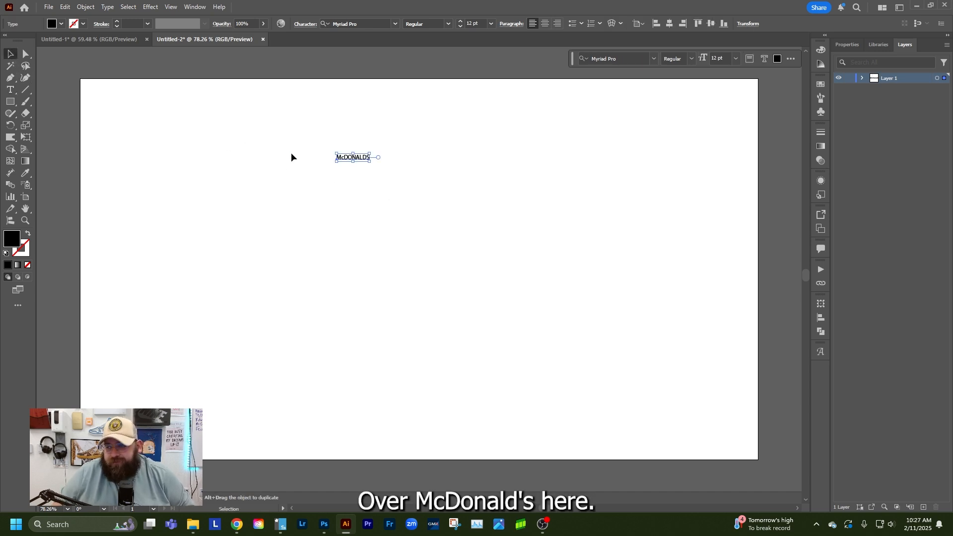
key("alt")
left_click_drag(370, 162, 574, 221)
Change the font of the McDONALDS text to Tipo PRESS
double_click(397, 132)
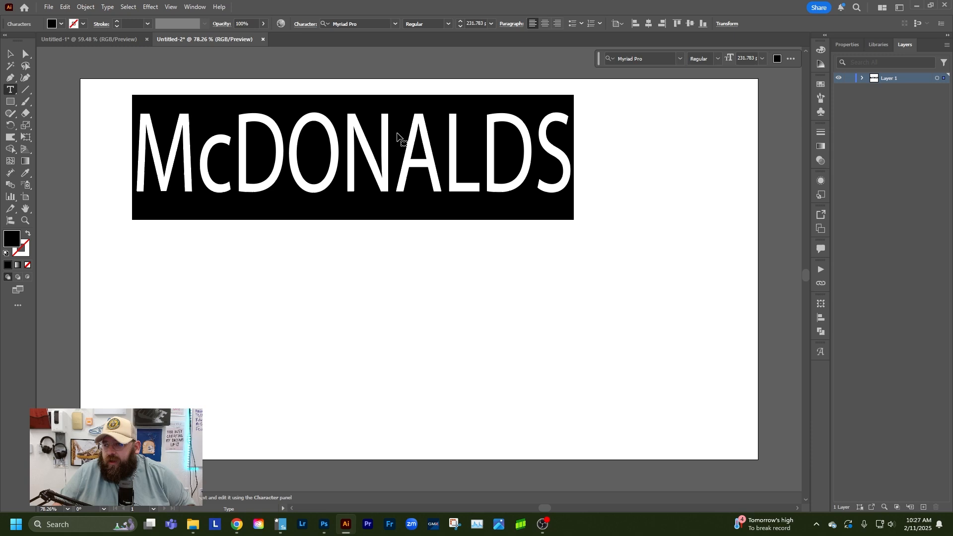
left_click(393, 25)
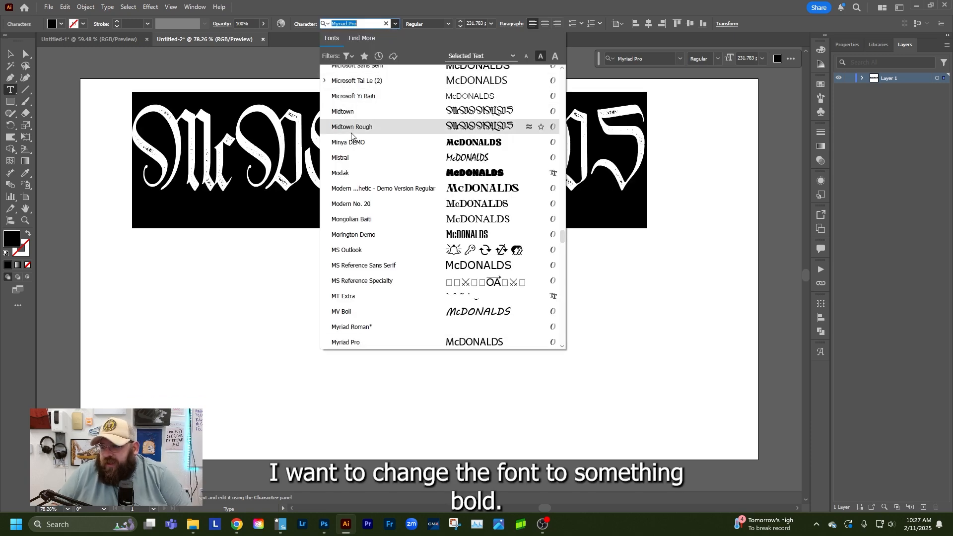
scroll(369, 176, "down", 4)
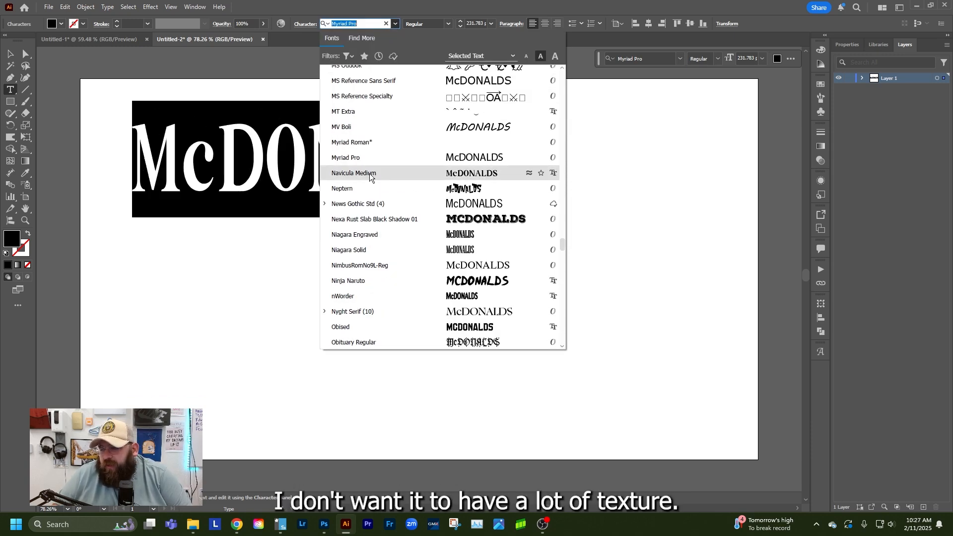
scroll(397, 253, "down", 2)
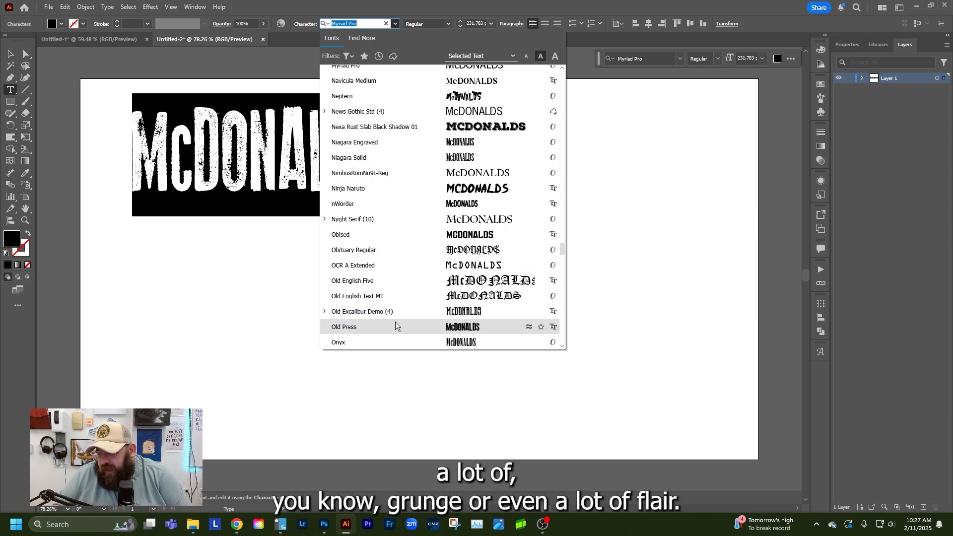
scroll(394, 313, "down", 5)
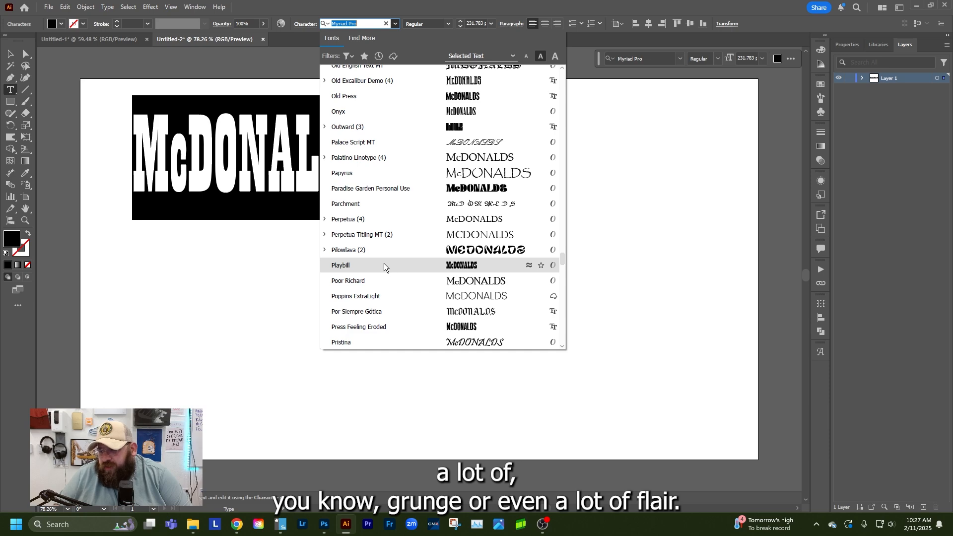
scroll(374, 254, "down", 4)
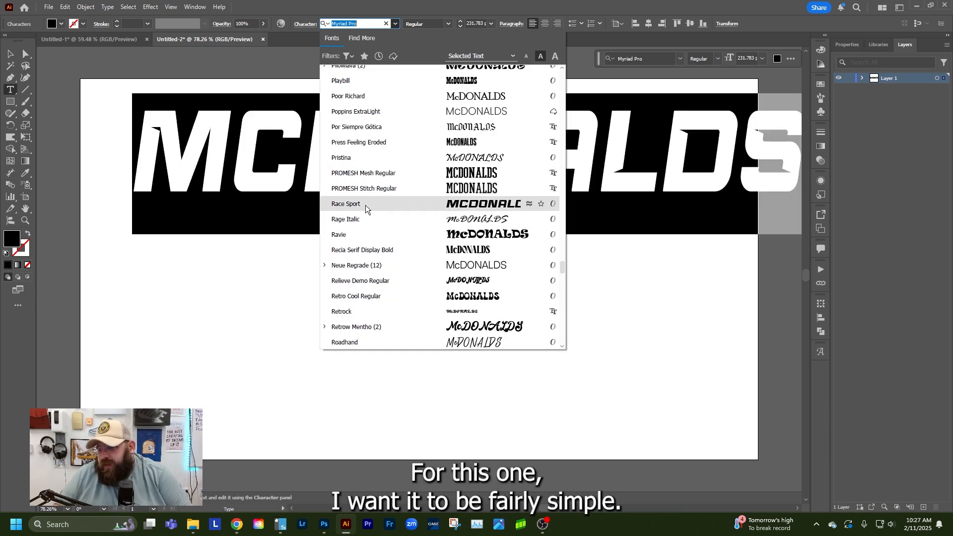
scroll(365, 205, "down", 3)
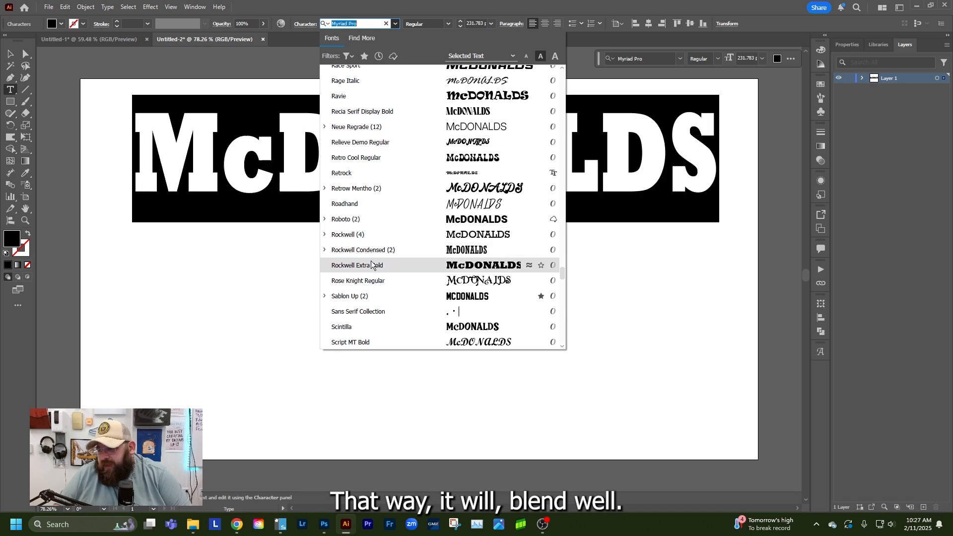
scroll(371, 267, "down", 9)
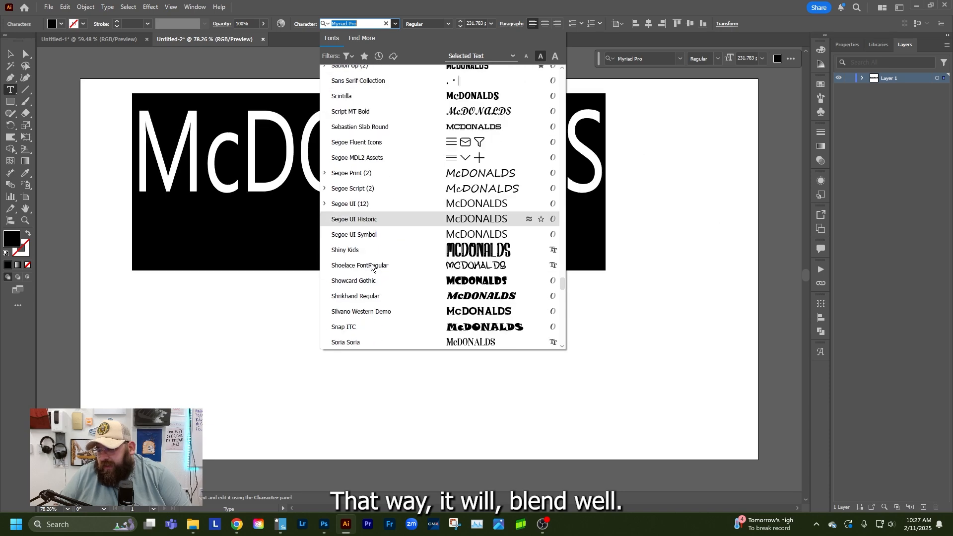
scroll(370, 267, "down", 4)
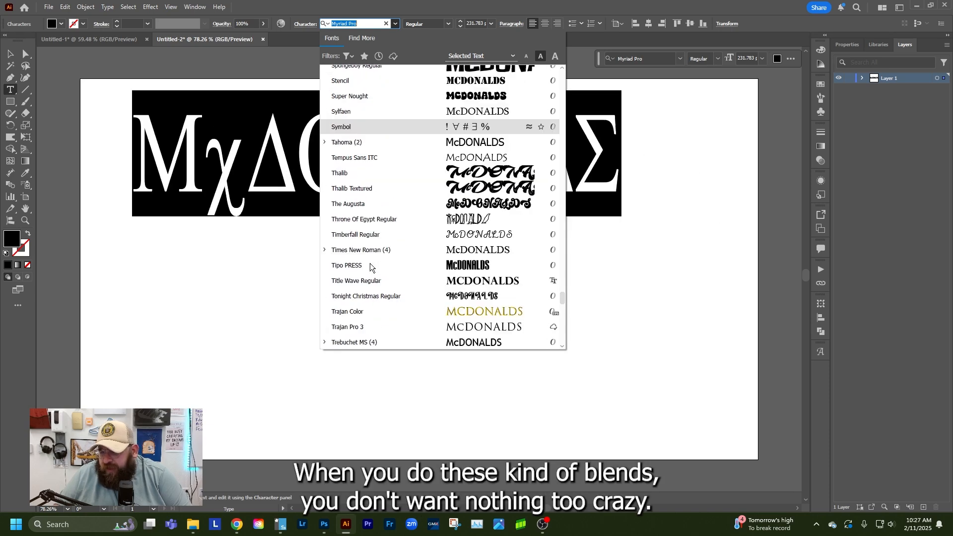
left_click(370, 265)
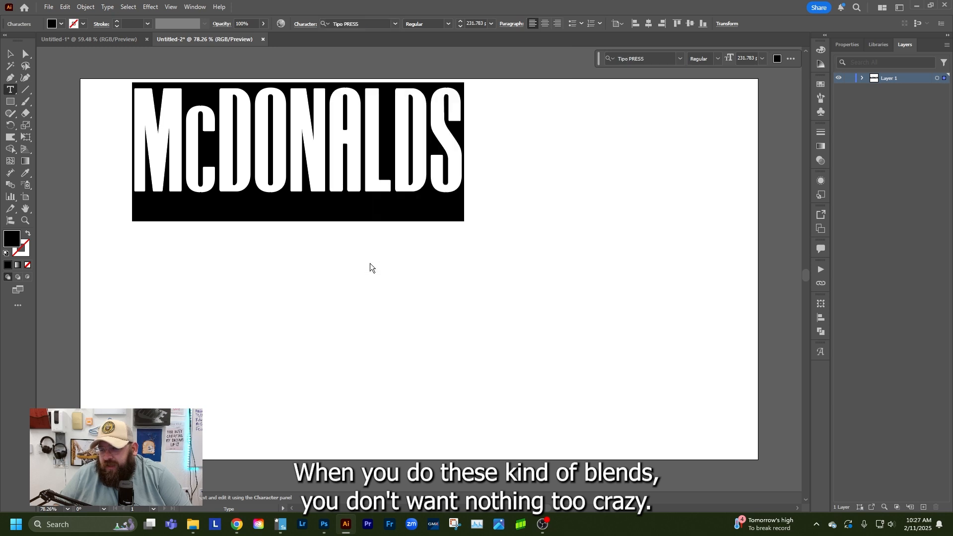
Stretch the McDONALDS text horizontally to about two thirds of the artboard width and centre it near the upper edge
left_click(11, 54)
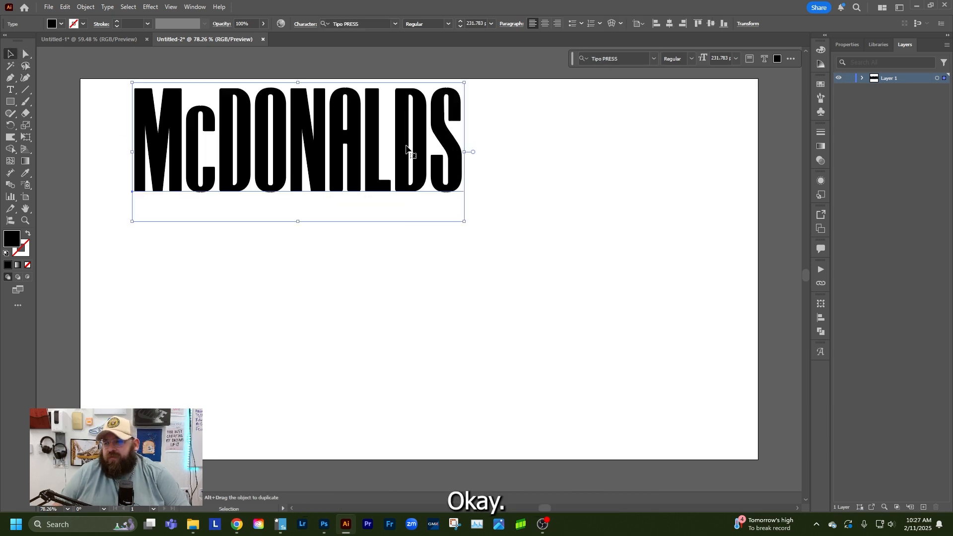
left_click_drag(464, 151, 574, 171)
left_click(420, 264)
Duplicate the McDONALDS text, align the copy directly below the original with a small gap, and deselect it
left_click(387, 169)
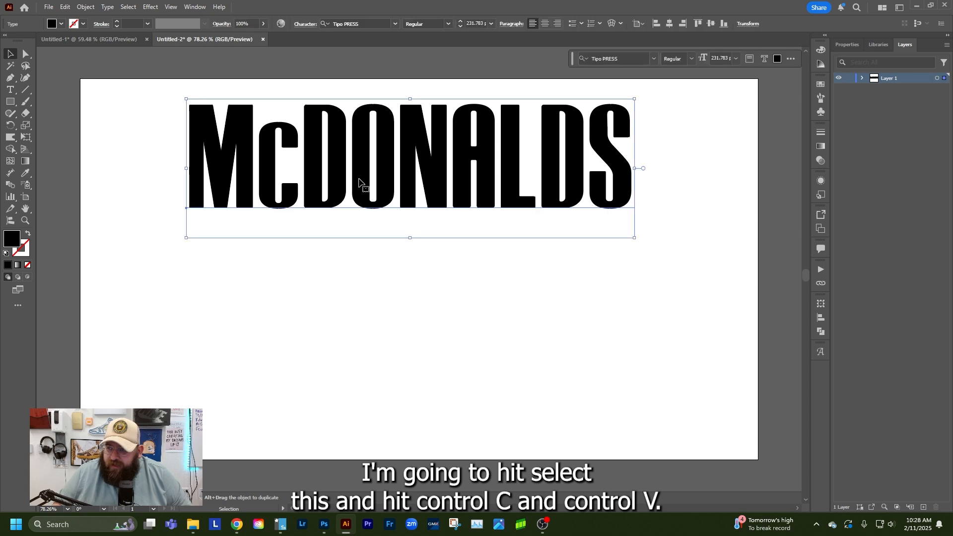
key("ctrl+c")
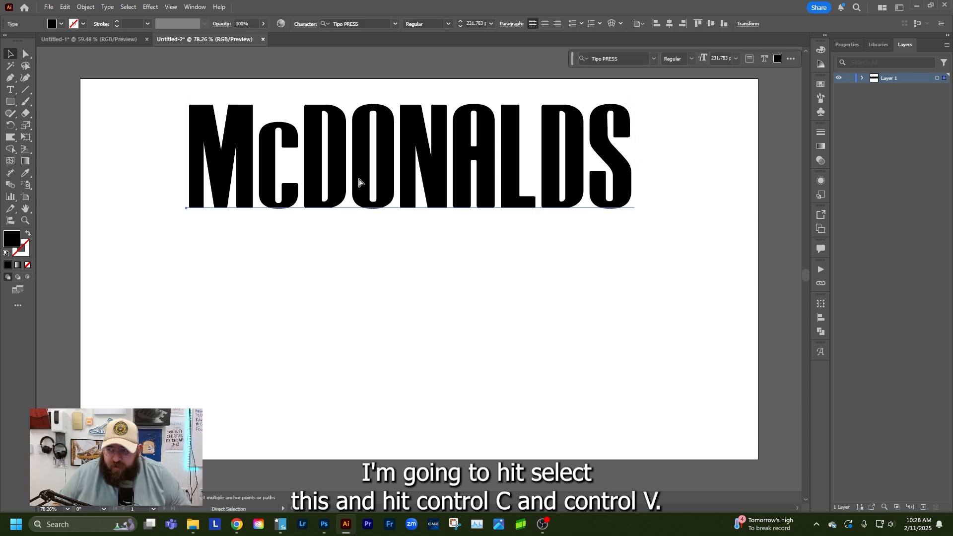
key("ctrl+v")
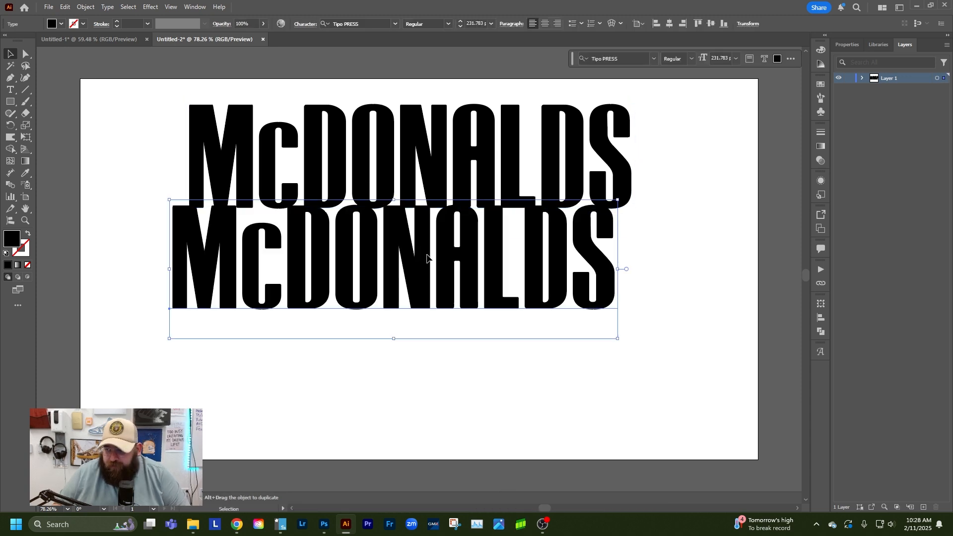
left_click_drag(426, 258, 444, 301)
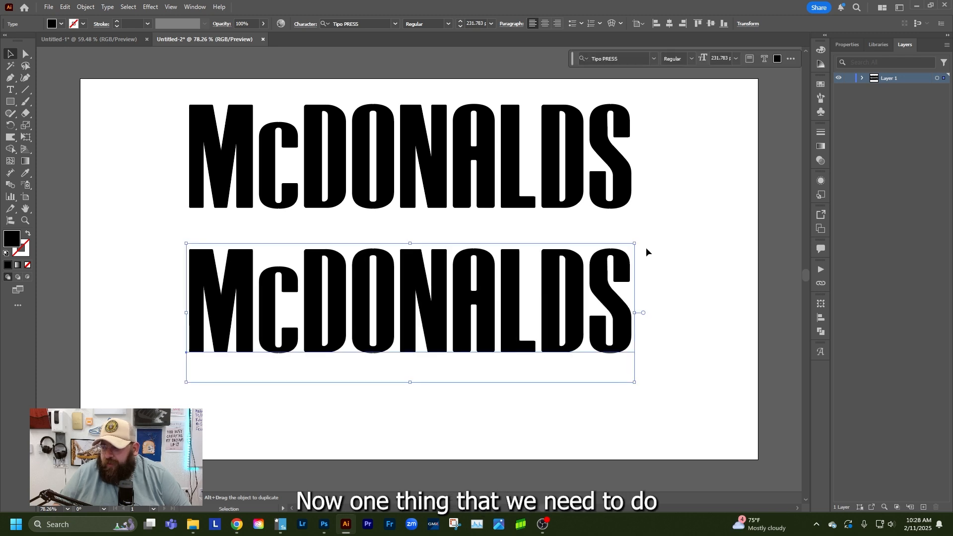
left_click(623, 191)
left_click(132, 223)
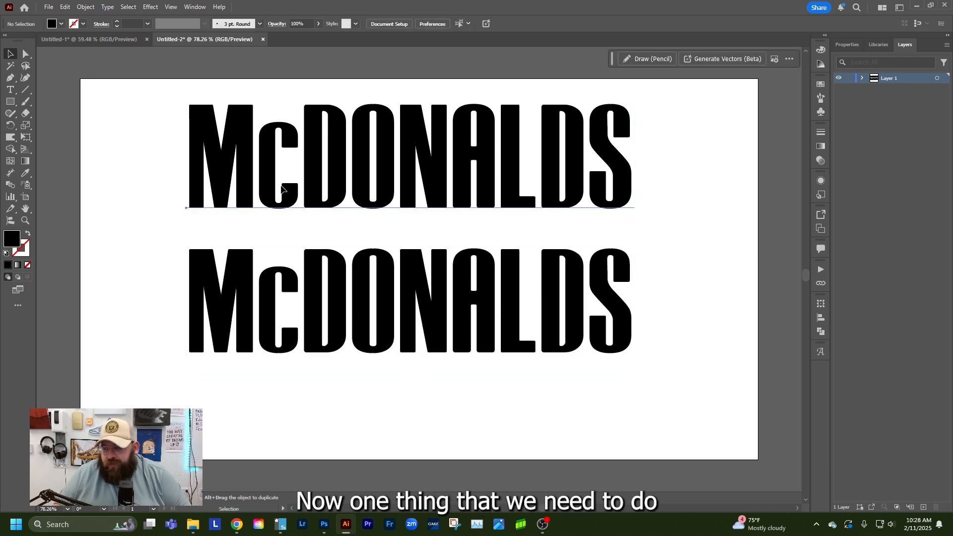
Expand Layer 1 and move the upper McDONALDS text above the lower copy in the stacking order
left_click(286, 192)
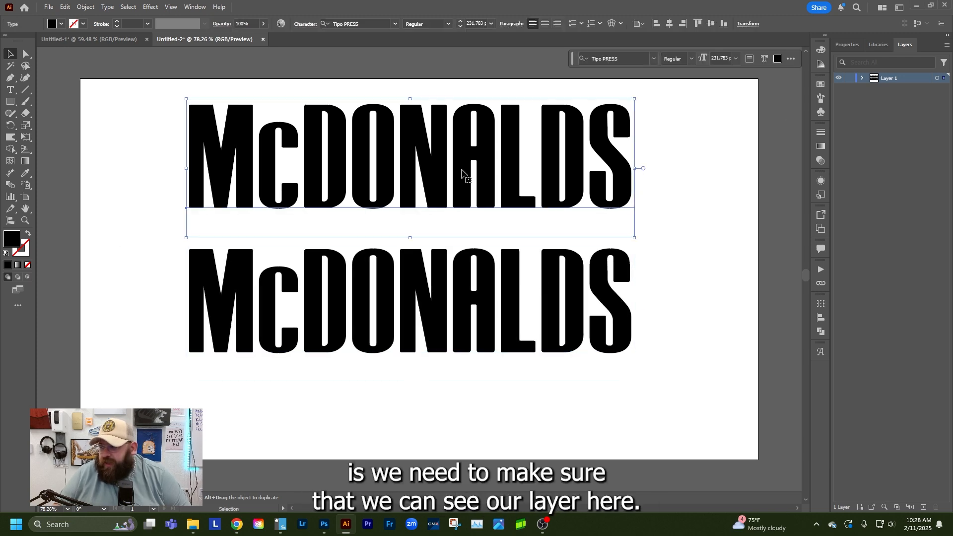
left_click(861, 79)
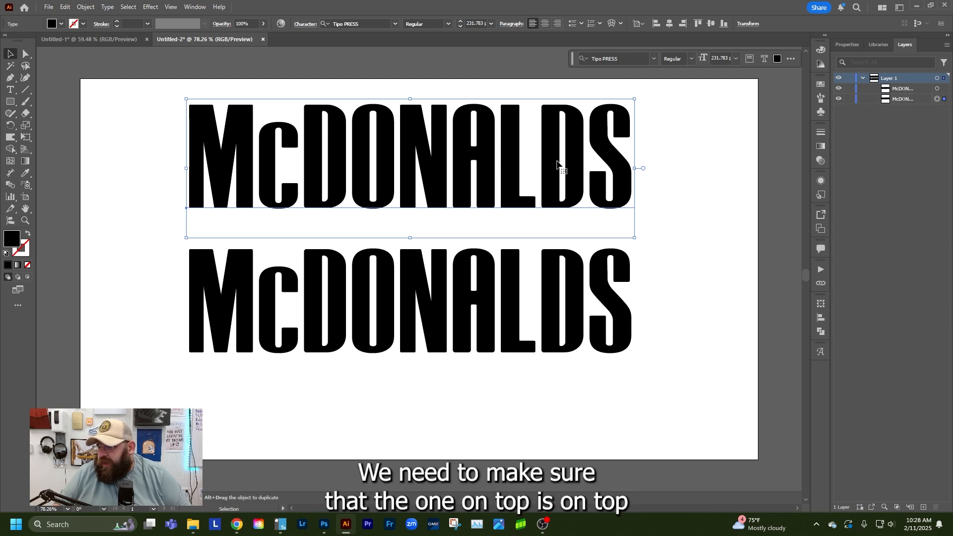
left_click_drag(914, 102, 917, 88)
Fill the whole upper McDONALDS text with an off-white light grey swatch and check the fill of the lower copy
double_click(346, 119)
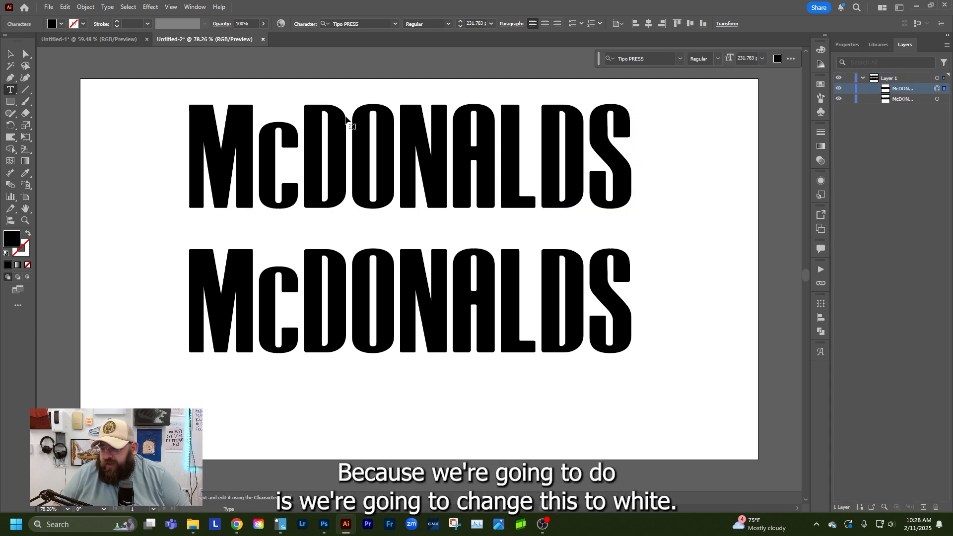
key("ctrl+a")
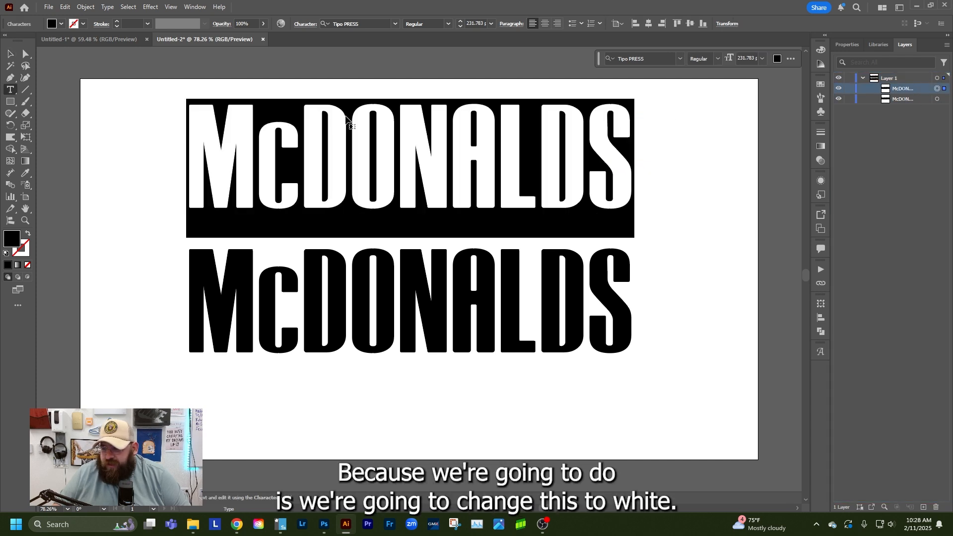
left_click(51, 25)
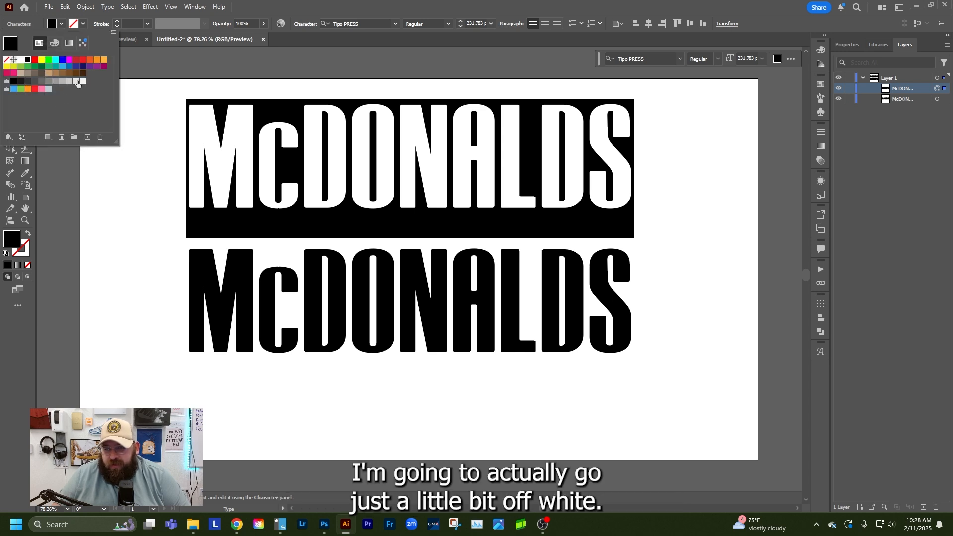
left_click(77, 81)
left_click(110, 165)
left_click(111, 165)
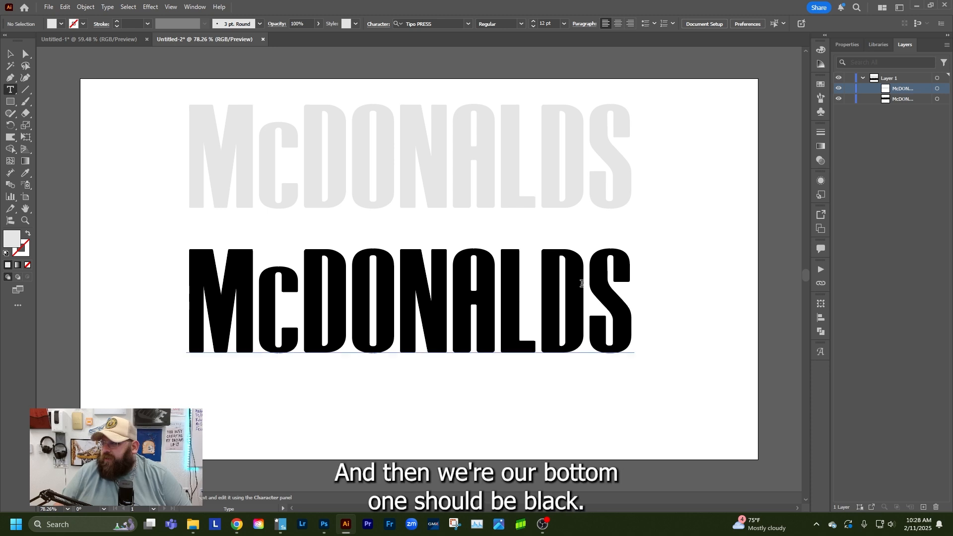
left_click(945, 100)
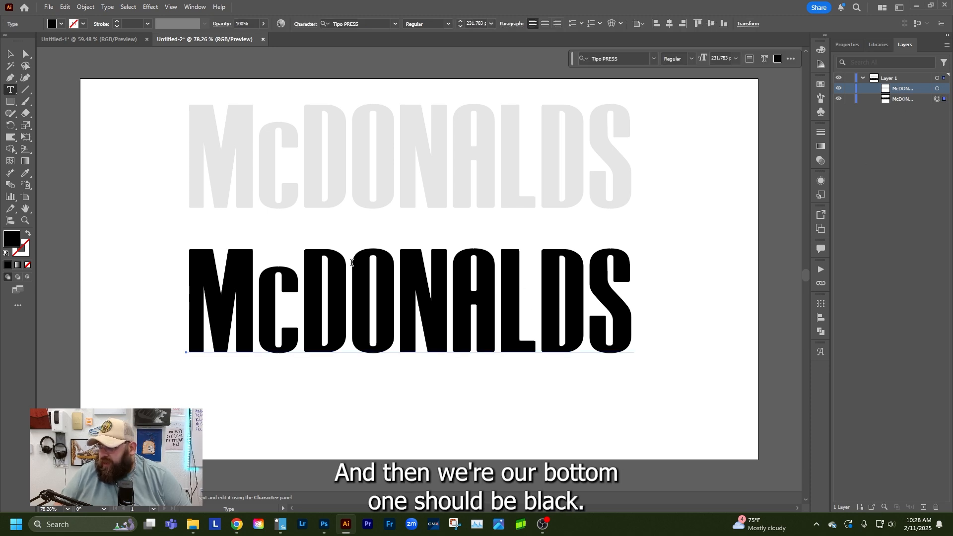
left_click(10, 53)
left_click(43, 75)
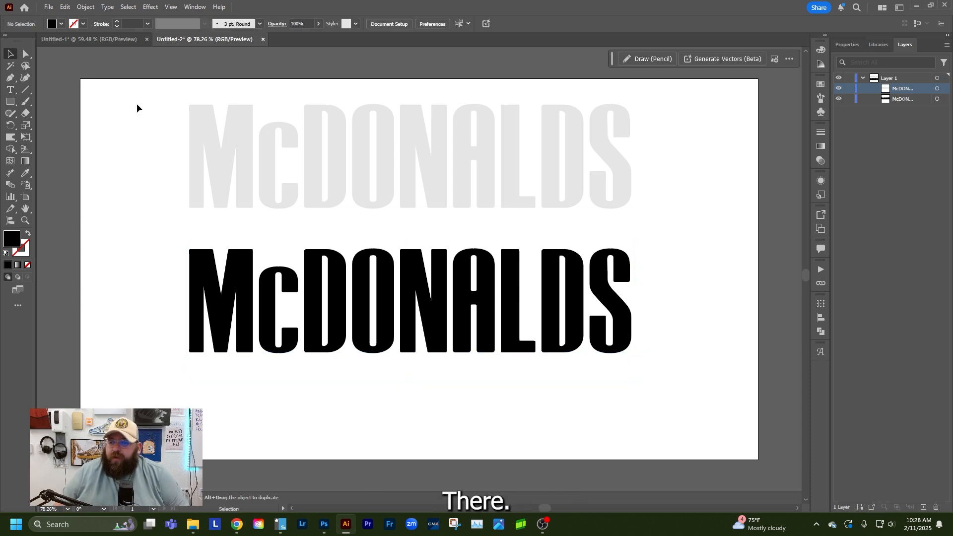
Make a blend between the upper and lower McDONALDS texts
left_click_drag(137, 104, 647, 372)
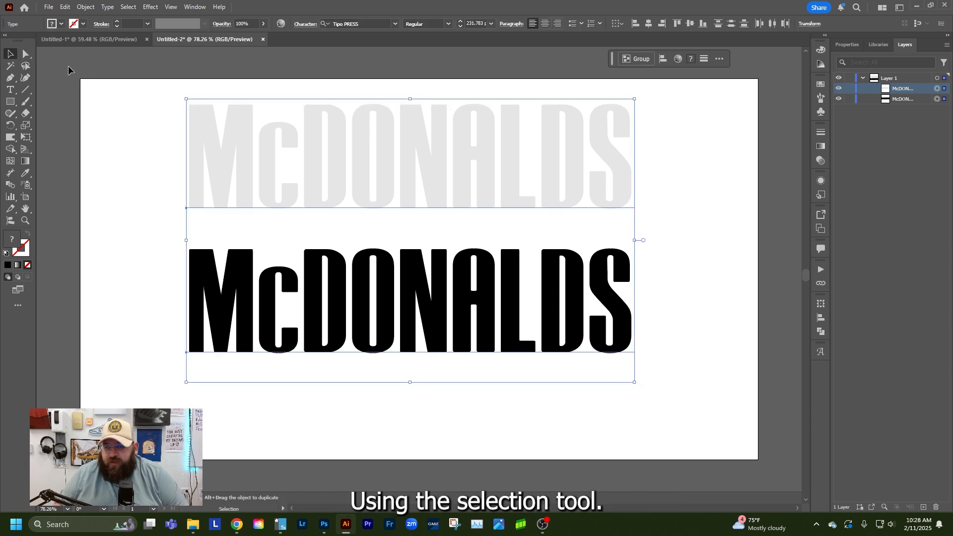
left_click_drag(117, 79, 648, 370)
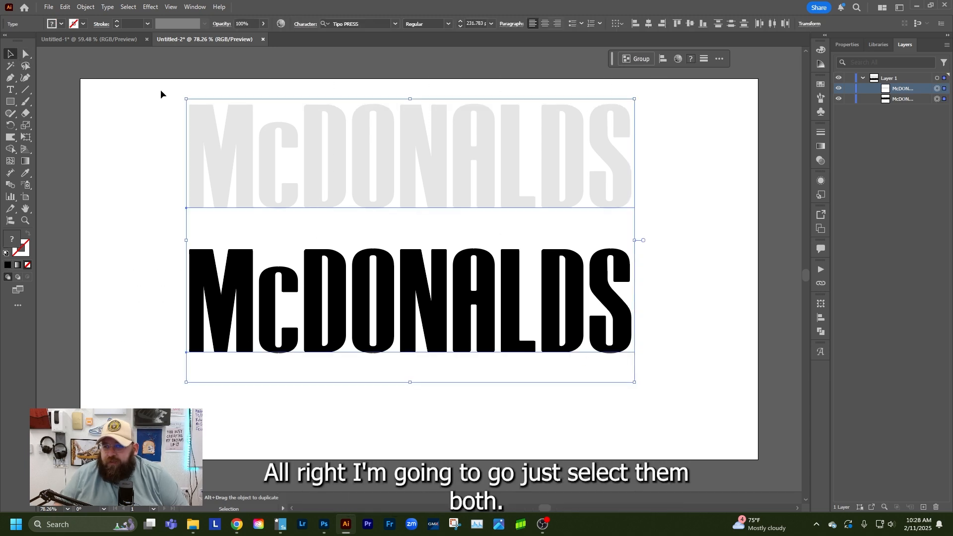
left_click(86, 7)
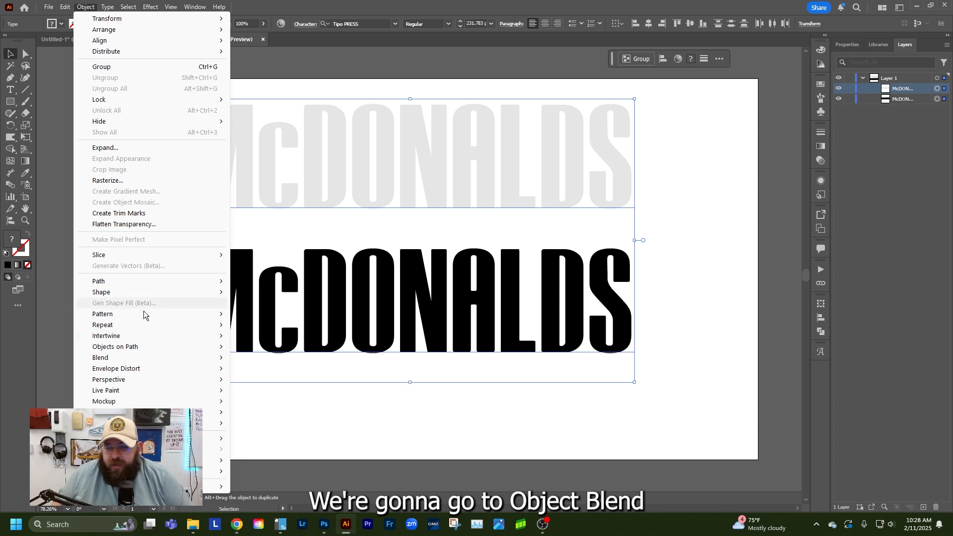
mouse_move(164, 357)
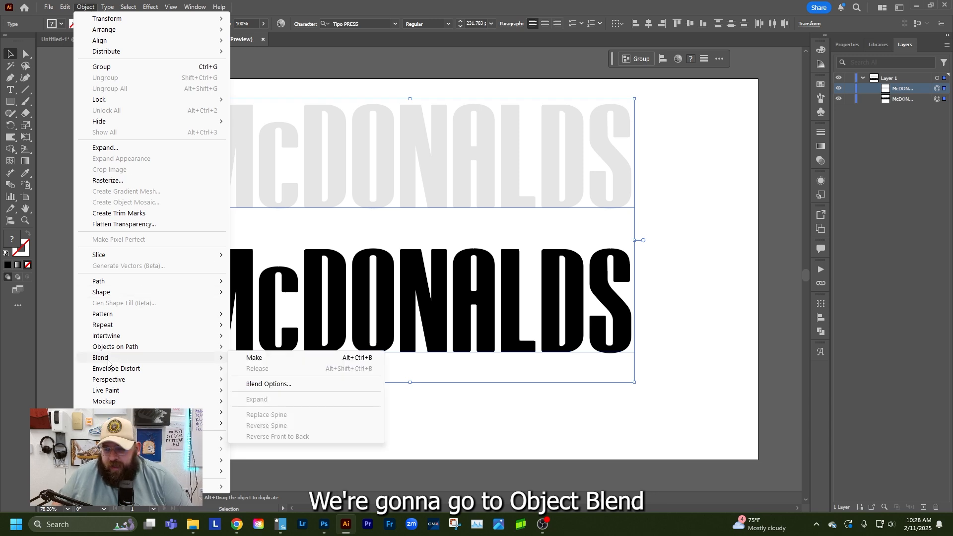
left_click(268, 359)
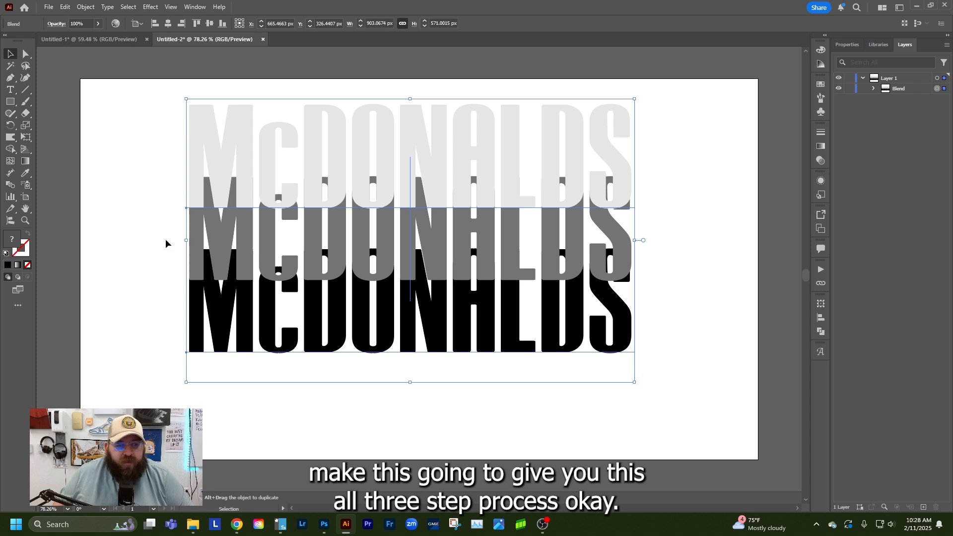
Set the blend spacing to Specified Steps with 300 steps, apply it and deselect the lettering
left_click(86, 8)
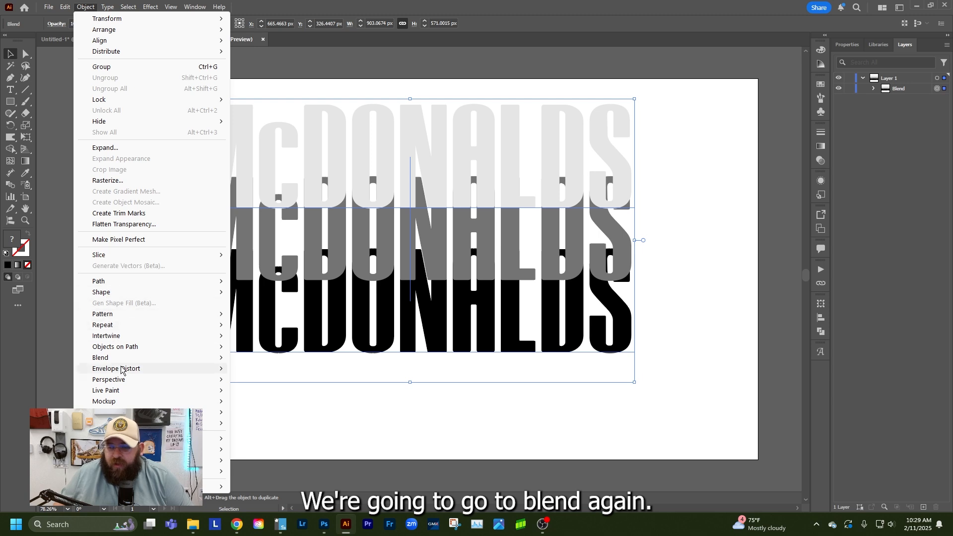
mouse_move(126, 359)
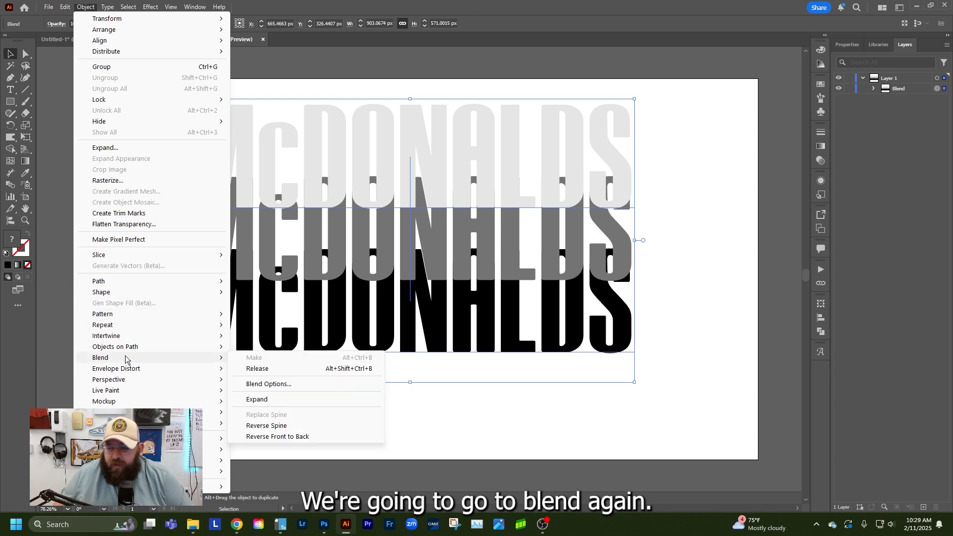
left_click(276, 385)
left_click(598, 230)
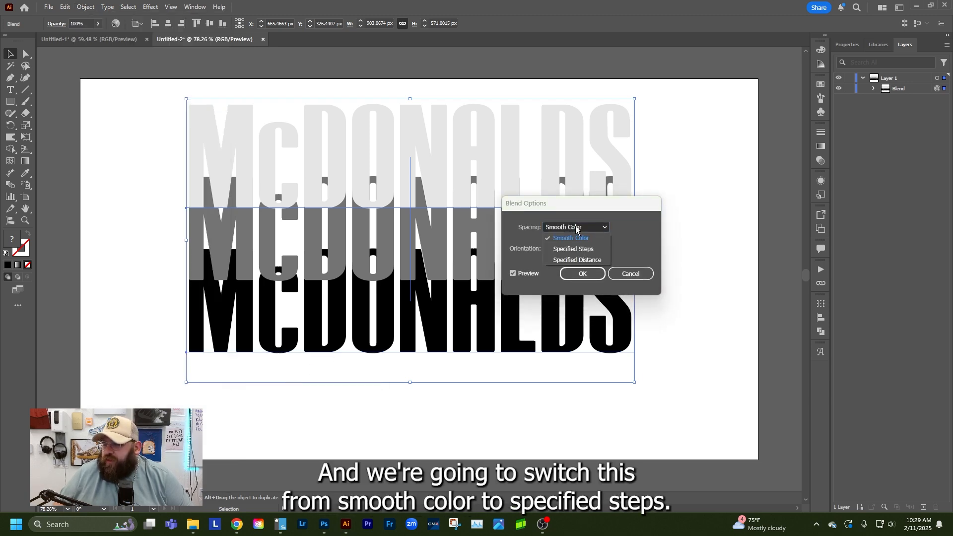
left_click(557, 249)
double_click(634, 227)
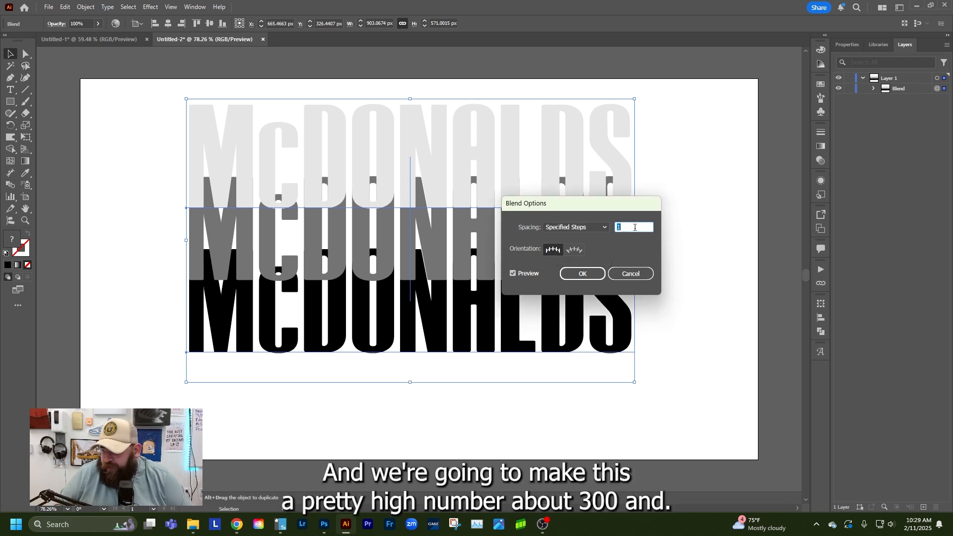
type("300")
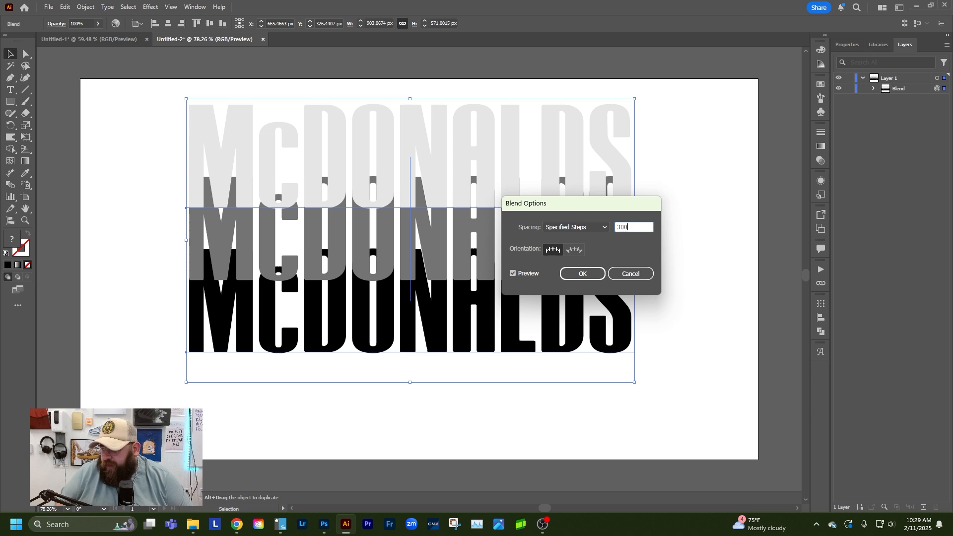
left_click(577, 274)
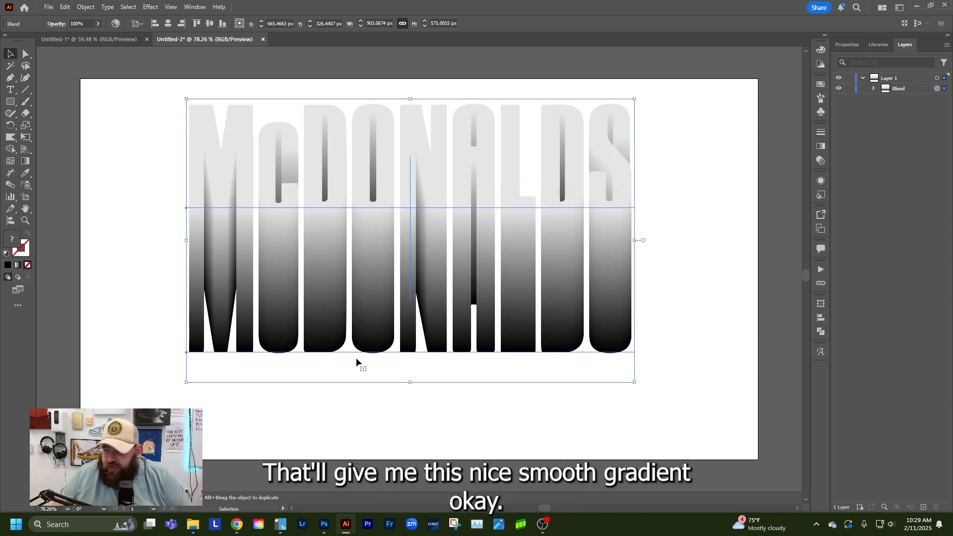
left_click(97, 103)
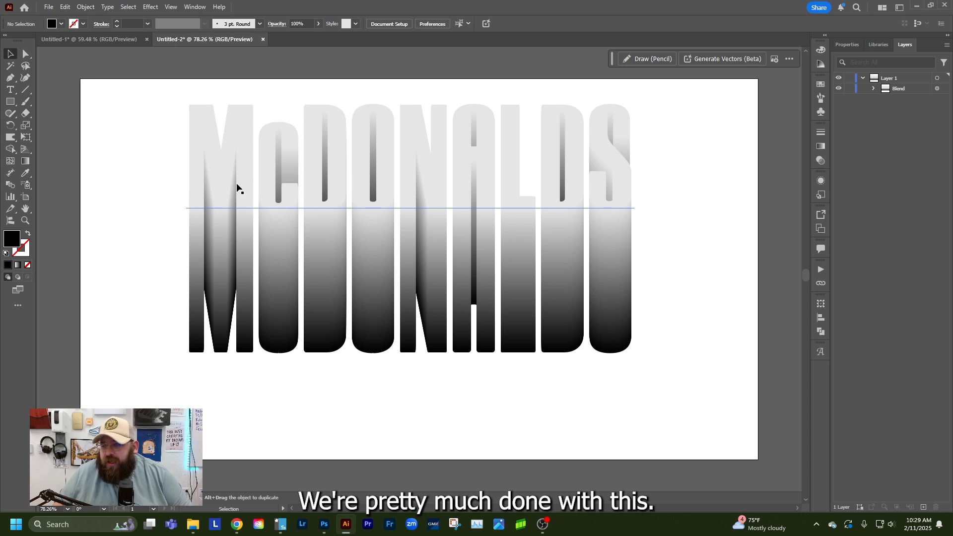
Directly select the entire McDONALDS blend and convert its text to outlines
left_click(26, 58)
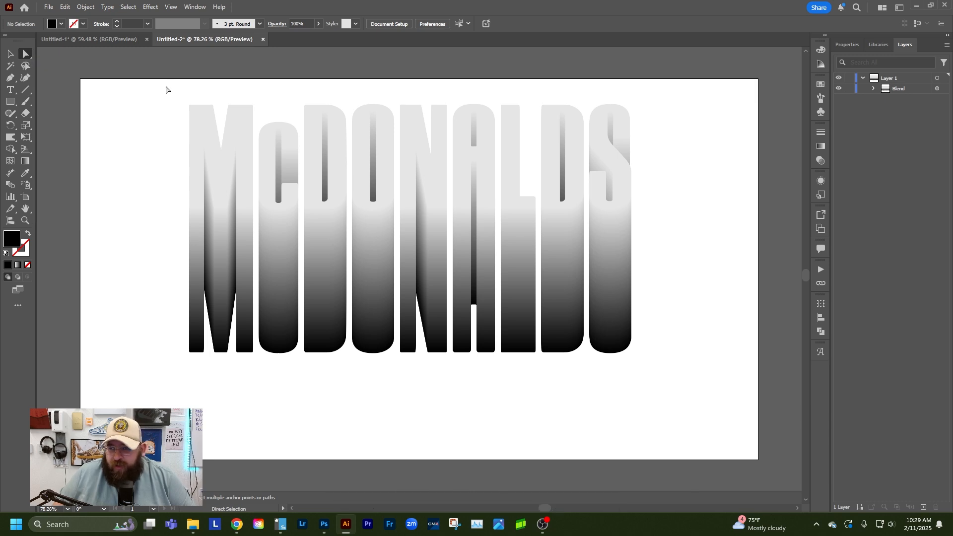
left_click_drag(138, 85, 671, 385)
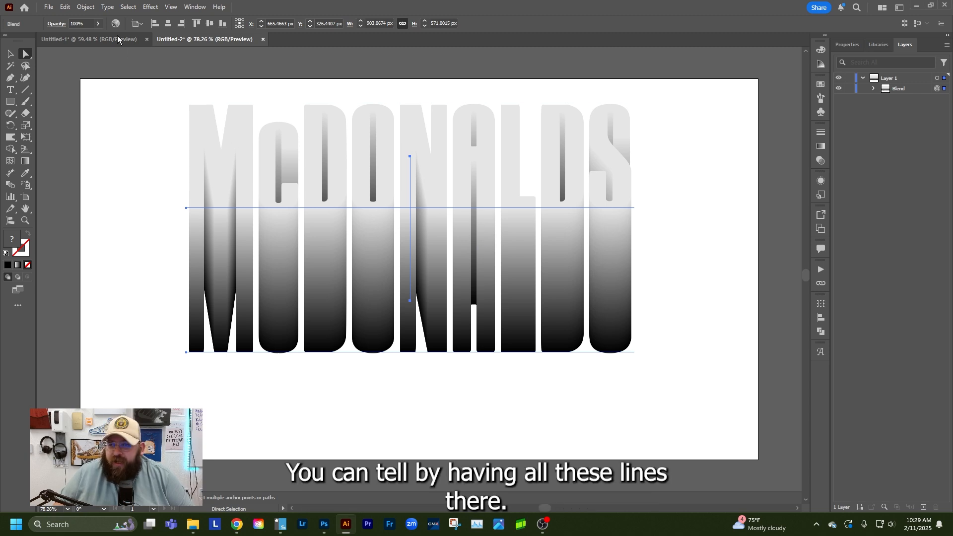
left_click(107, 7)
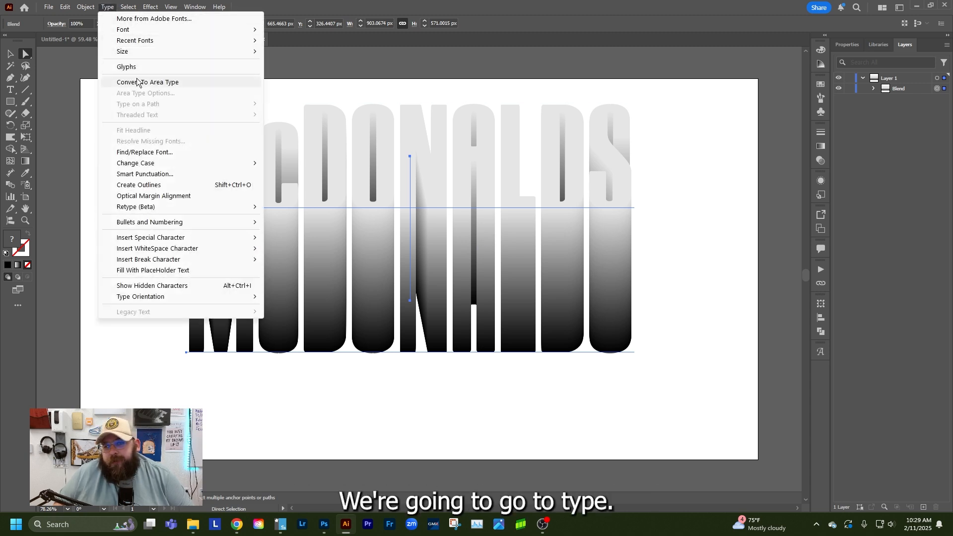
left_click(155, 186)
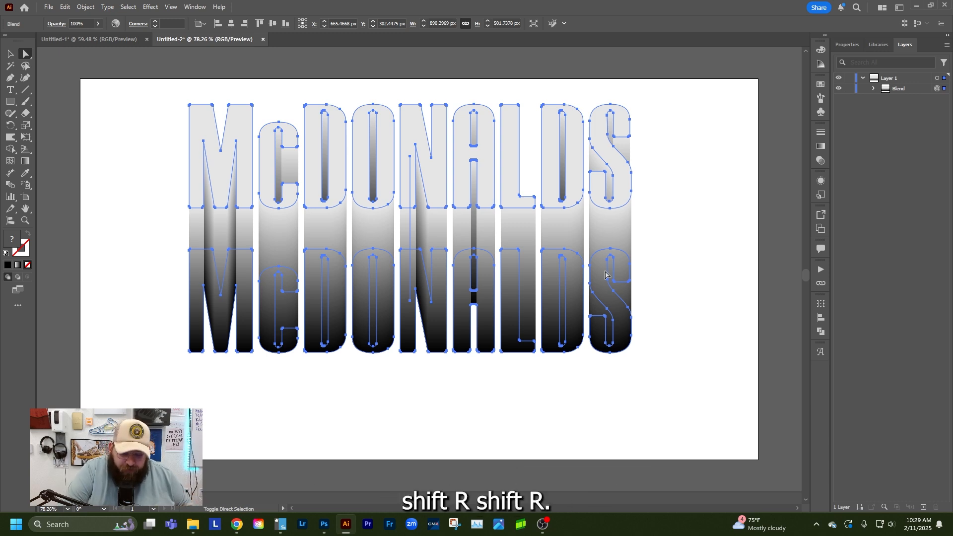
Warp the lower edge of the lettering from the M to the N into uneven drips, undoing the last distortion on the A
key("shift+r")
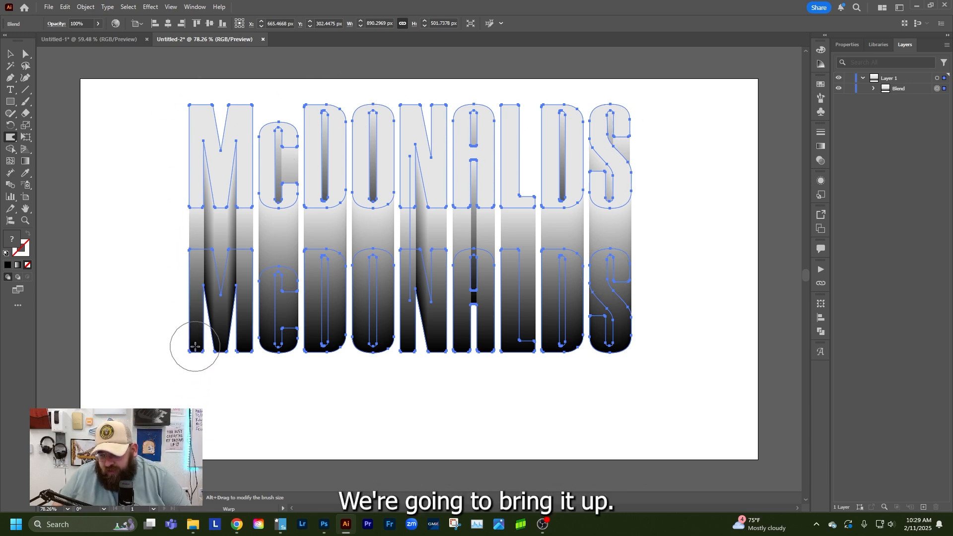
left_click_drag(192, 347, 187, 406)
mouse_move(226, 361)
left_mouse_down()
mouse_move(222, 311)
mouse_move(247, 338)
mouse_move(247, 326)
mouse_move(254, 401)
left_mouse_up()
mouse_move(293, 342)
left_mouse_down()
mouse_move(295, 383)
mouse_move(324, 329)
left_mouse_up()
mouse_move(373, 366)
left_mouse_down()
mouse_move(372, 342)
mouse_move(435, 358)
mouse_move(436, 399)
left_mouse_up()
left_click_drag(464, 353, 459, 320)
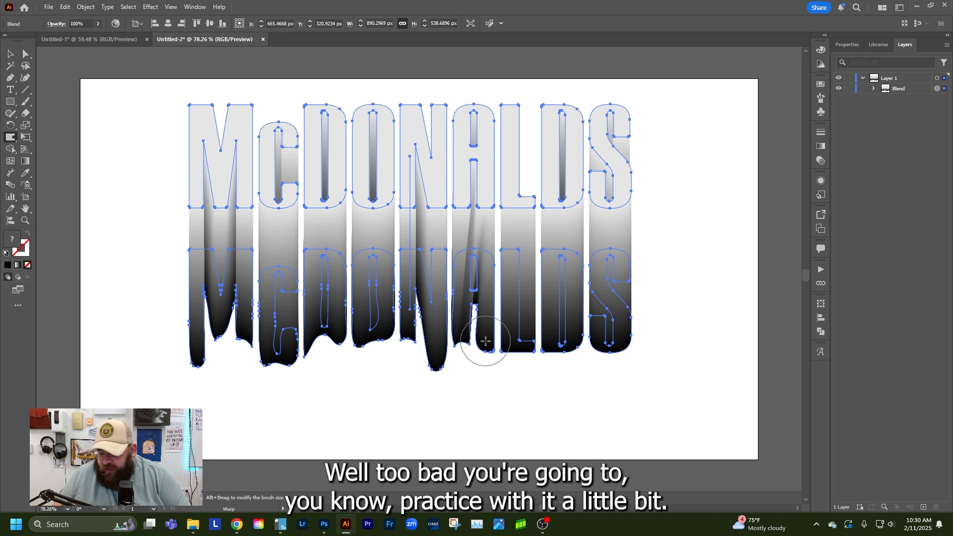
key("ctrl+z")
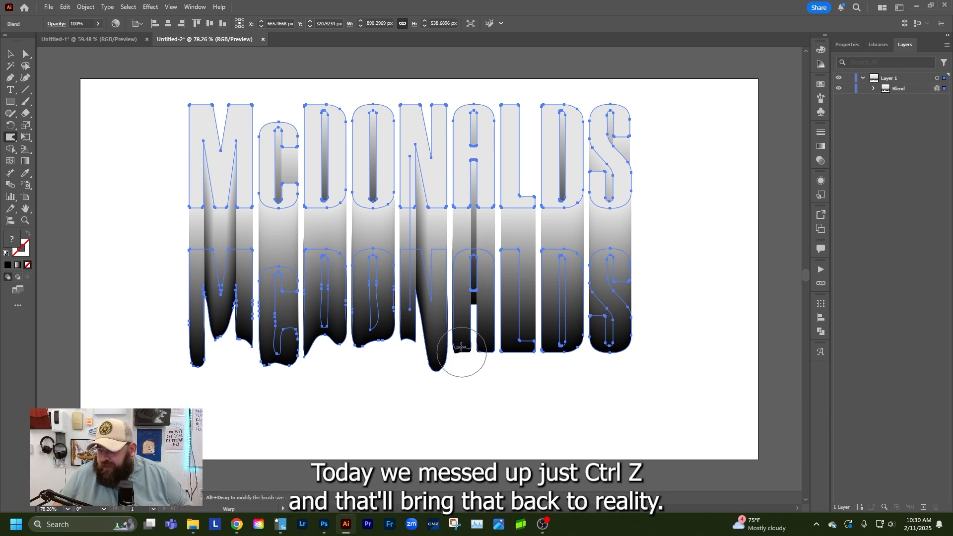
Warp the lower edges of the letters A, L, D and S into wavy drips, and deselect the lettering
mouse_move(461, 346)
left_mouse_down()
mouse_move(488, 358)
mouse_move(490, 339)
mouse_move(489, 372)
mouse_move(518, 372)
mouse_move(519, 301)
left_mouse_up()
left_click_drag(550, 351, 553, 394)
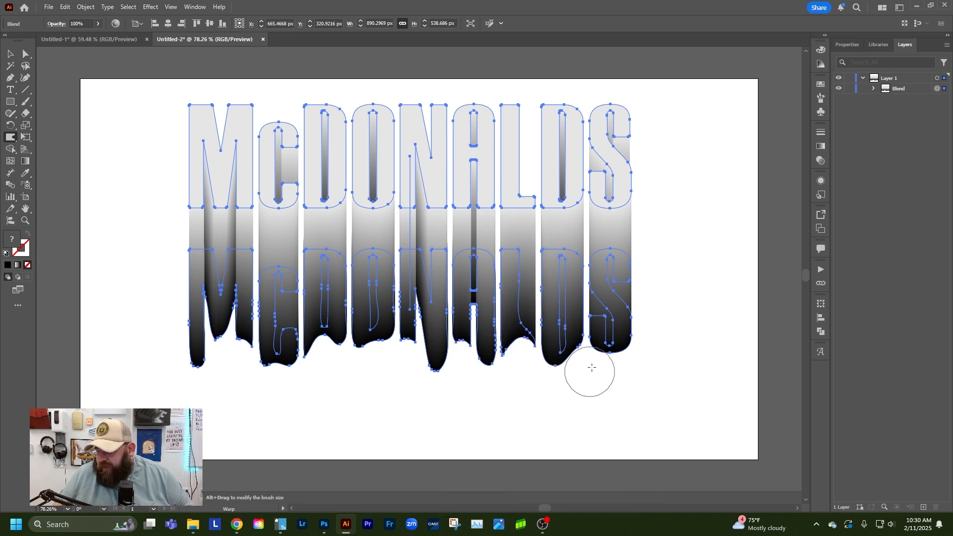
left_click_drag(621, 351, 613, 393)
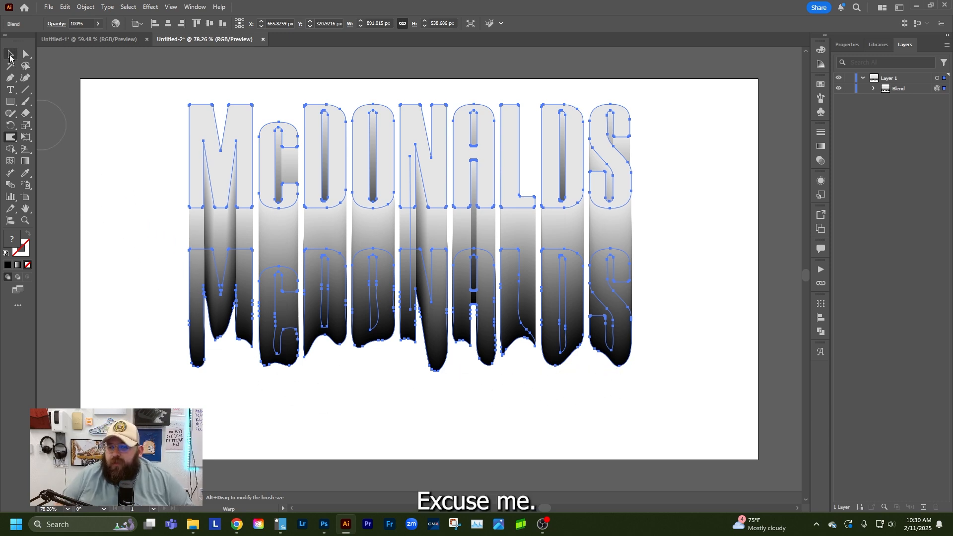
left_click(10, 56)
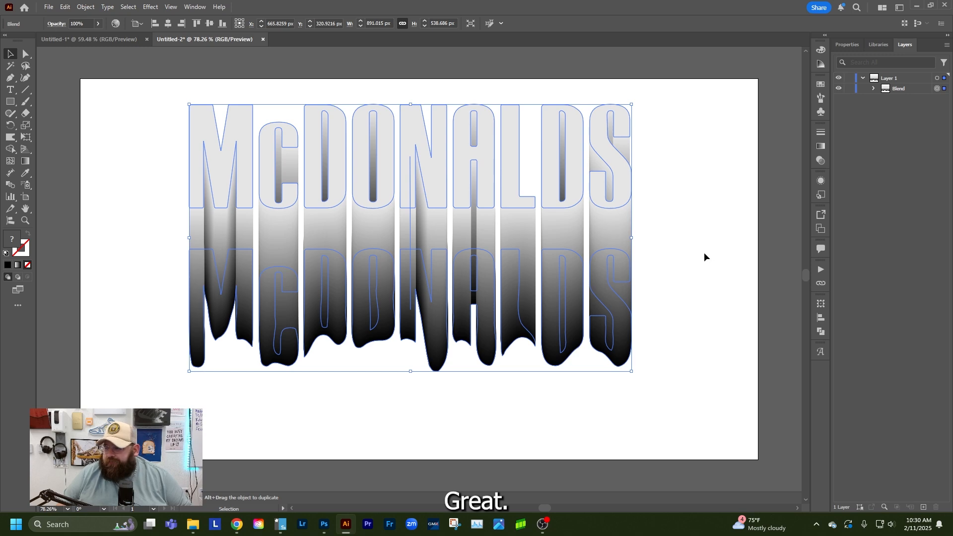
left_click(112, 101)
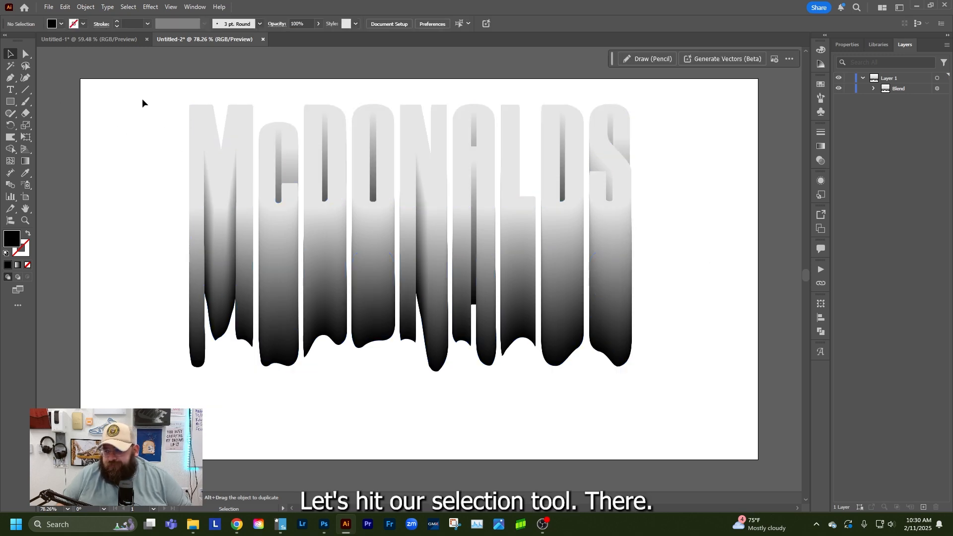
Copy the complete warped McDONALDS blend and switch to the album cover document in Photoshop
left_click_drag(167, 110, 686, 421)
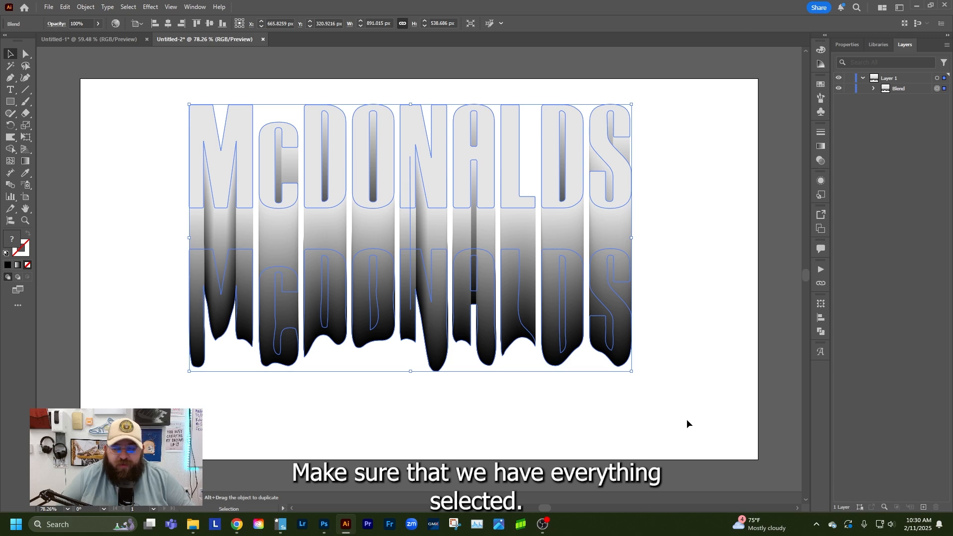
key("a")
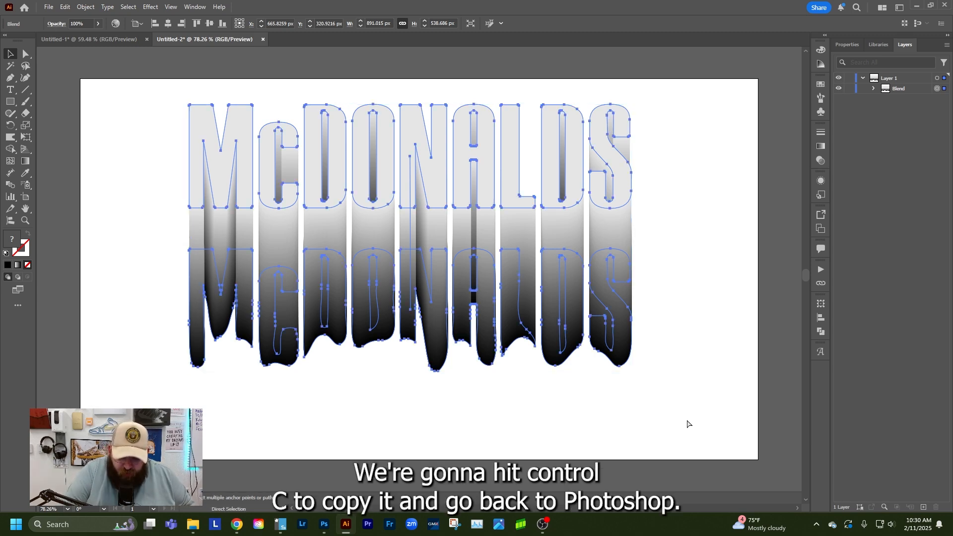
key("v")
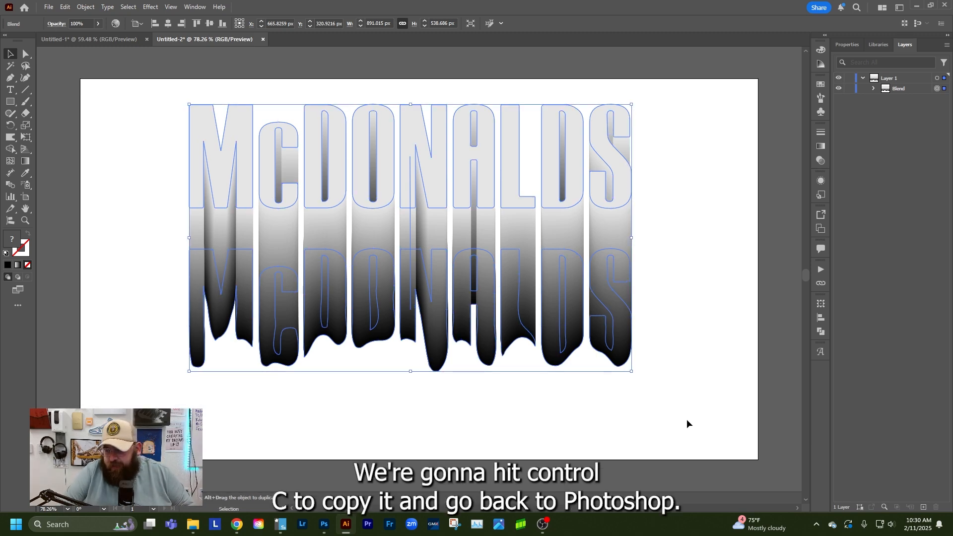
left_click(324, 525)
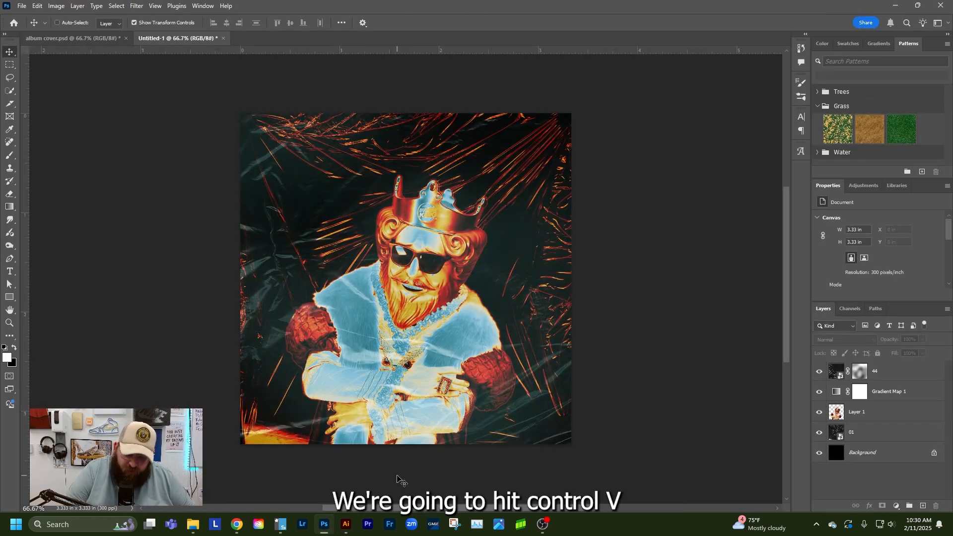
Paste the McDONALDS lettering as pixels, scale it to about 23% and place it near the cover's upper edge
key("ctrl+v")
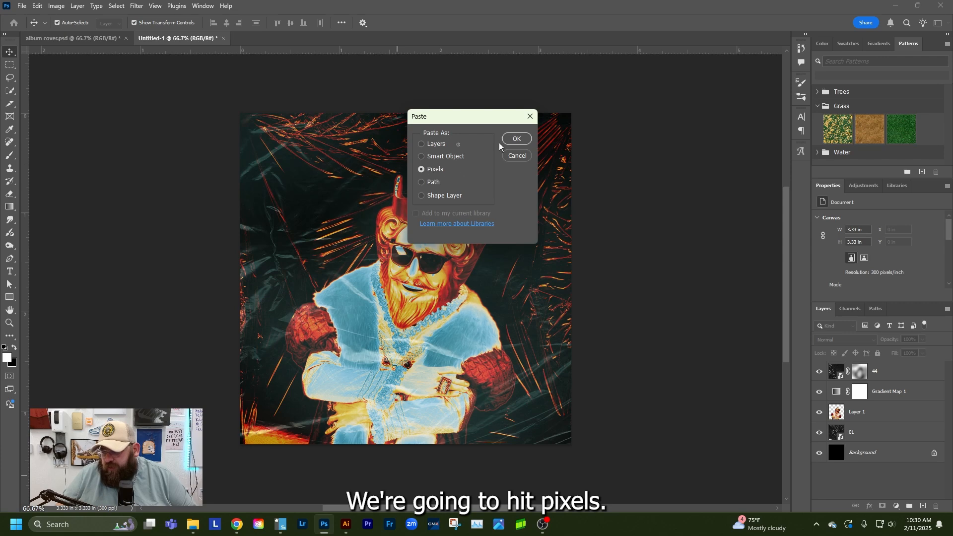
left_click(516, 139)
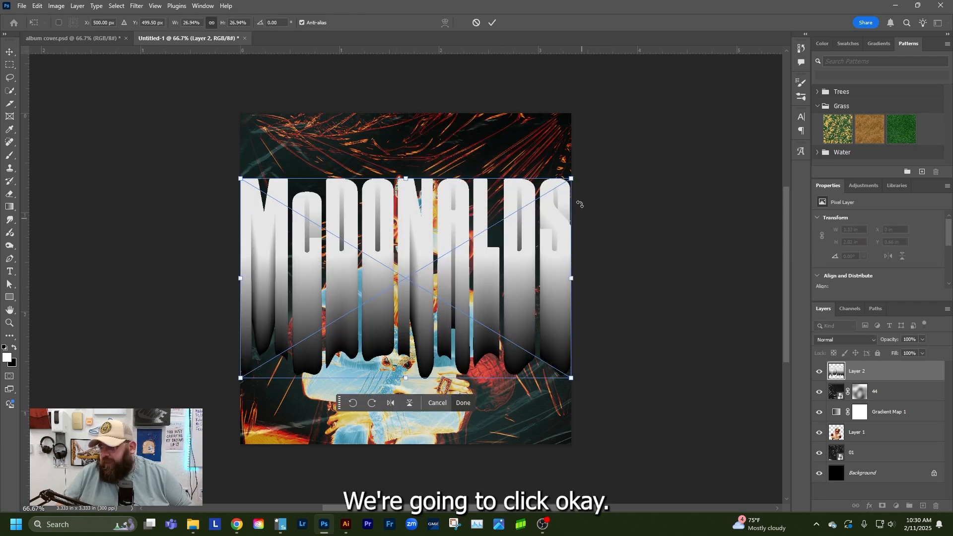
left_click_drag(570, 178, 547, 192)
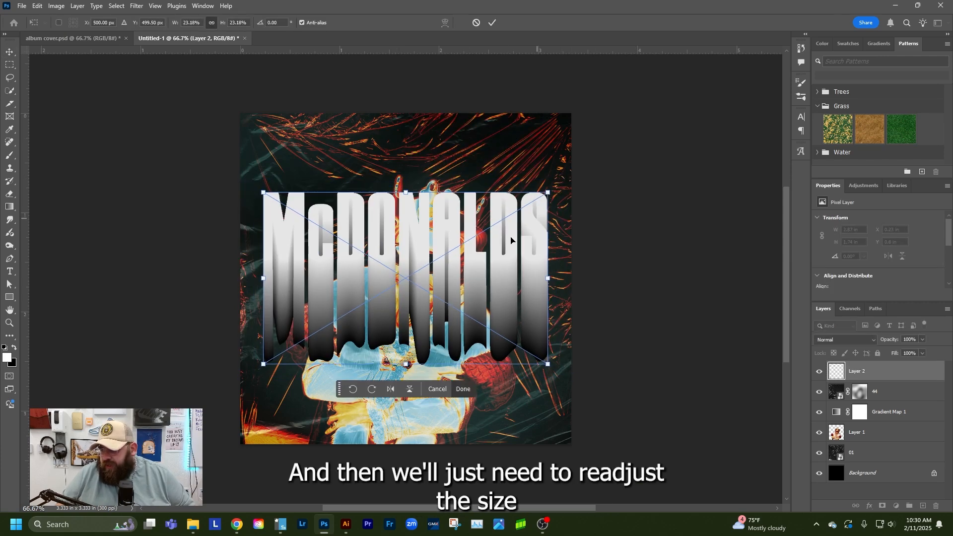
left_click_drag(510, 240, 496, 190)
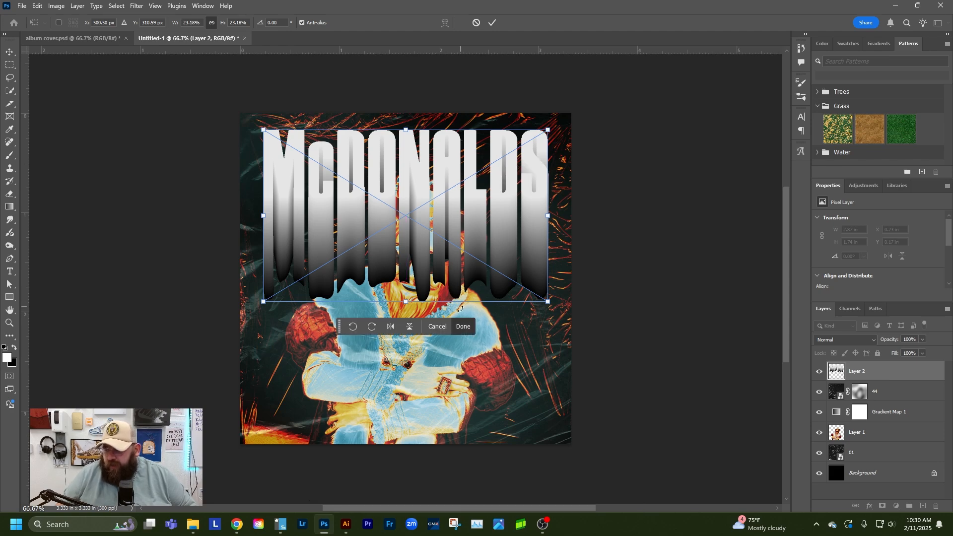
left_click(466, 327)
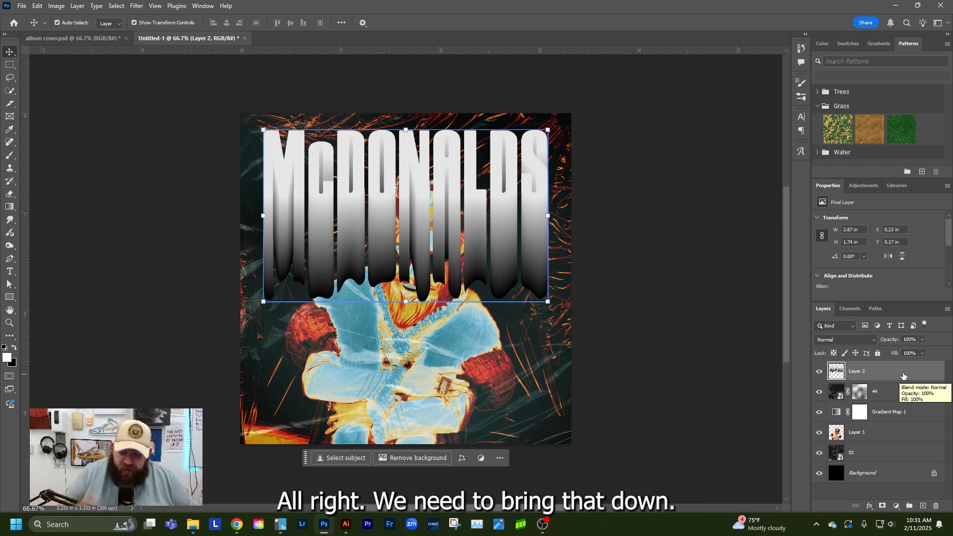
Move the lettering layer down the stack until it sits beneath texture layer 01, directly above the Background
key("ctrl")
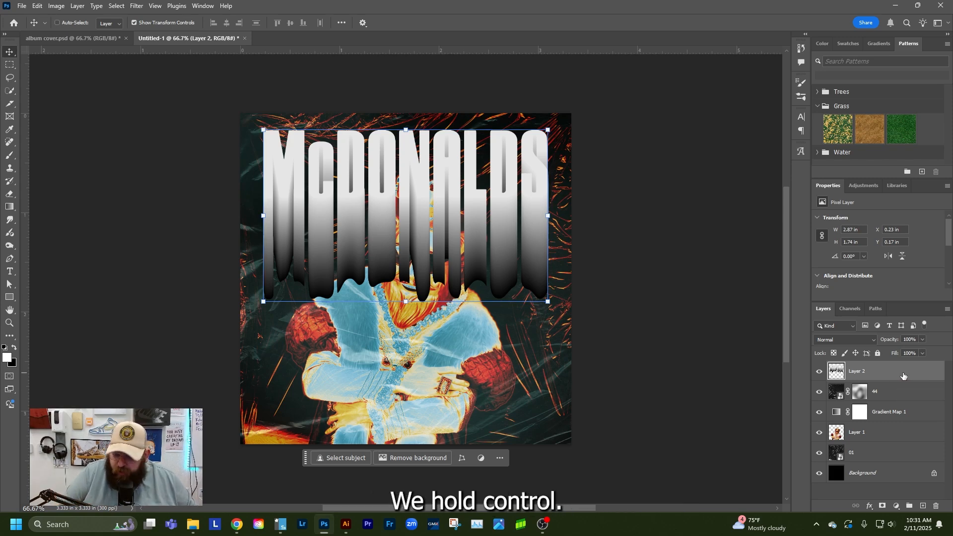
key("ctrl+bracketleft")
key("ctrl+bracketleft")
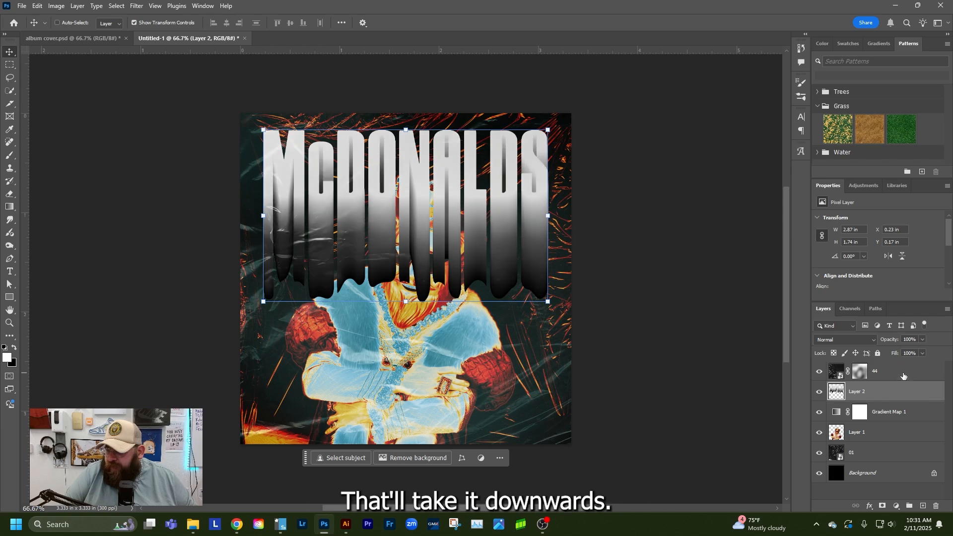
key("ctrl+bracketleft")
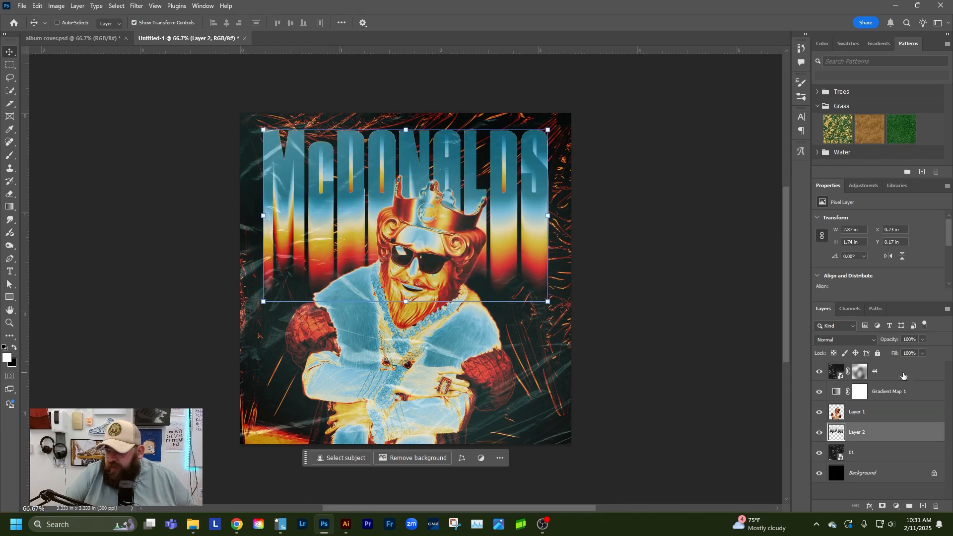
key("ctrl")
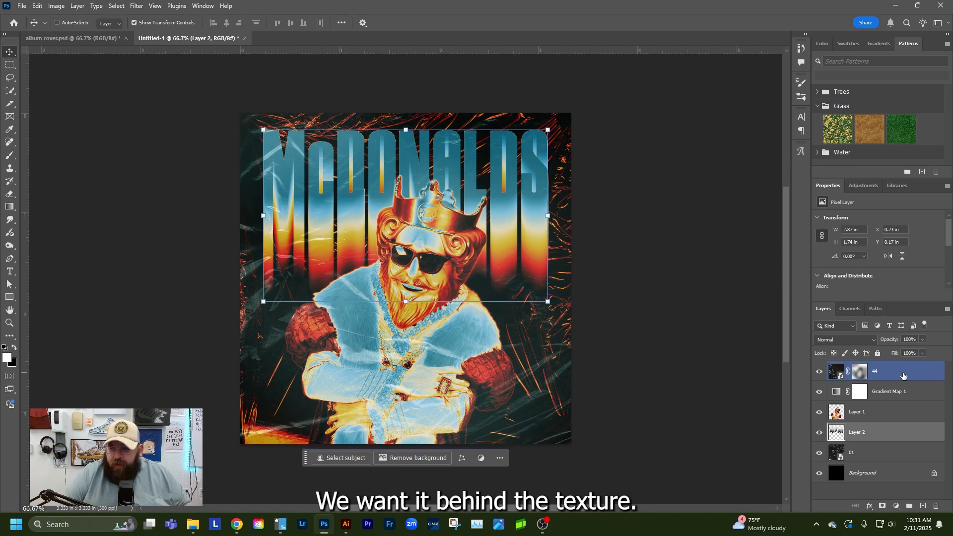
key("ctrl+bracketleft")
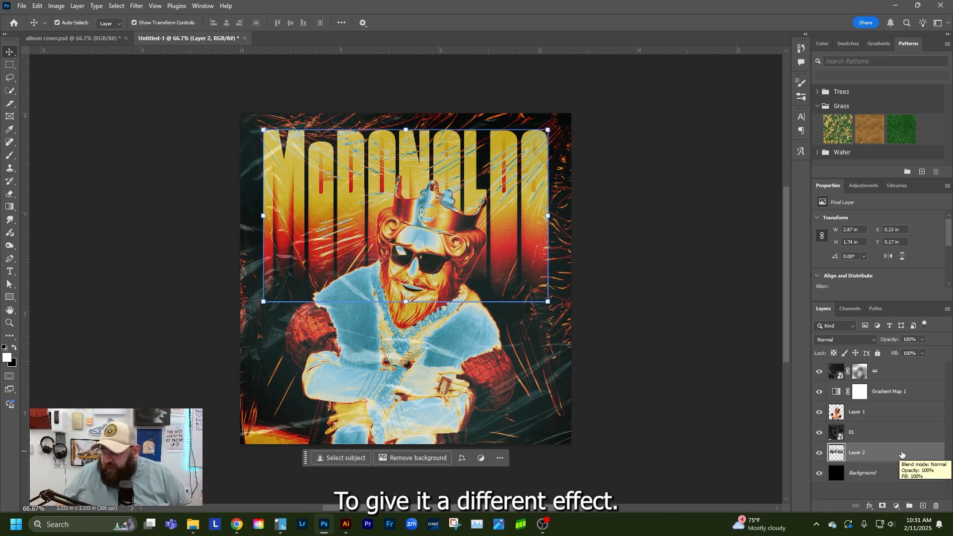
Add a Gradient Map adjustment above the lettering layer and open the FLAVORS (Sampler) gradient presets for it
left_click(896, 506)
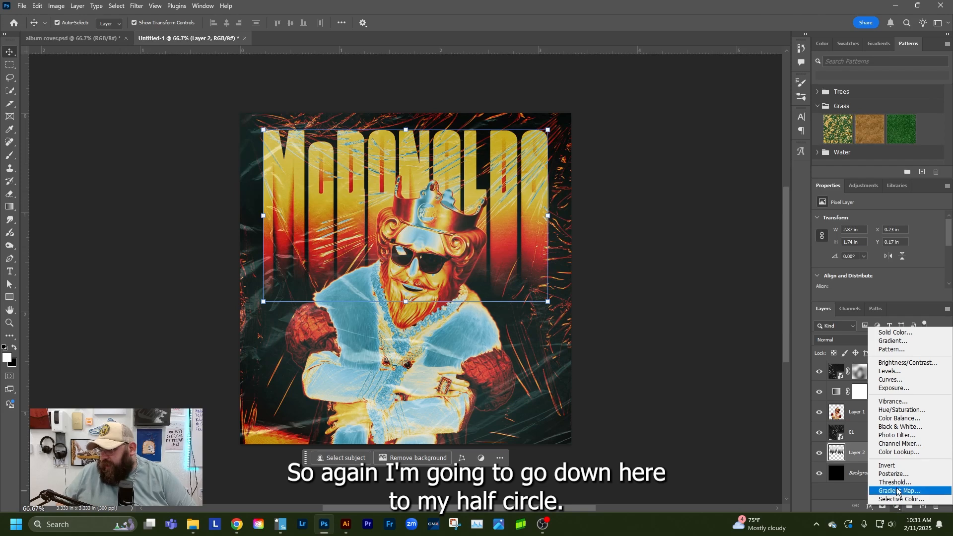
left_click(895, 490)
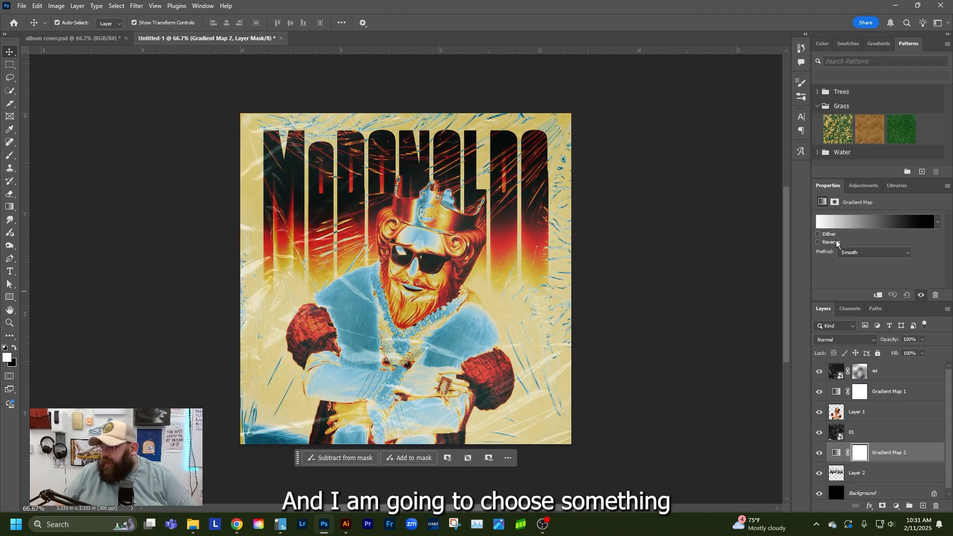
left_click(852, 223)
scroll(568, 200, "down", 10)
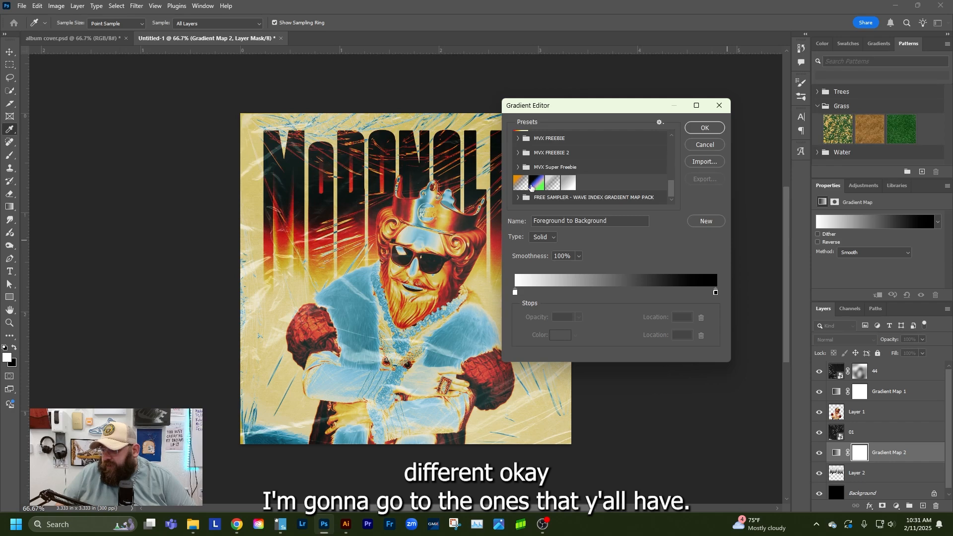
left_click(525, 198)
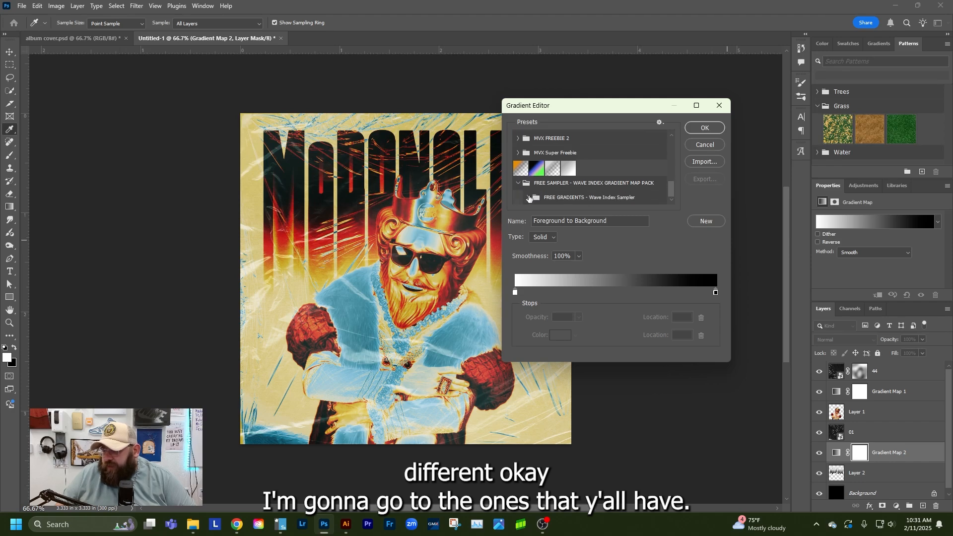
left_click(526, 198)
left_click(539, 198)
scroll(565, 198, "down", 1)
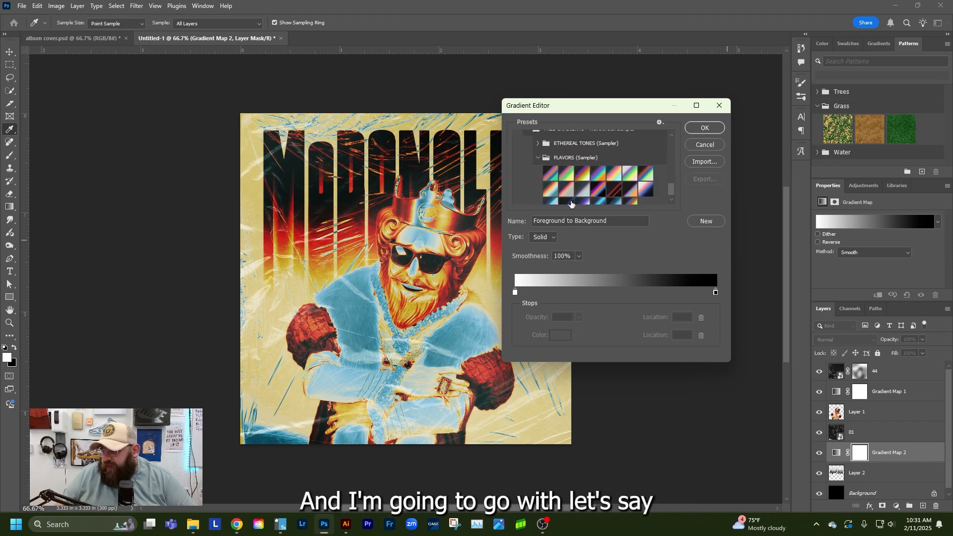
Try several FLAVORS (Sampler) gradients and apply the first one, running from black through purple, orange and blue to green
left_click(585, 174)
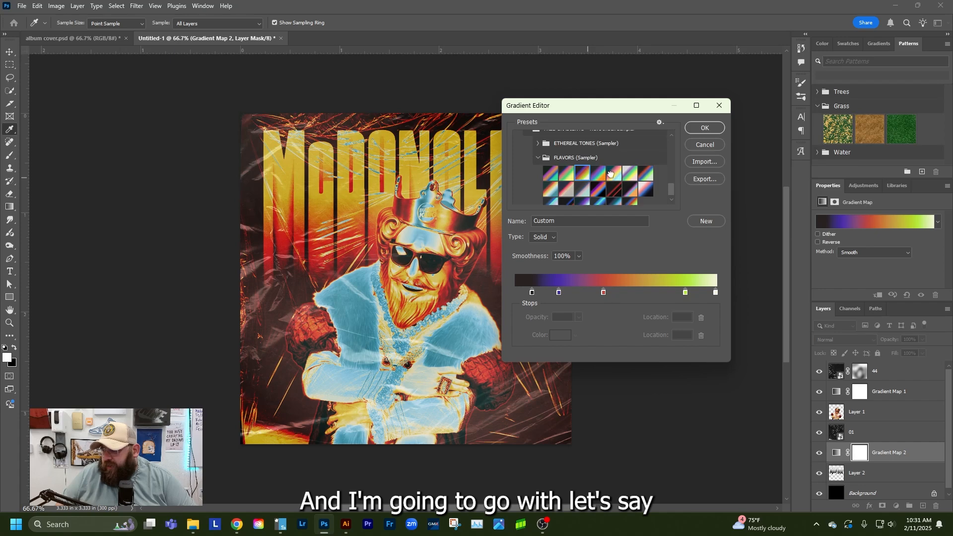
left_click(614, 174)
left_click(630, 174)
left_click(648, 173)
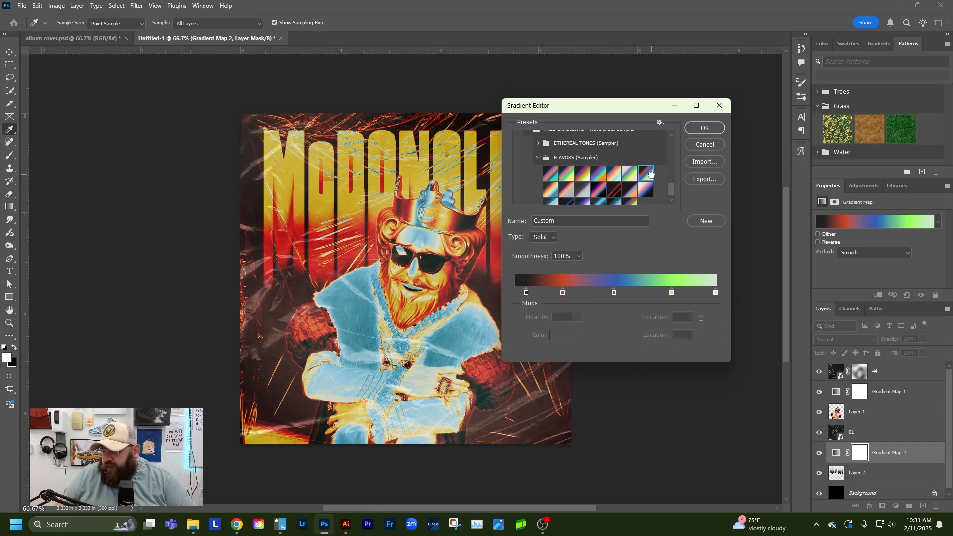
left_click(551, 174)
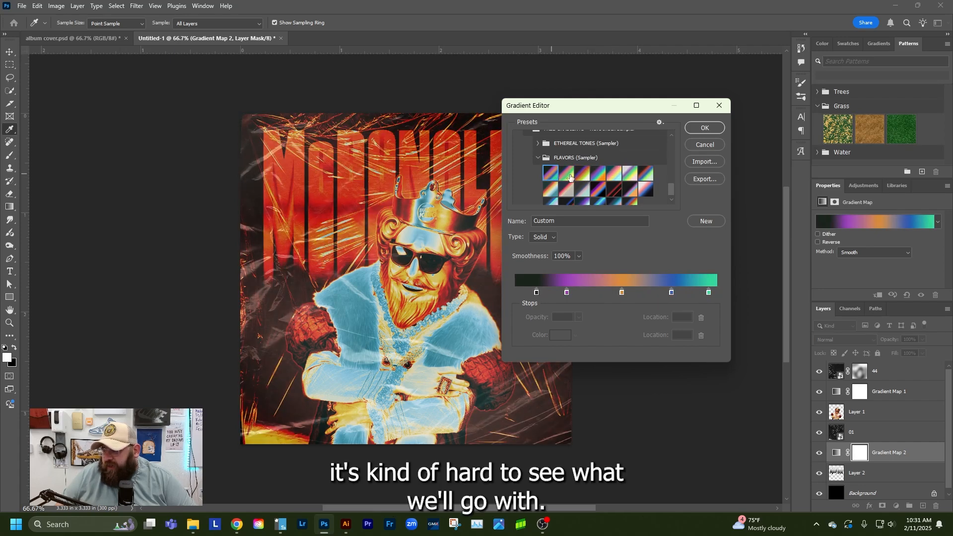
left_click(570, 177)
left_click(551, 178)
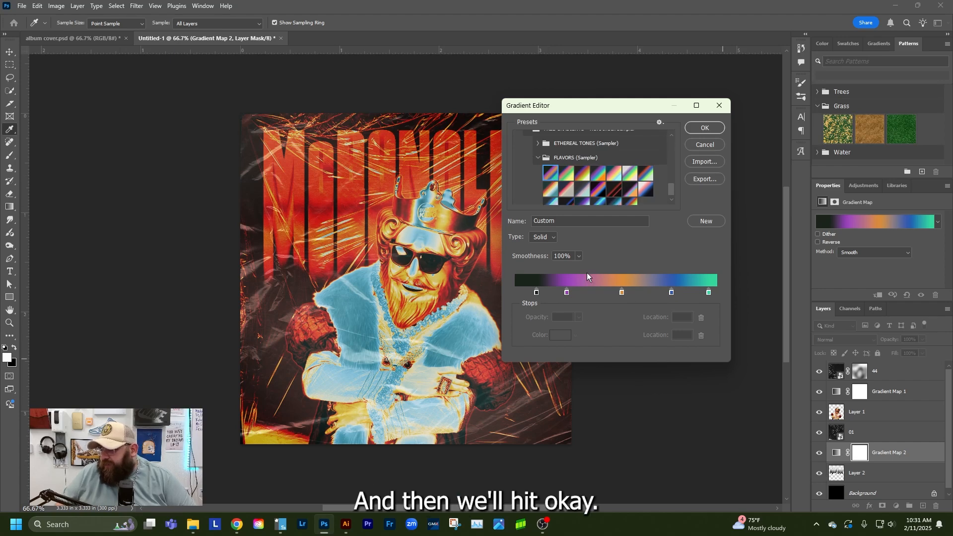
left_click(707, 130)
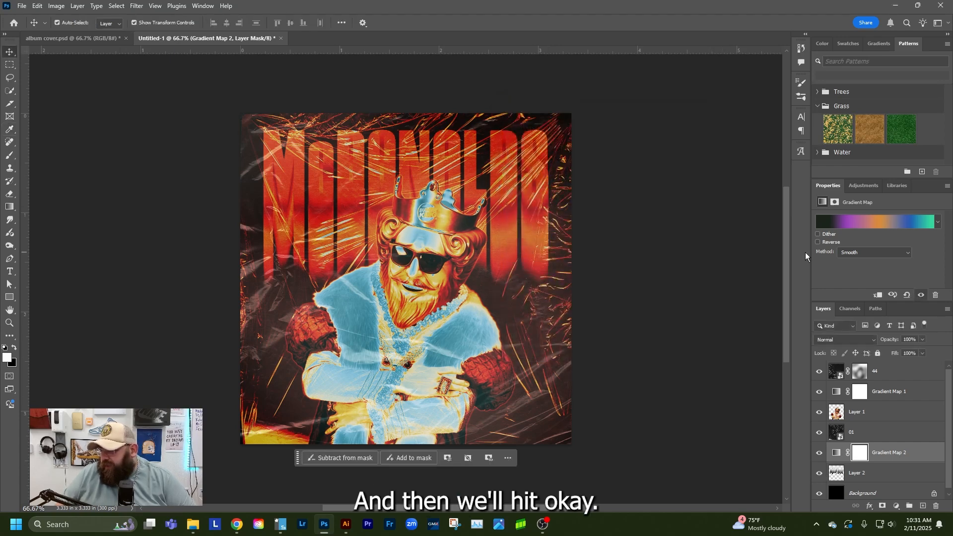
Reverse the new gradient map and clip it to the McDONALDS lettering layer
left_click(818, 242)
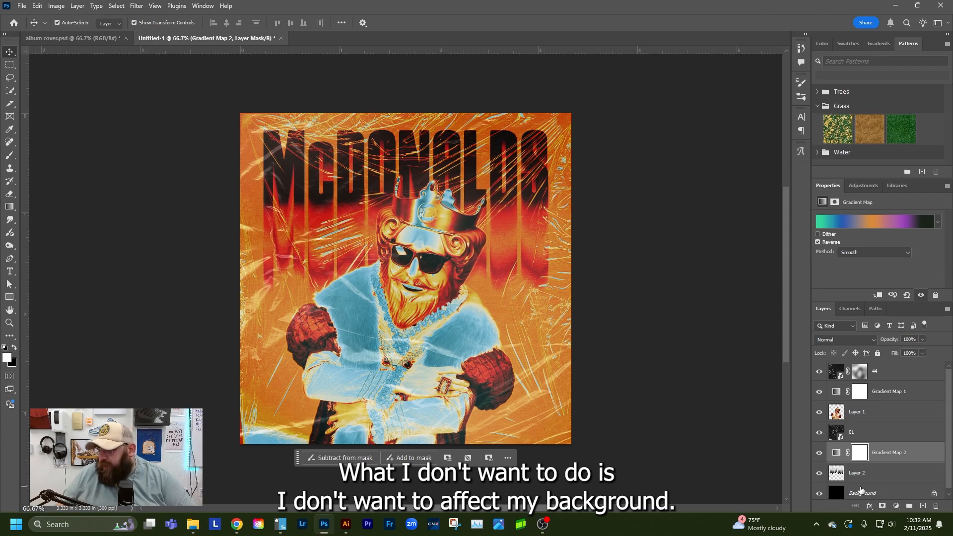
left_click(908, 471)
left_click(917, 457)
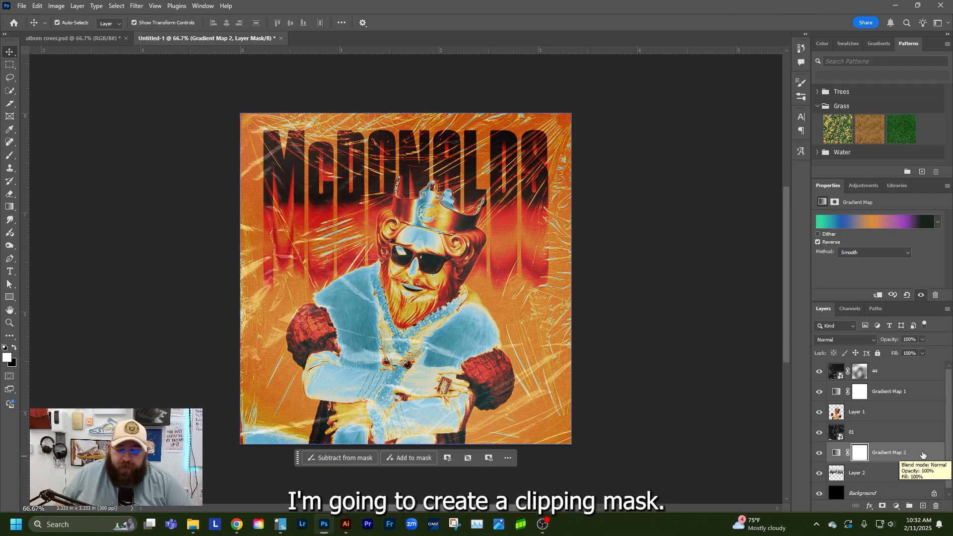
right_click(922, 452)
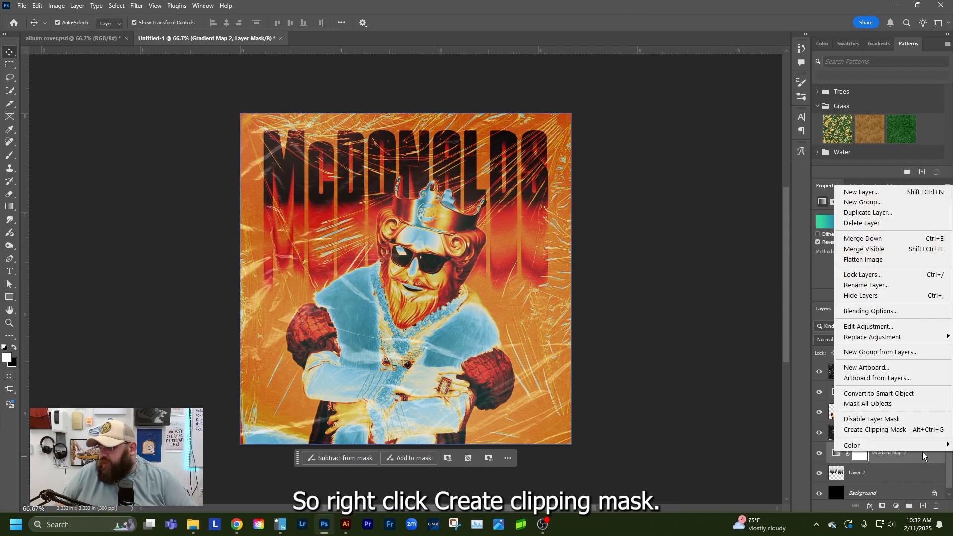
left_click(855, 430)
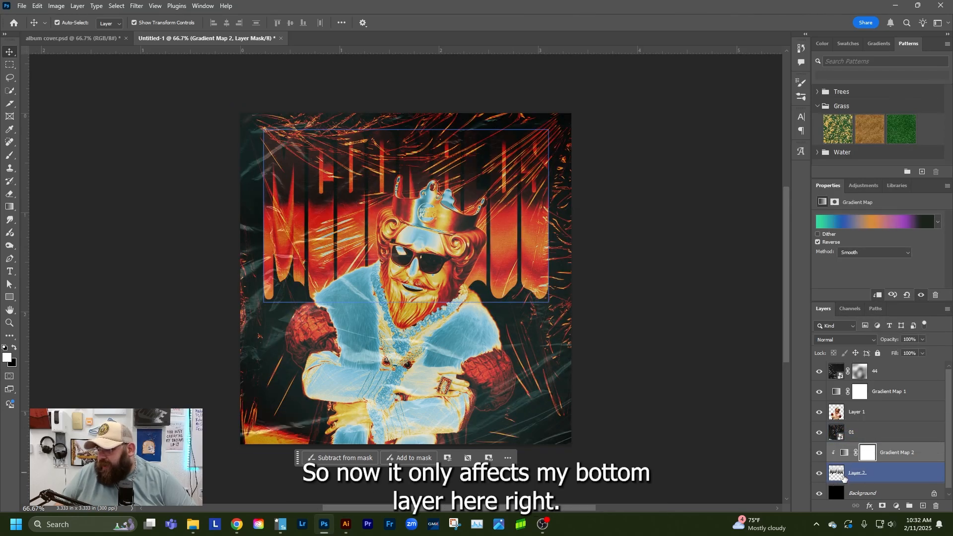
Turn off the gradient's reversal and rework its color stops, adding a white end stop and placing purple at 27%
left_click(818, 242)
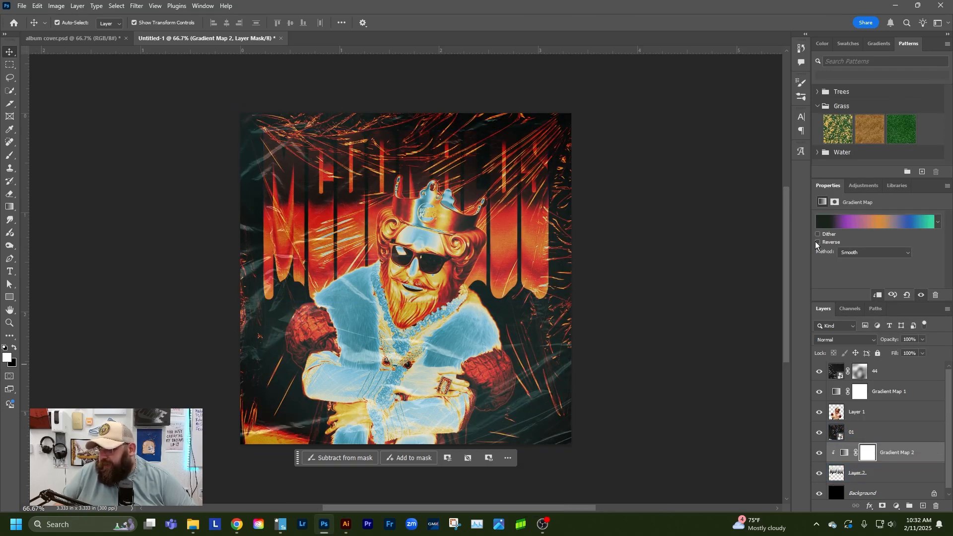
left_click(928, 223)
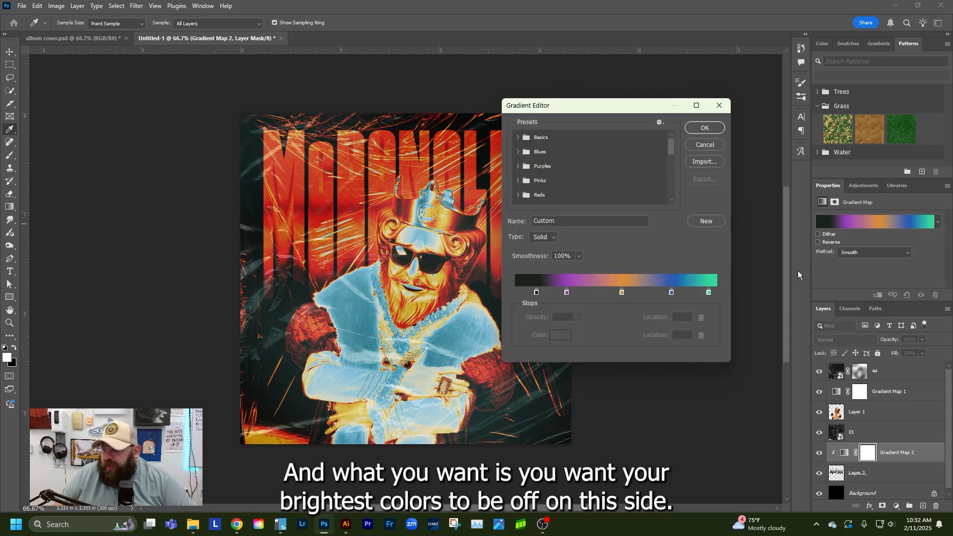
left_click(713, 292)
left_click_drag(712, 293, 570, 294)
left_click(715, 293)
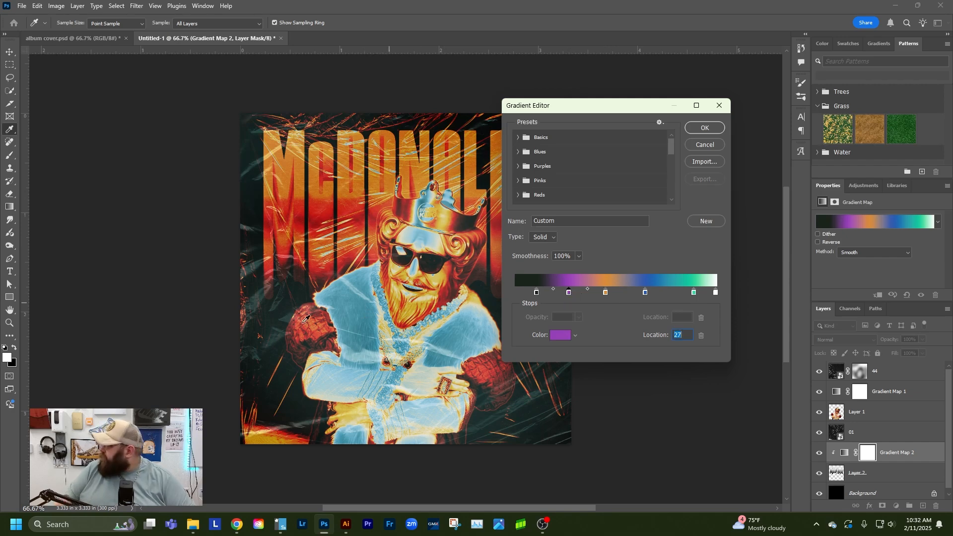
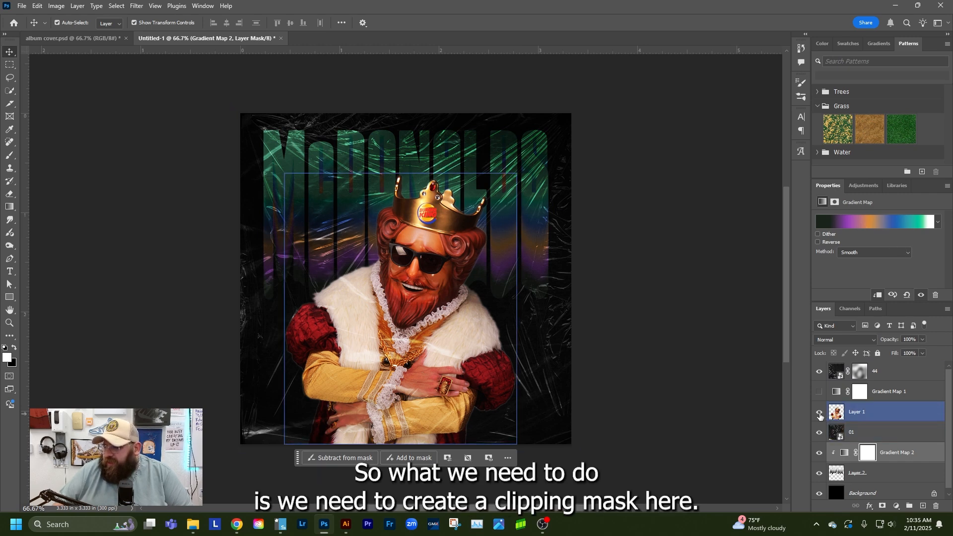
Show the Gradient Map 1 adjustment and try clipping it to the Burger King figure layer
left_click(819, 392)
right_click(910, 392)
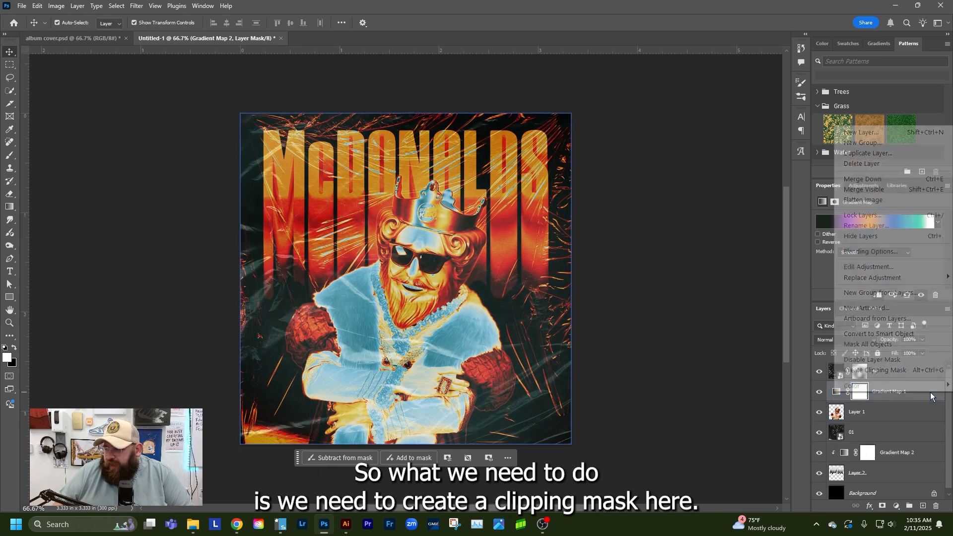
left_click(885, 370)
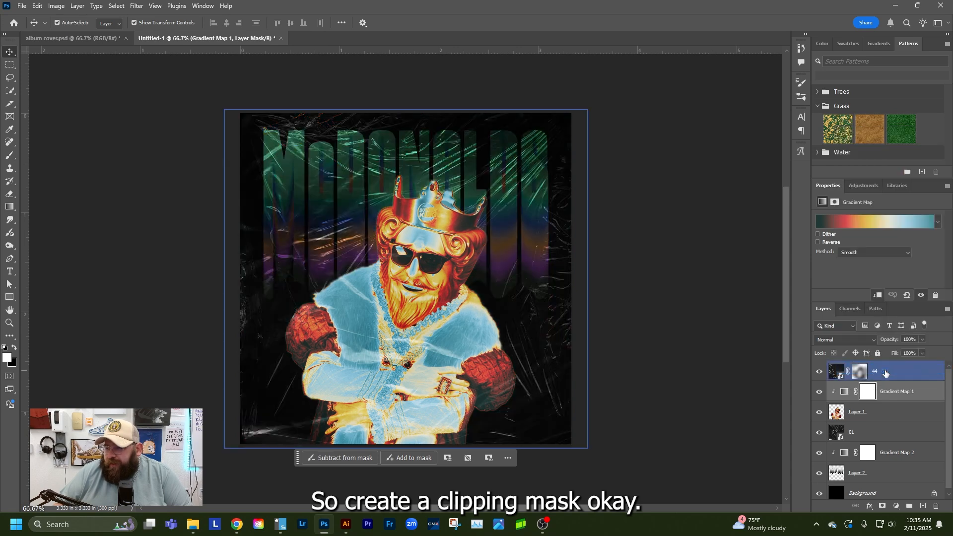
Try the Thermal gradient and several MVX FREEBIE gradients on the lettering's gradient map, including GRADIENTMAP-FREEBIE-4 and GRADIENTMAP-FREEBIE-5
left_click(847, 454)
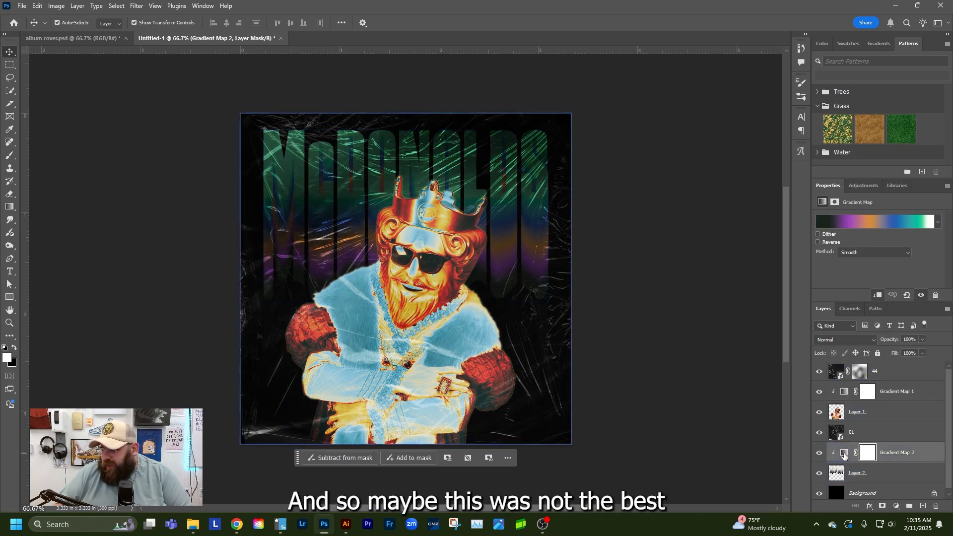
left_click(872, 222)
scroll(546, 188, "down", 3)
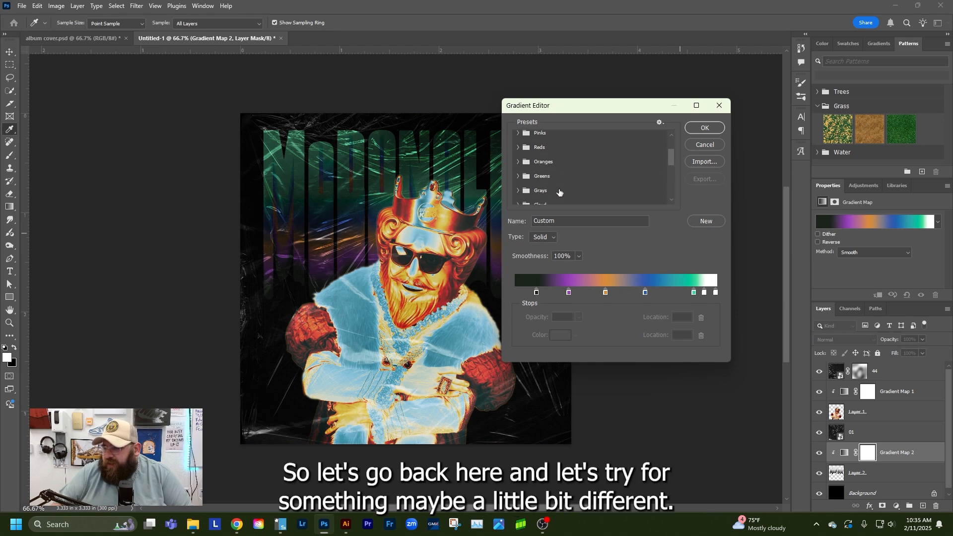
scroll(561, 192, "down", 1)
left_click(520, 169)
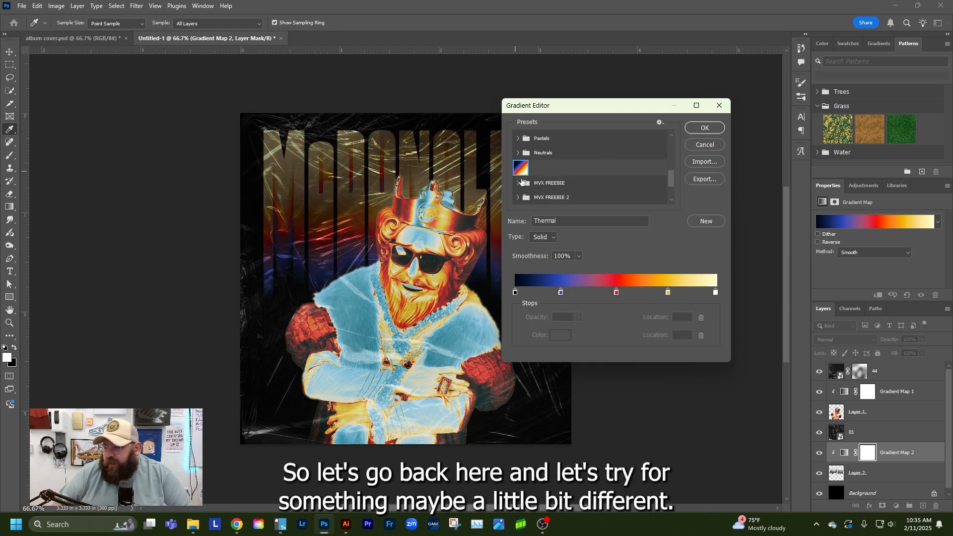
left_click(517, 183)
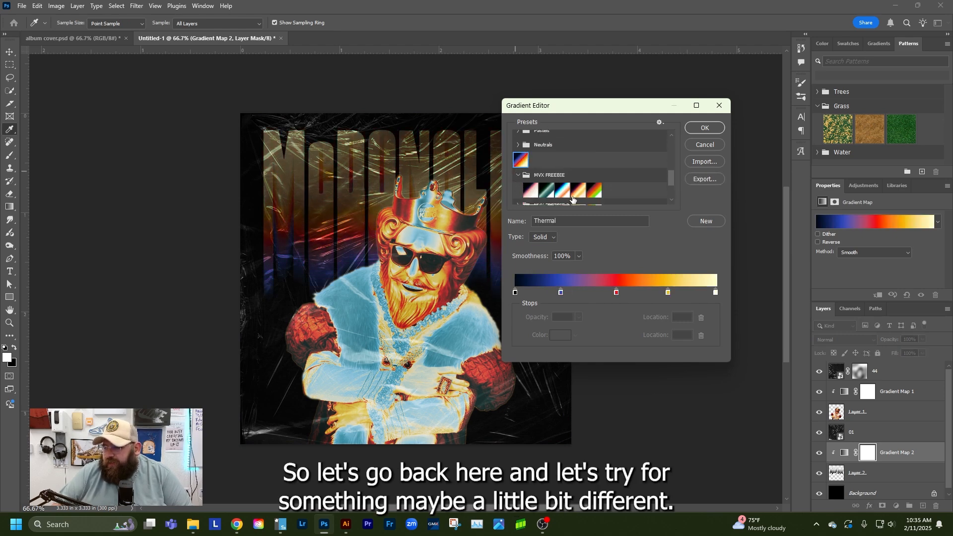
scroll(526, 179, "down", 1)
left_click(530, 174)
left_click(579, 176)
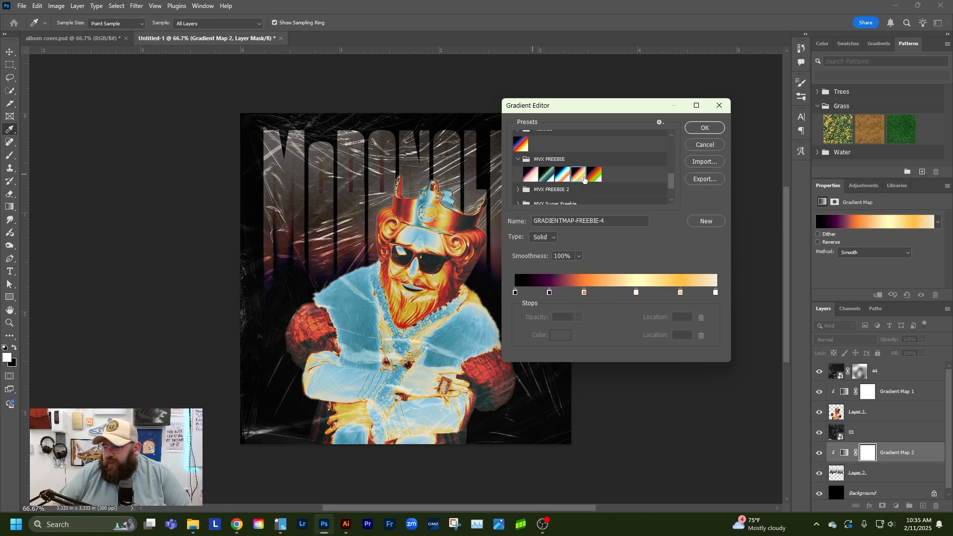
left_click(596, 176)
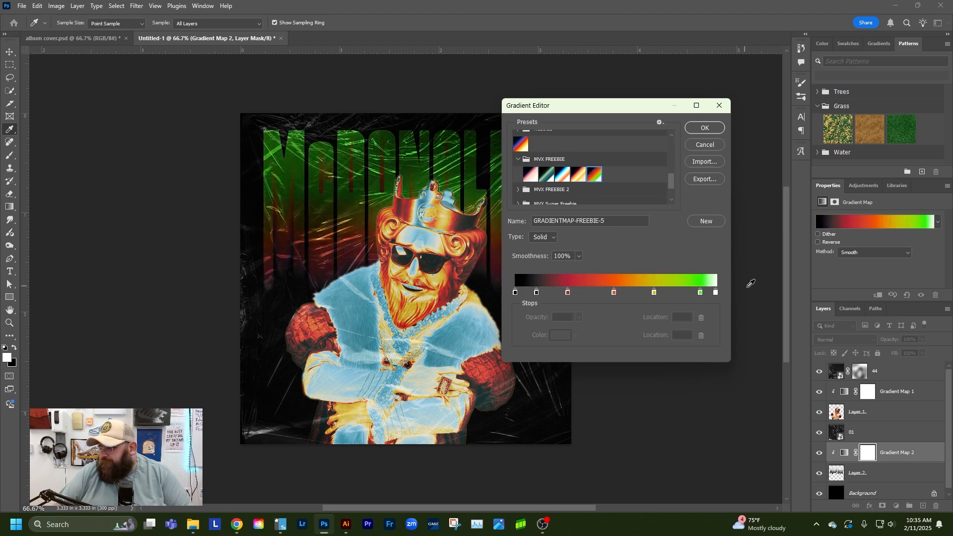
Try the MVX FREEBIE 2 gradients on the lettering, apply the third, rainbow-colored one, and reverse it
left_click(519, 187)
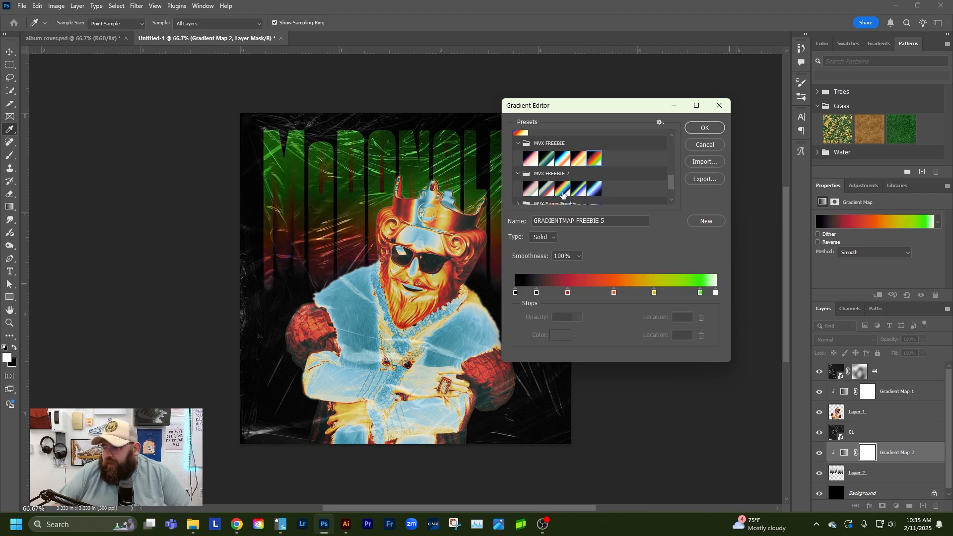
left_click(563, 190)
left_click(545, 191)
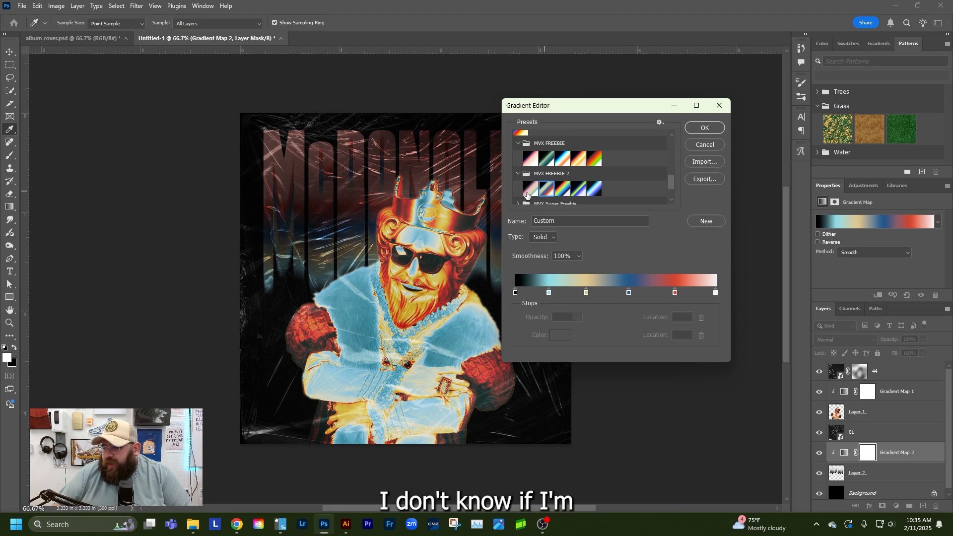
left_click(531, 190)
left_click(564, 190)
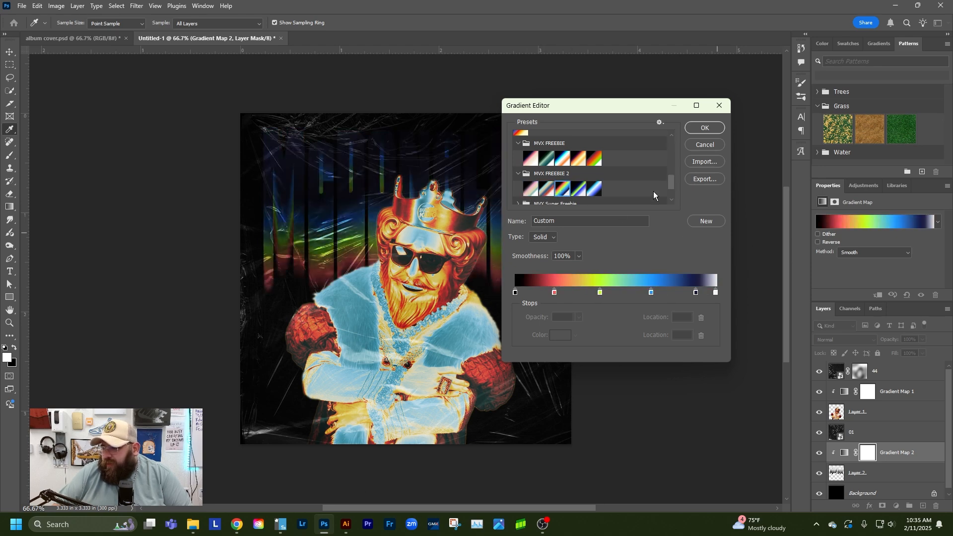
left_click(705, 128)
left_click(817, 243)
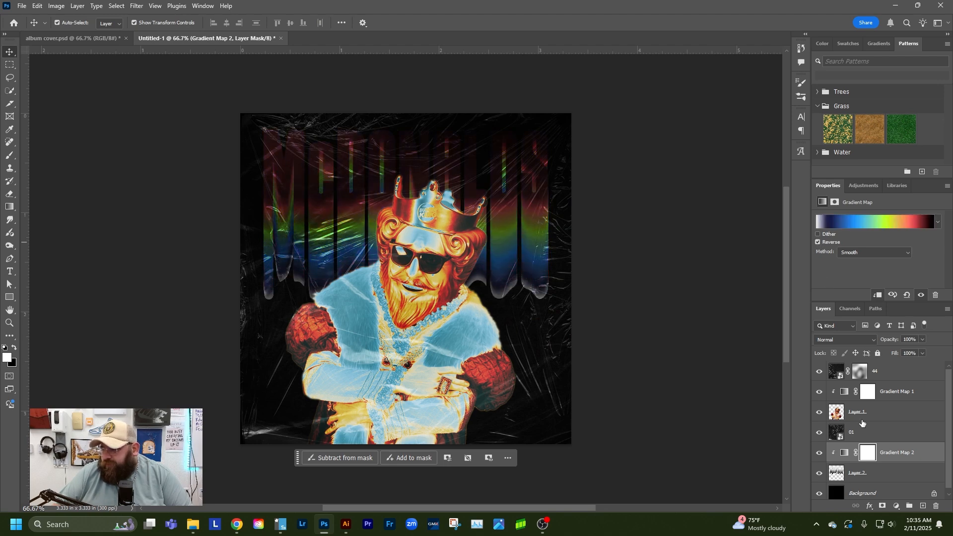
Try stacking the lettering layer above the 01 texture, with Gradient Map 2 directly over it and clipped to it
left_click(893, 475)
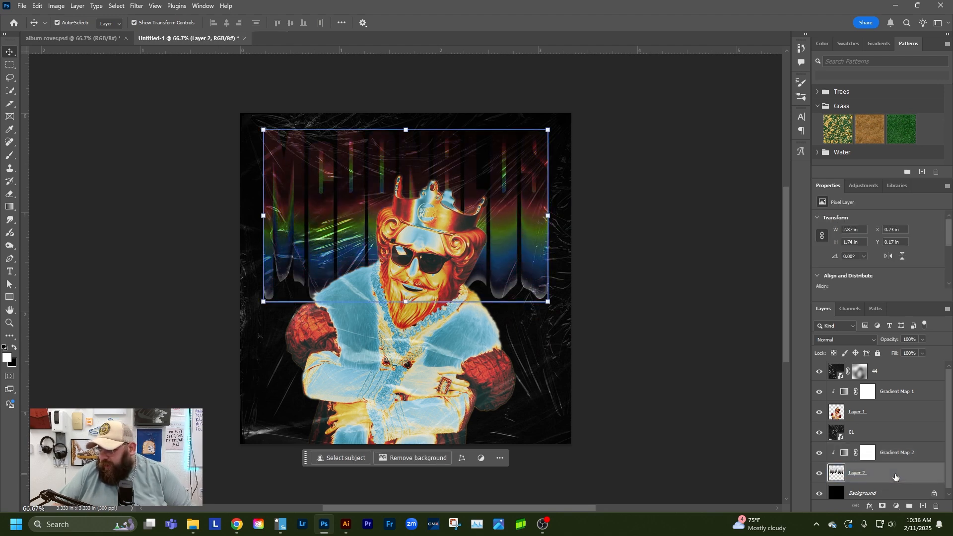
key("ctrl+bracketright")
key("ctrl+bracketright")
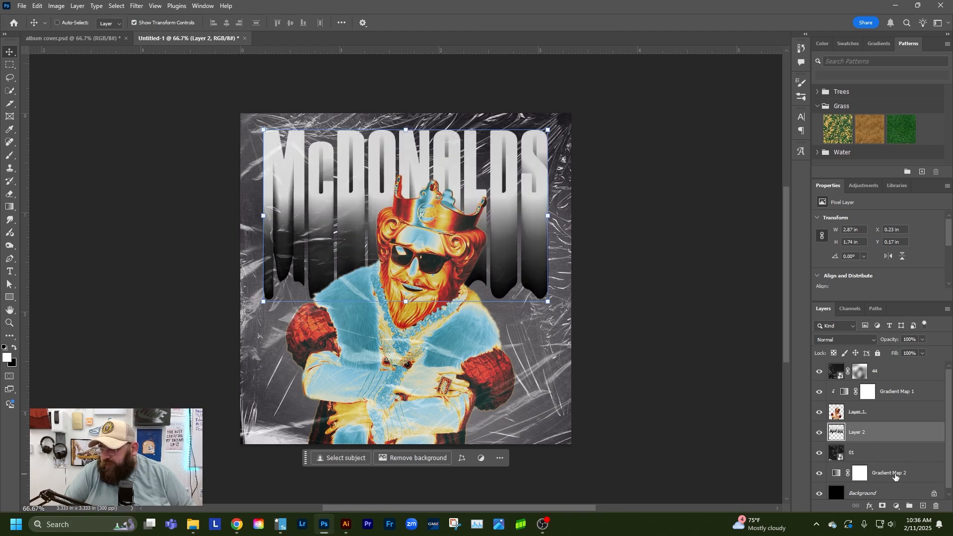
left_click_drag(896, 477, 897, 432)
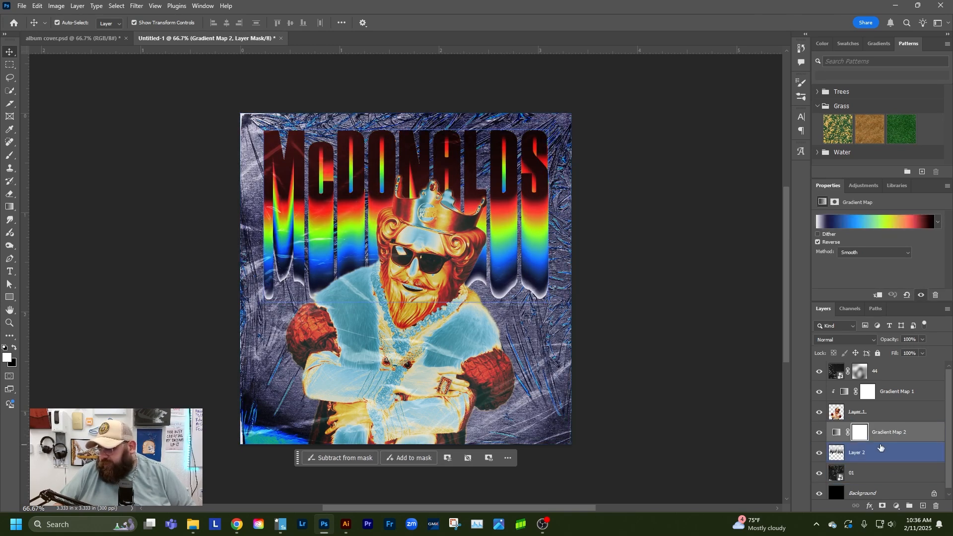
right_click(923, 435)
left_click(875, 409)
left_click(854, 416)
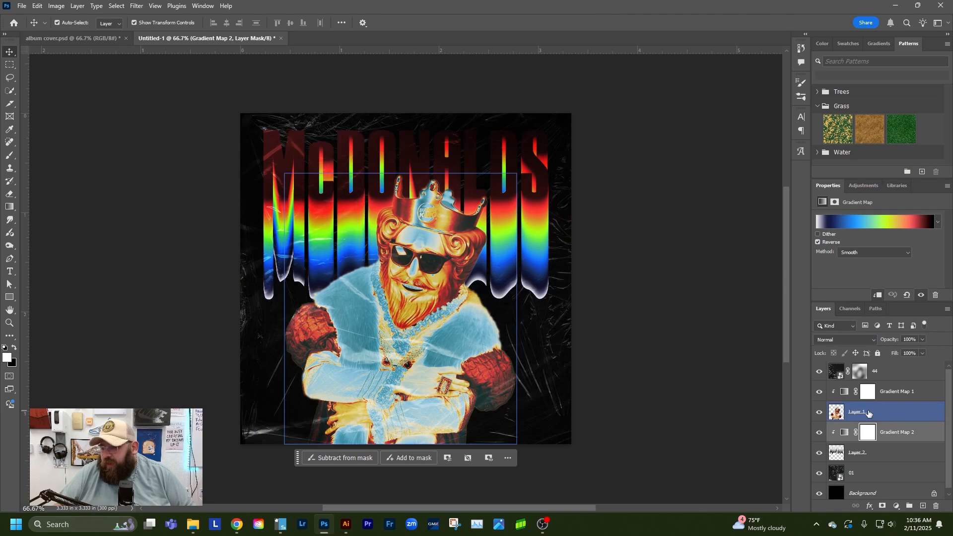
Compare the lettering with and without Gradient Map 2 by toggling the adjustment's visibility
left_click(830, 394)
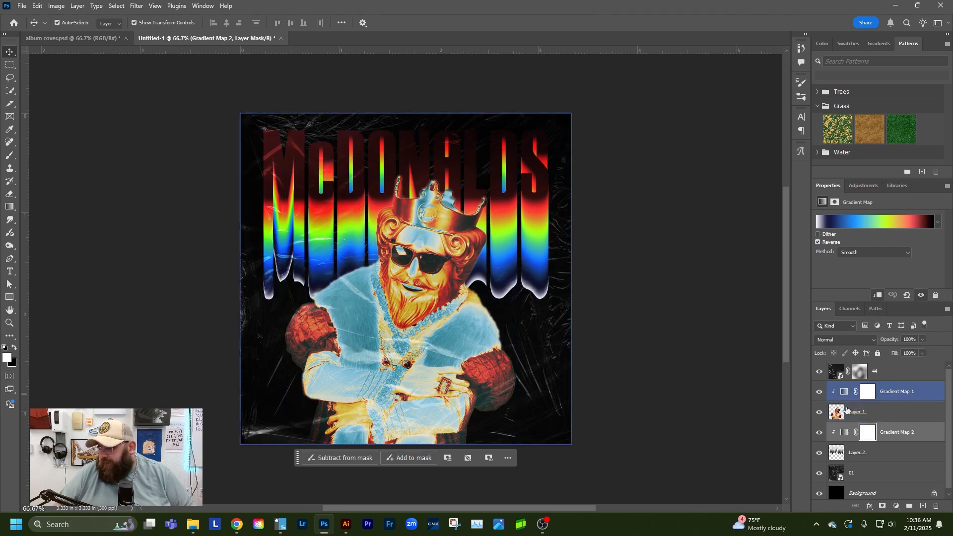
left_click(822, 436)
left_click(820, 436)
left_click(819, 435)
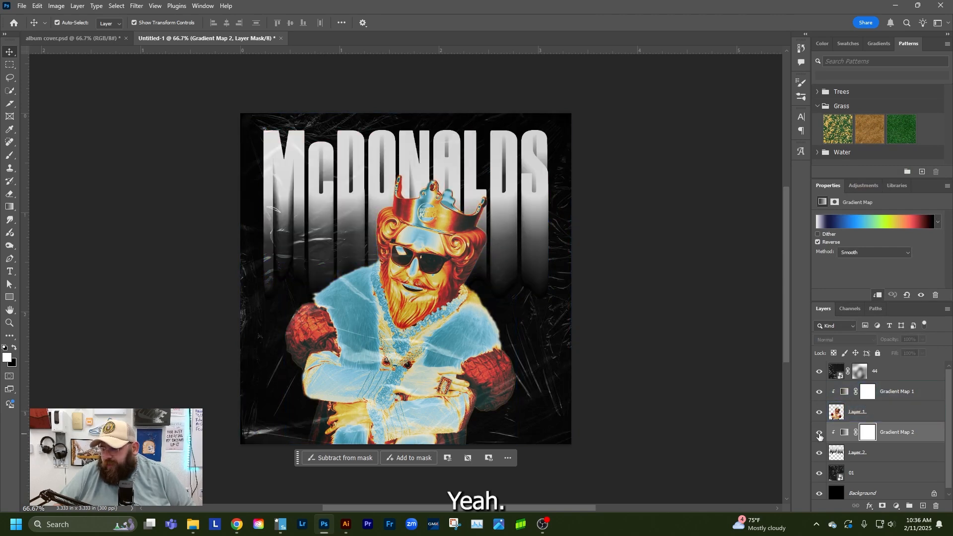
Undo the clipping, layer order and preset changes back to the custom purple-to-green lettering gradient, leaving Gradient Map 1 visible and unclipped
key("ctrl+z")
key("ctrl+z")
key("ctrl+z")
key("ctrl+z")
key("ctrl+z")
key("ctrl+z")
key("ctrl+z")
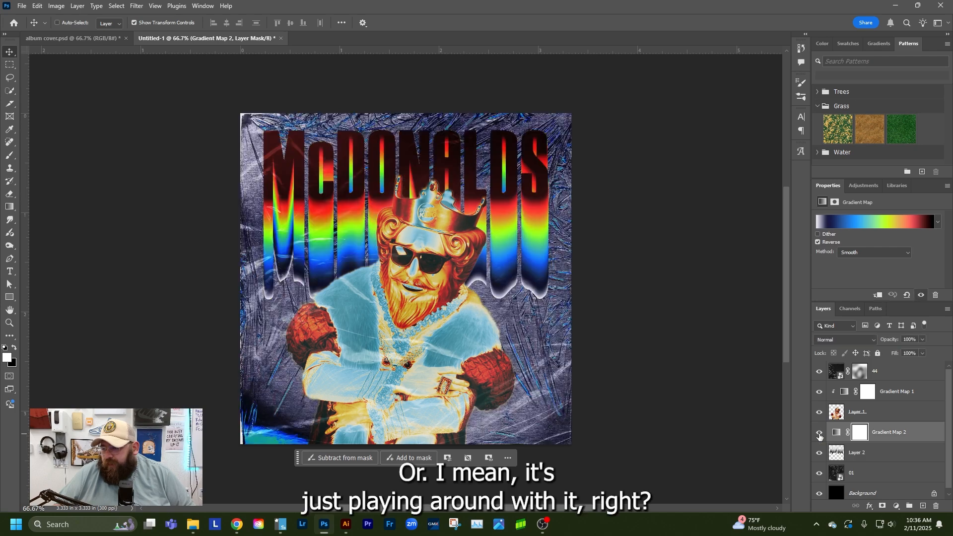
key("ctrl+z")
key("ctrl+z")
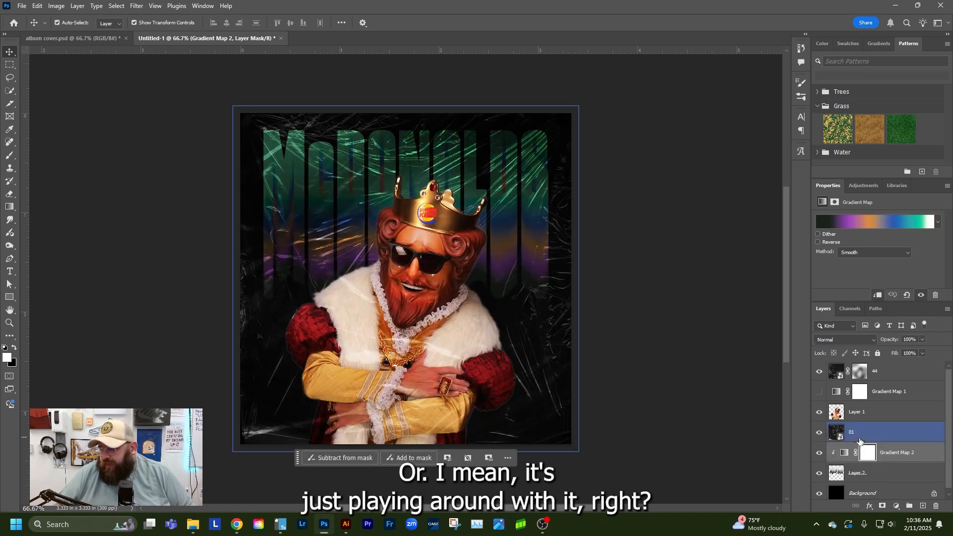
key("ctrl+z")
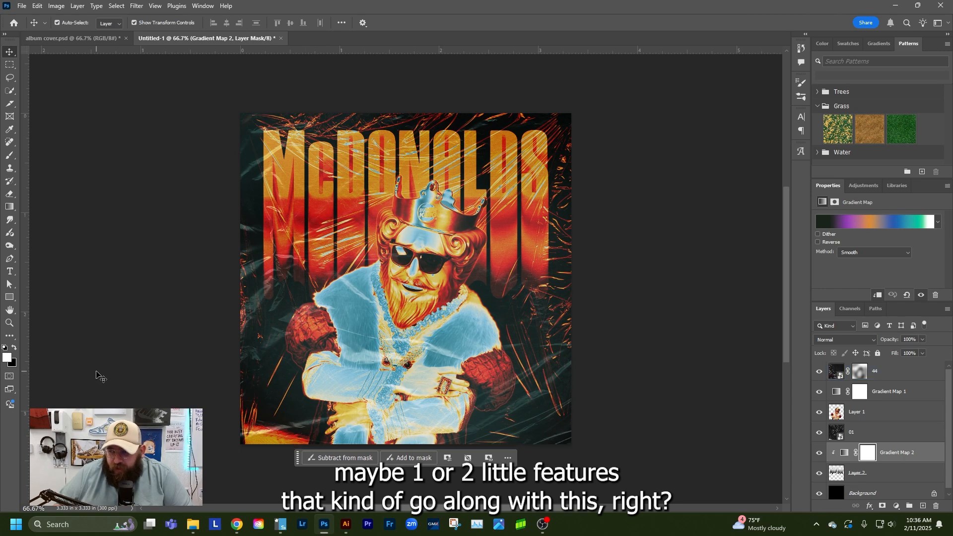
Bring the Cactus_Plant_Flea_Market smiley image from Chrome into the cover document and scale it to about 10.66%
mouse_move(236, 523)
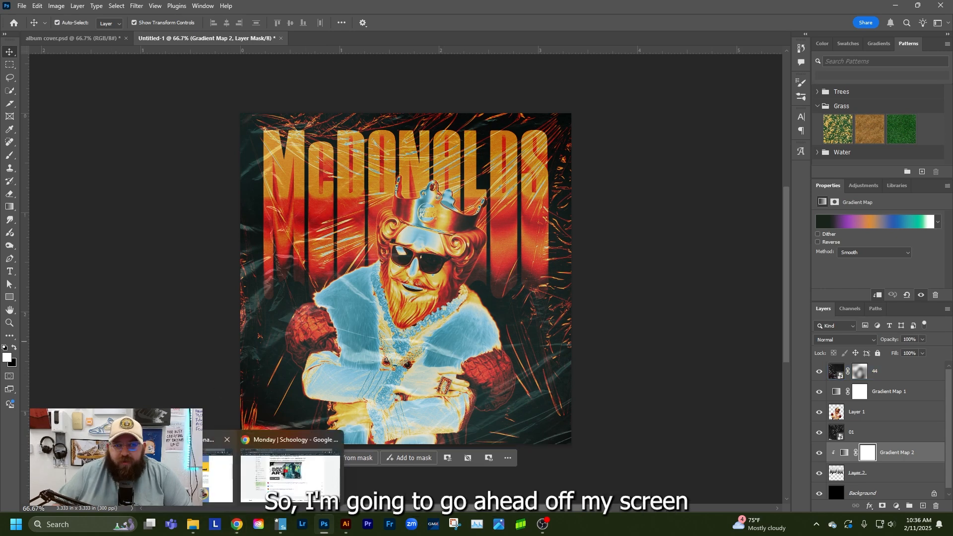
left_click(236, 524)
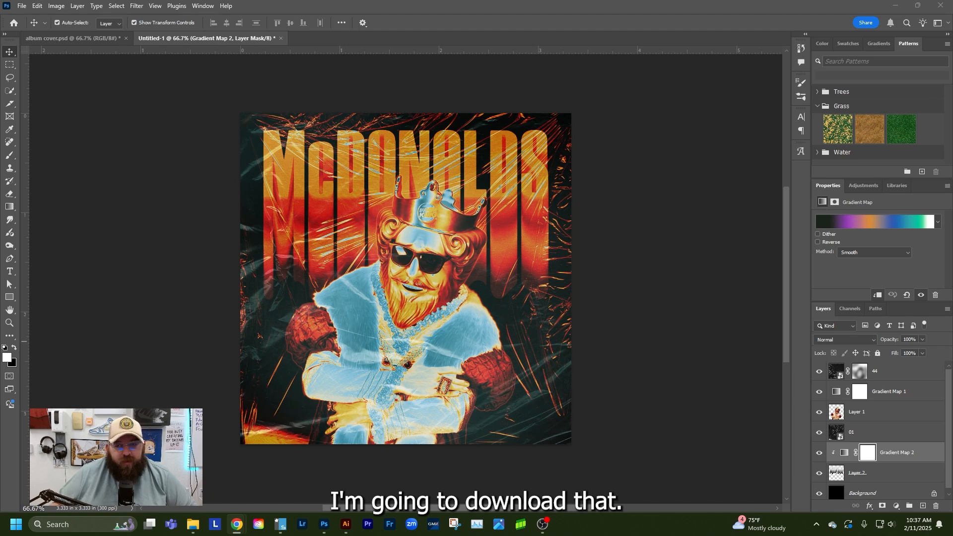
left_click_drag(366, 221, 293, 270)
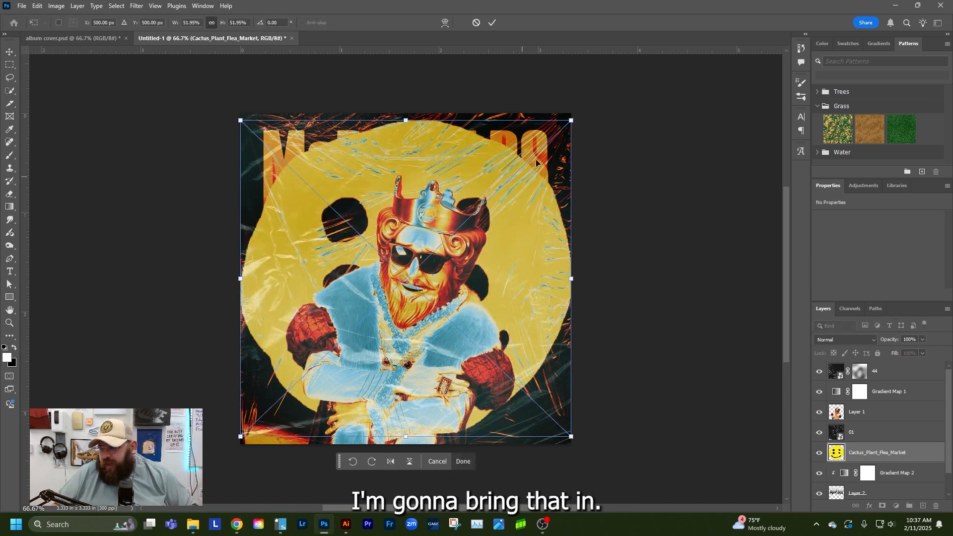
left_click_drag(574, 122, 422, 227)
key("Return")
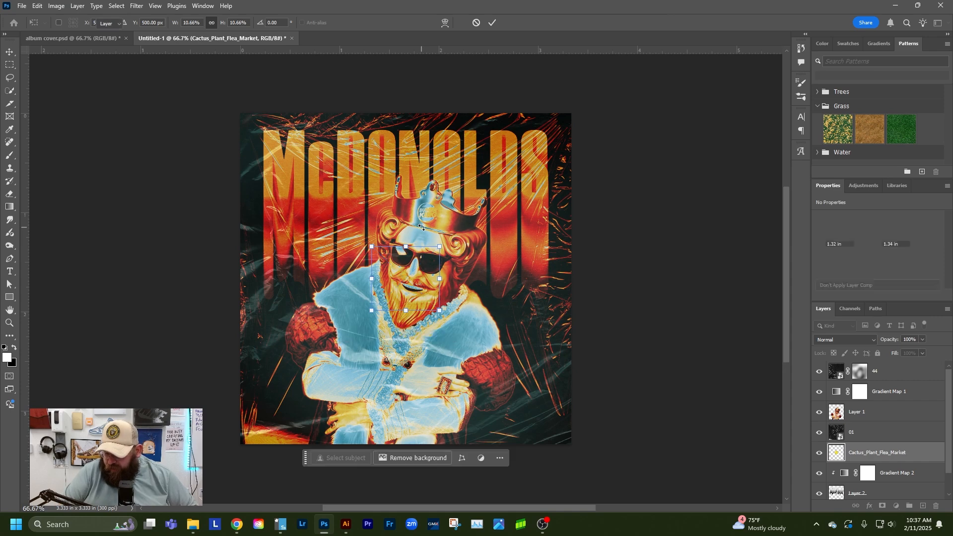
Raise the smiley layer to the top of the layer stack, above the 44 texture
key("ctrl+bracketright")
key("ctrl+bracketright")
key("ctrl+bracketright")
left_click_drag(422, 227, 505, 382)
key("ctrl+z")
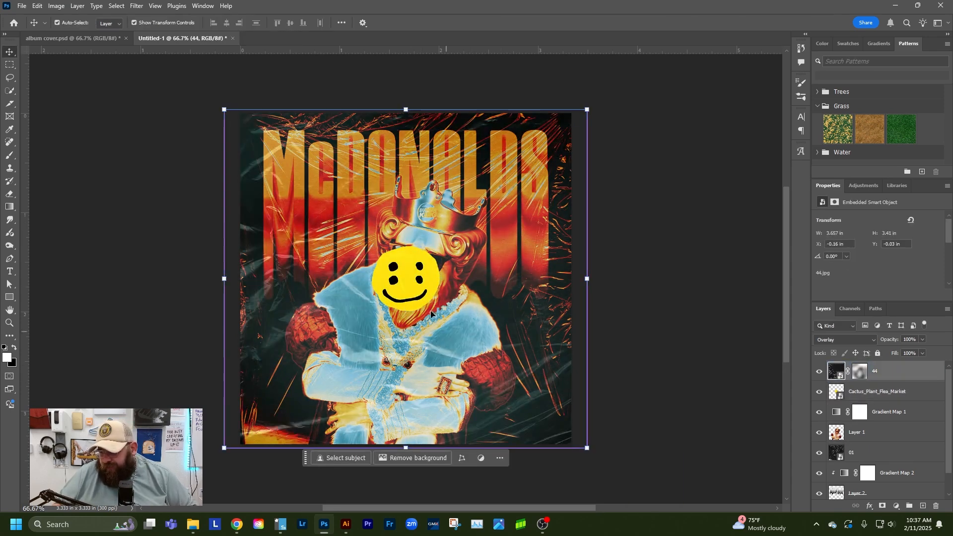
left_click(871, 390)
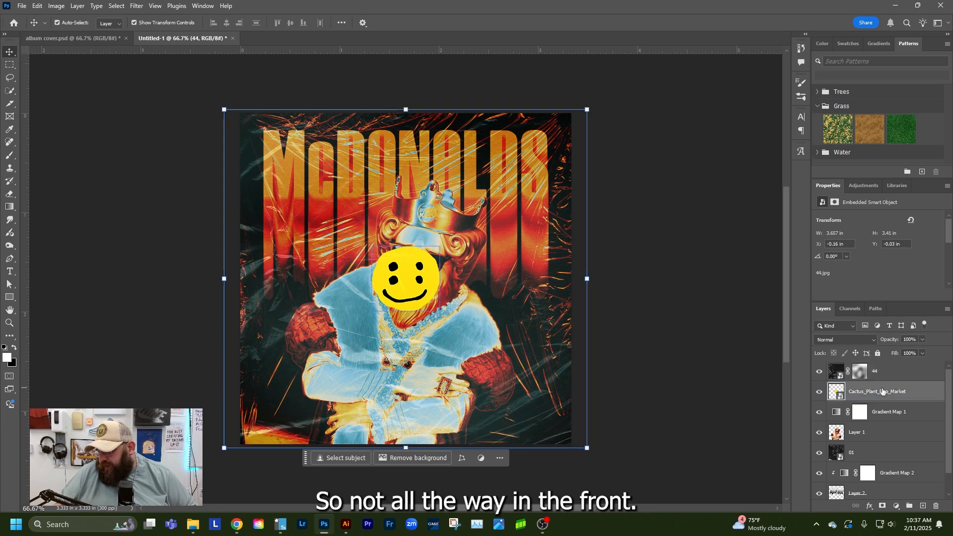
key("ctrl+bracketright")
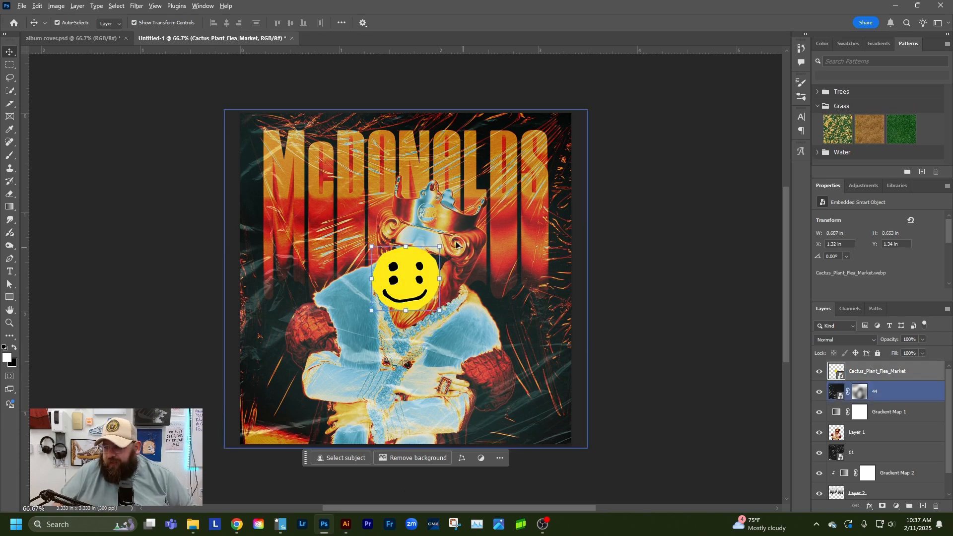
Scale the smiley to about 7.39% in the cover's lower-right corner and stack it between Gradient Map 1 and the 44 texture
left_click_drag(440, 247, 538, 413)
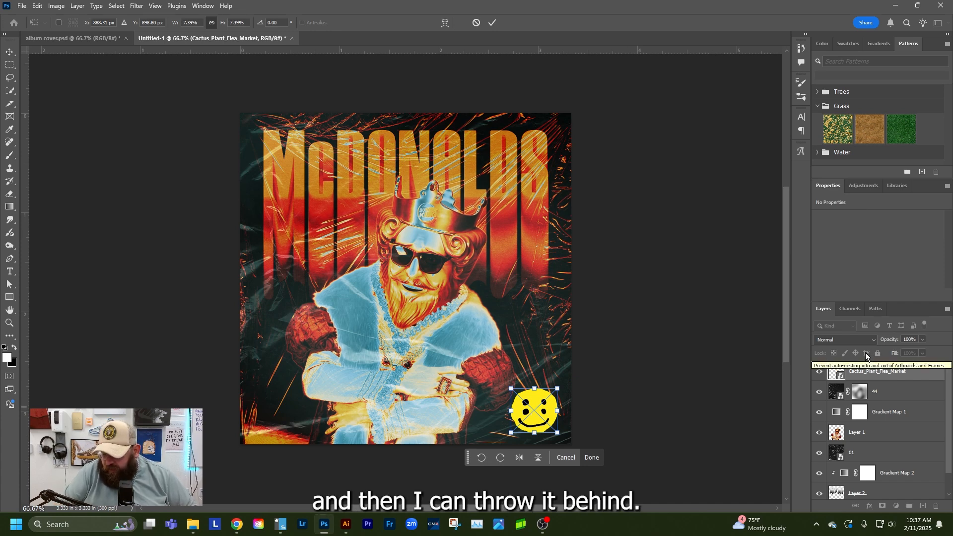
key("Return")
key("ctrl+bracketleft")
key("ctrl+bracketleft")
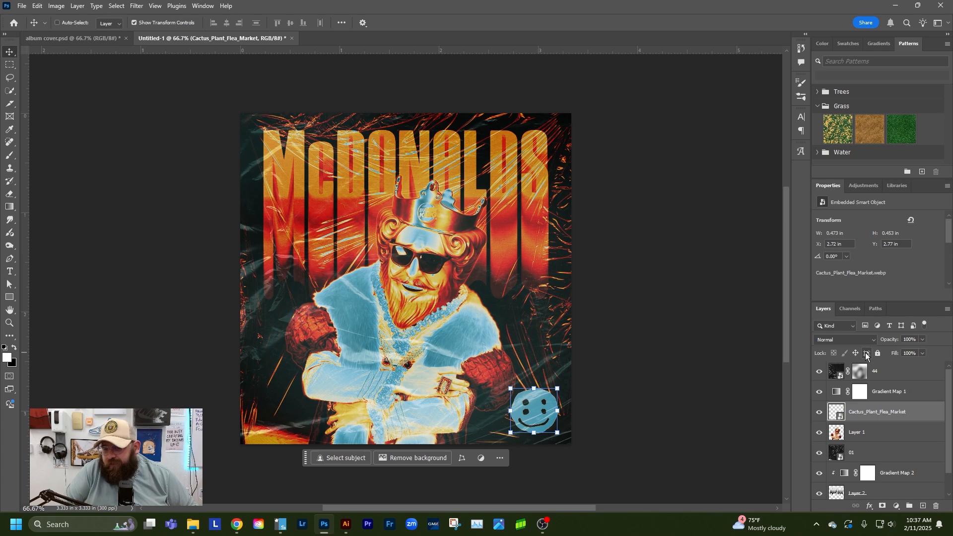
key("ctrl+bracketright")
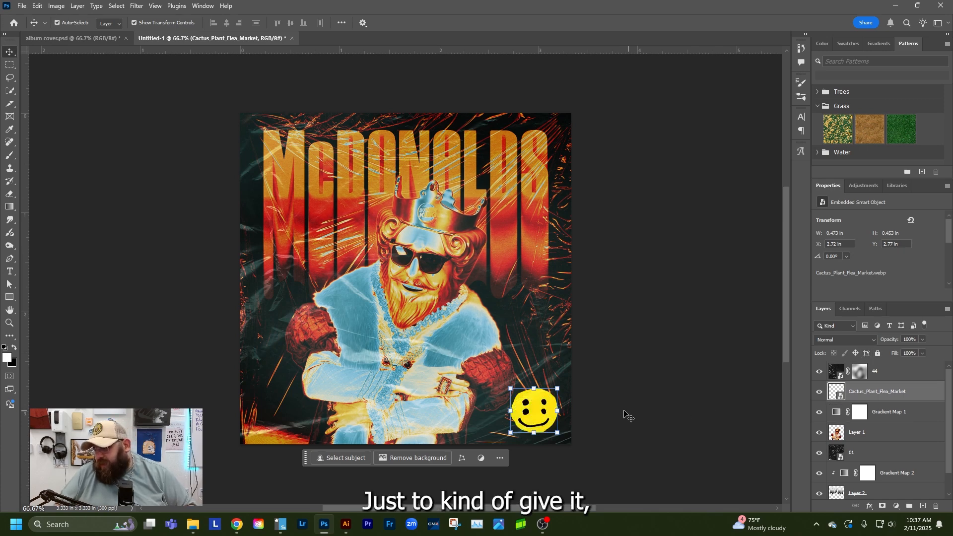
Lower the smiley layer's opacity to about 61% and deselect the layer
left_click(921, 341)
left_click_drag(903, 350, 901, 350)
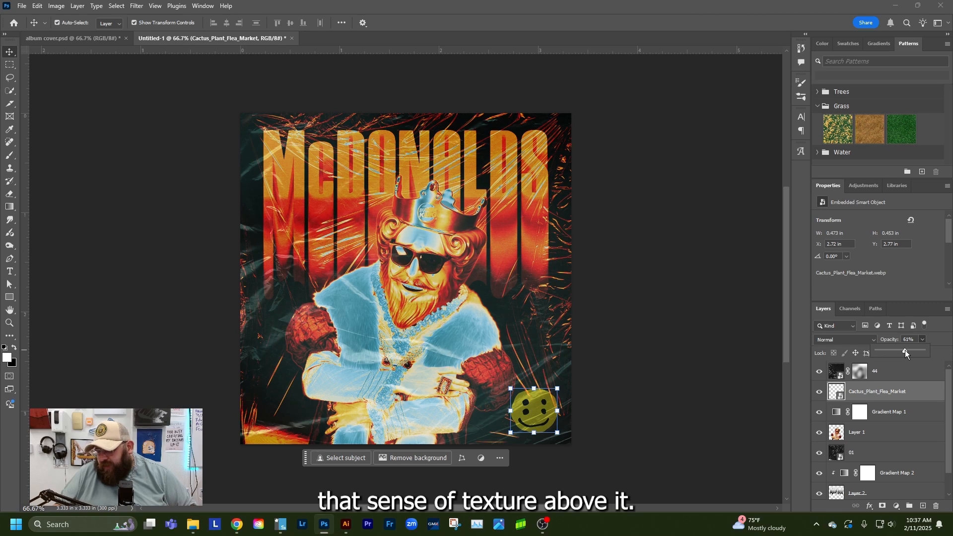
left_click(102, 254)
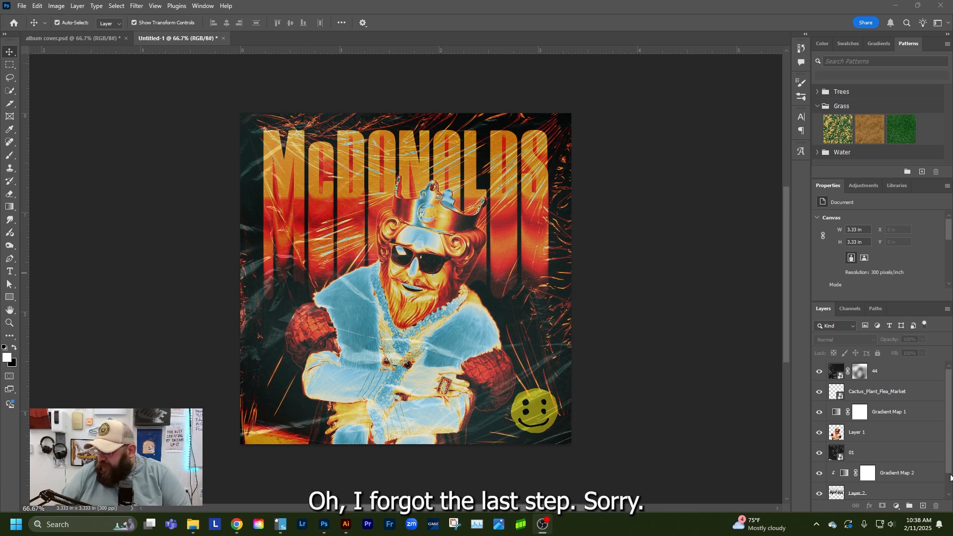
Open the McDONALDS lettering on Layer 2 in Liquify and pull the lower ends of the final S, D and L down into drips
left_click(872, 494)
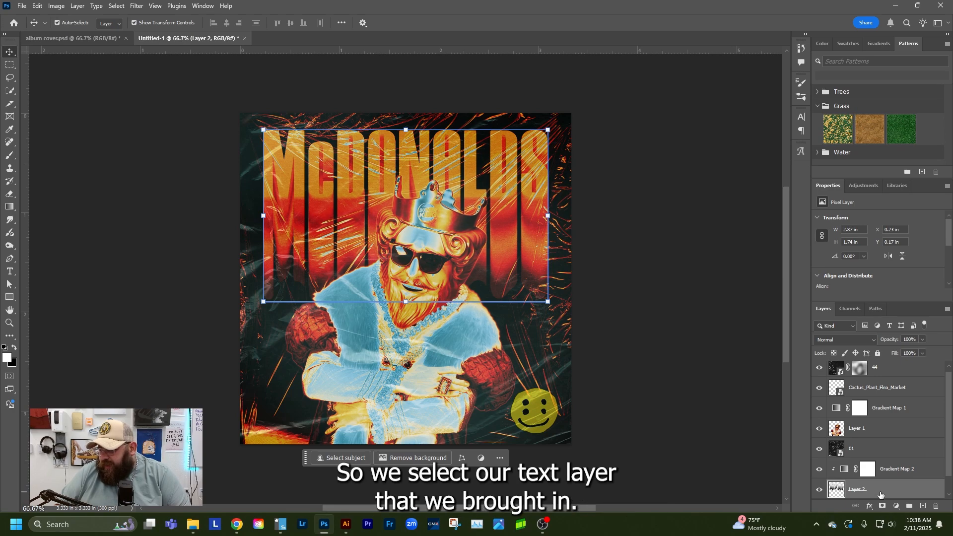
left_click(136, 6)
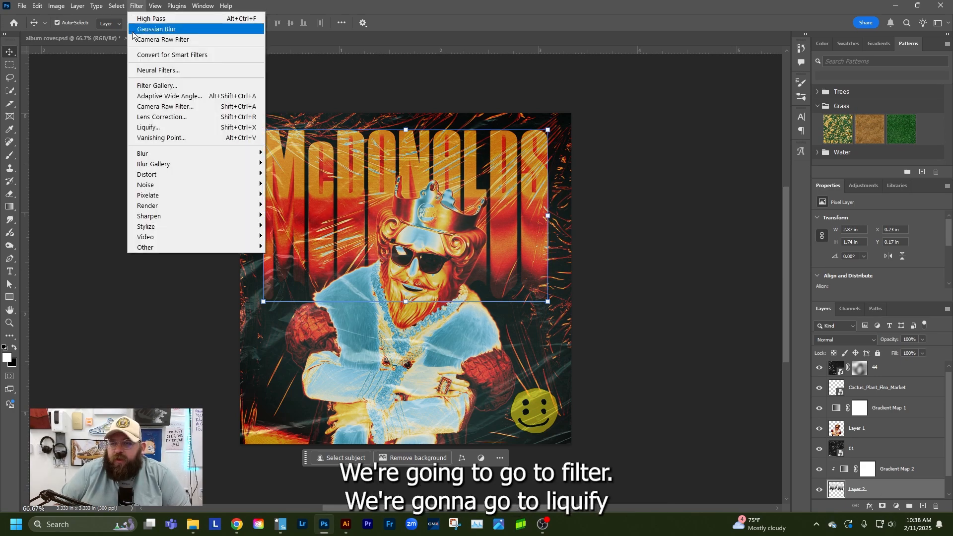
left_click(154, 127)
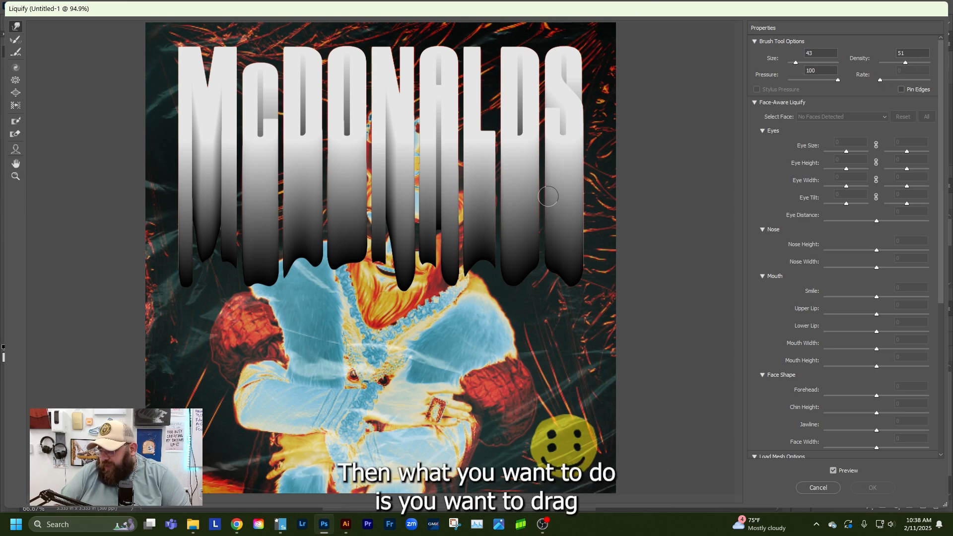
left_click_drag(553, 241, 545, 322)
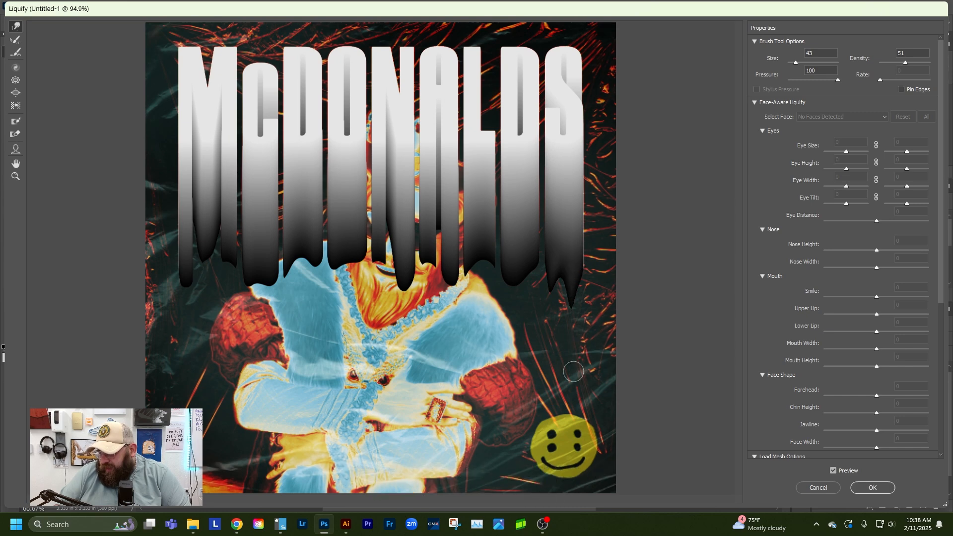
left_click_drag(573, 280, 573, 364)
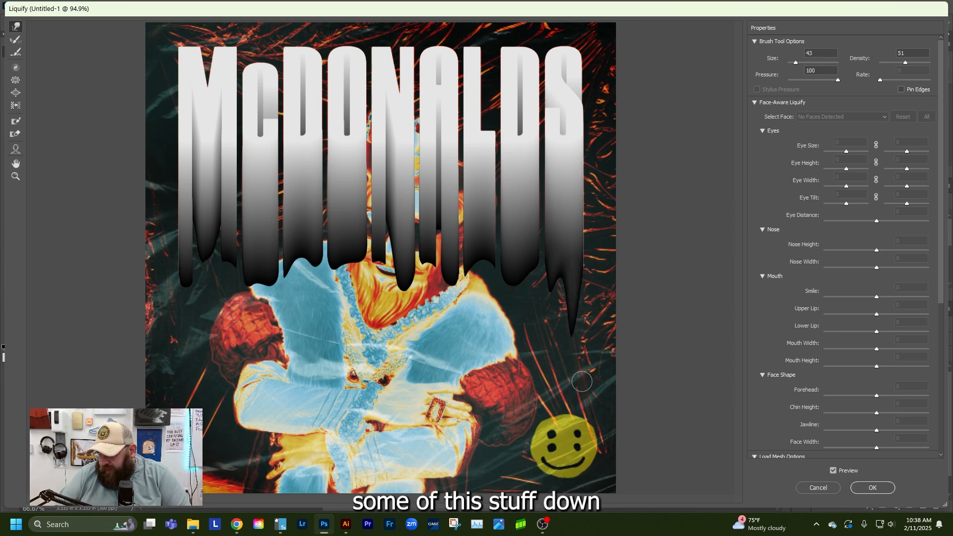
mouse_move(523, 264)
left_mouse_down()
mouse_move(525, 385)
mouse_move(523, 263)
mouse_move(520, 316)
left_mouse_up()
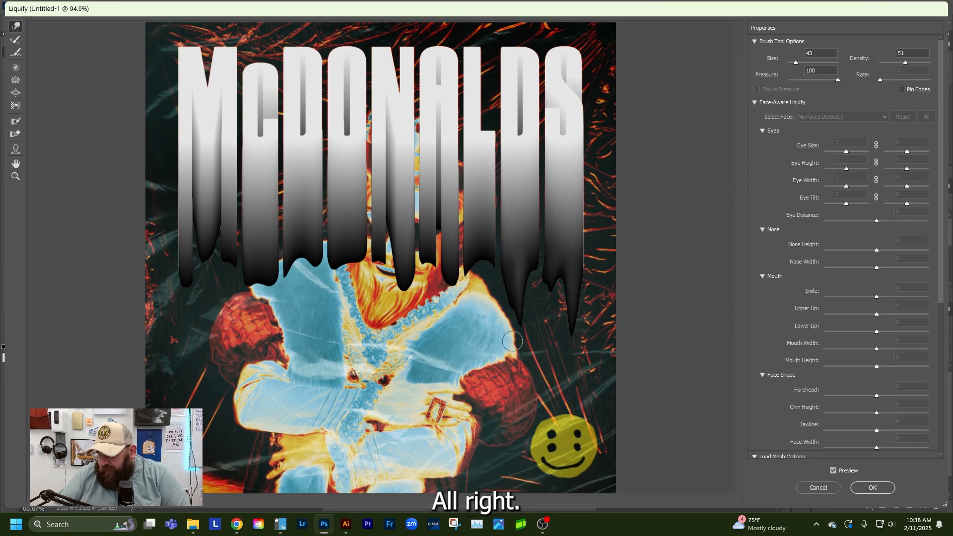
left_click_drag(465, 274, 467, 300)
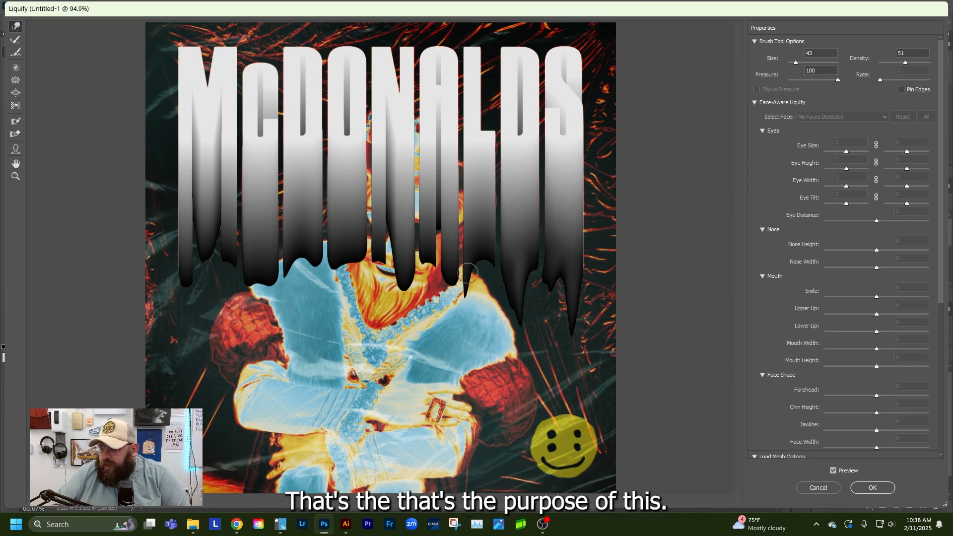
Pull the lower ends of the left legs of the A and N down into long, pointed drips with Forward Warp
left_click_drag(426, 249, 421, 317)
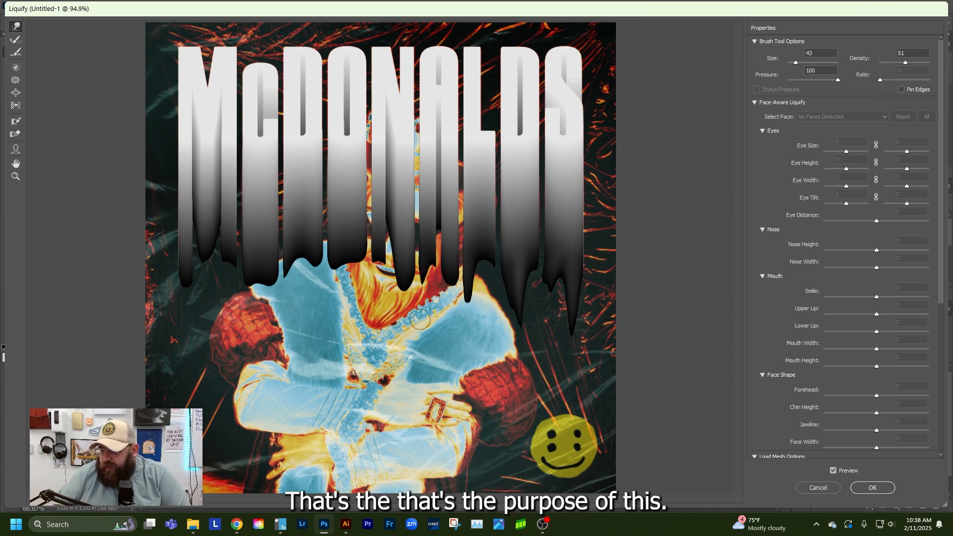
left_click_drag(429, 259, 430, 338)
left_click_drag(431, 262, 433, 348)
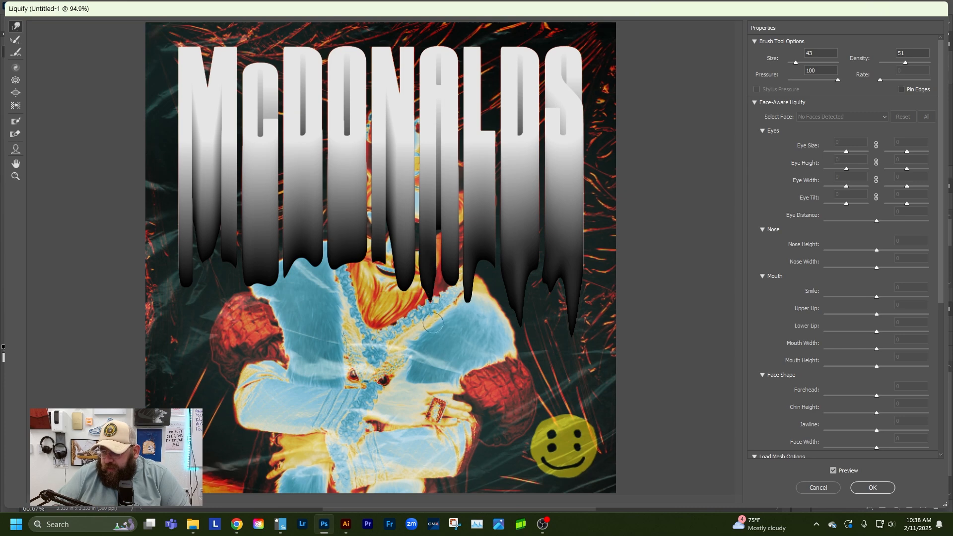
left_click_drag(428, 280, 427, 346)
left_click_drag(428, 288, 427, 356)
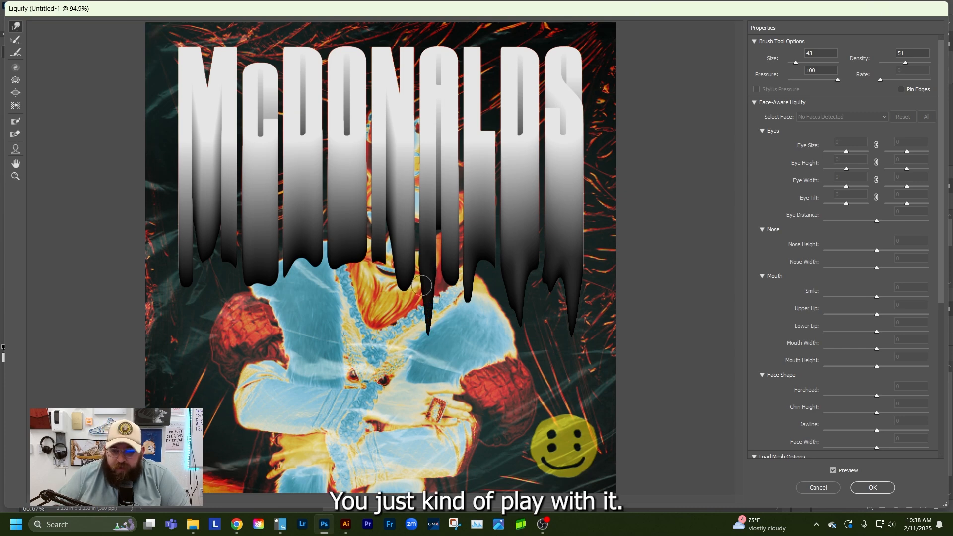
mouse_move(376, 249)
left_mouse_down()
mouse_move(376, 299)
mouse_move(386, 302)
left_mouse_up()
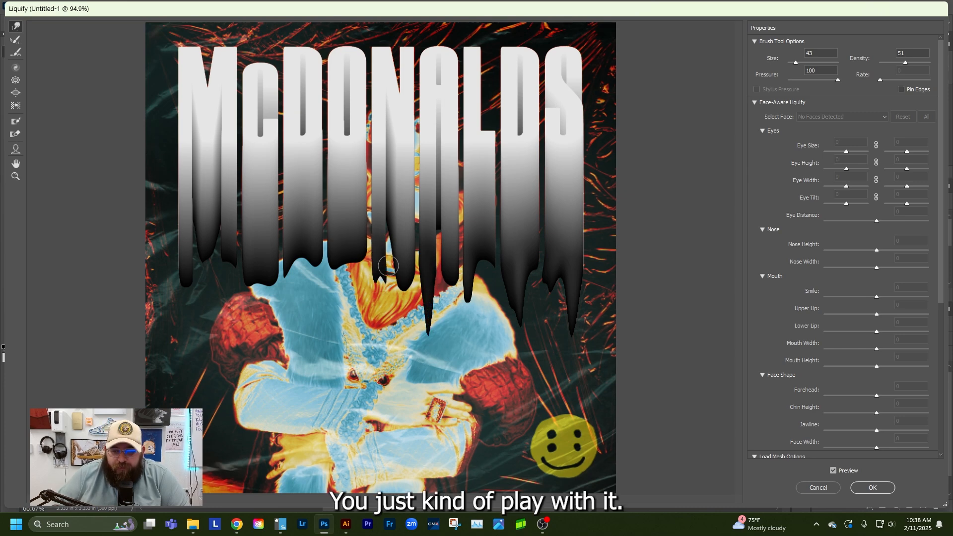
left_click_drag(388, 265, 375, 324)
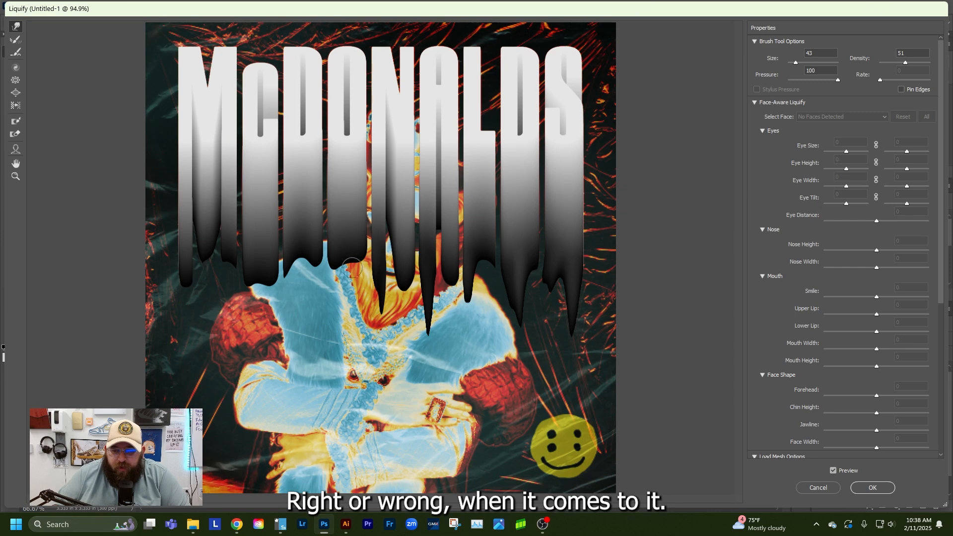
Warp the lower ends of the O, first D, c and M down into uneven pointed drips
left_click_drag(343, 244, 334, 314)
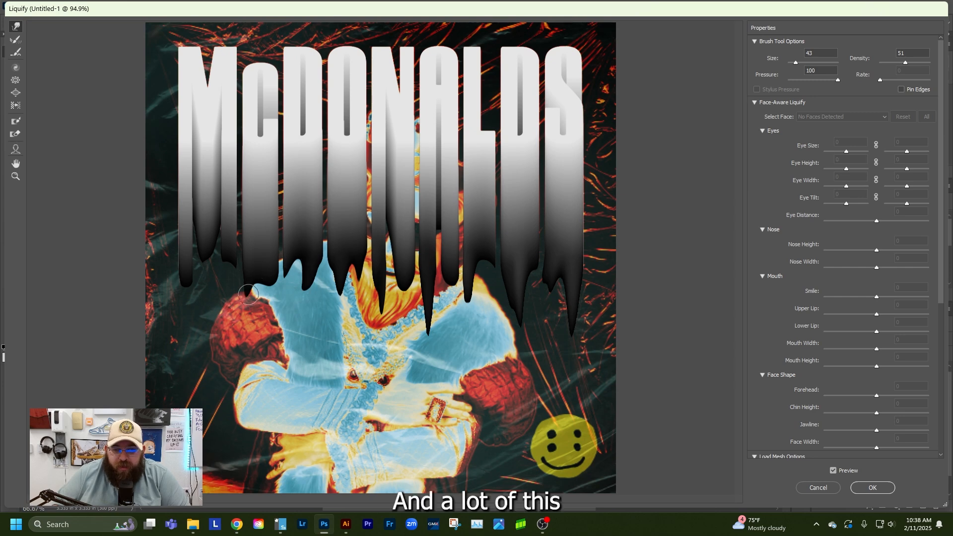
left_click_drag(248, 294, 250, 326)
left_click_drag(270, 279, 274, 304)
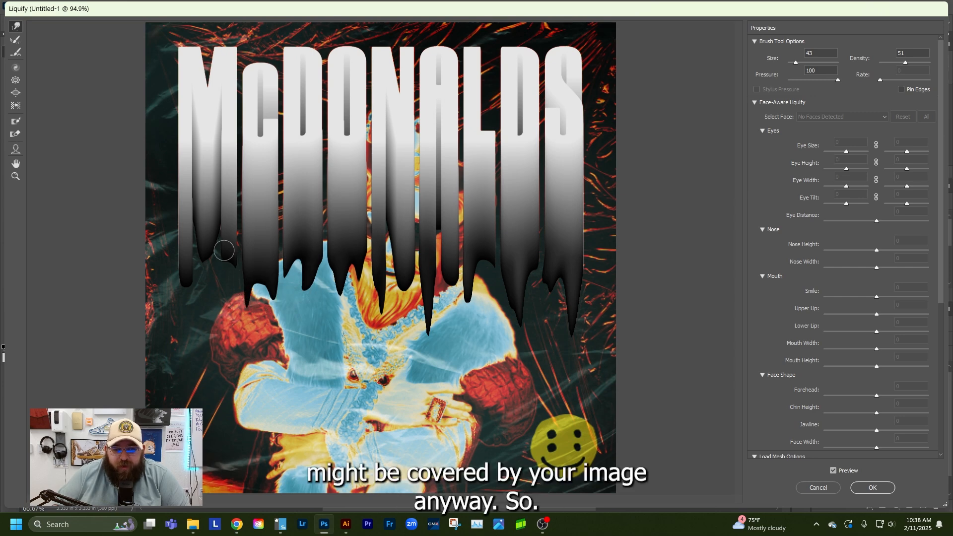
left_click_drag(225, 248, 219, 326)
left_click_drag(228, 278, 226, 331)
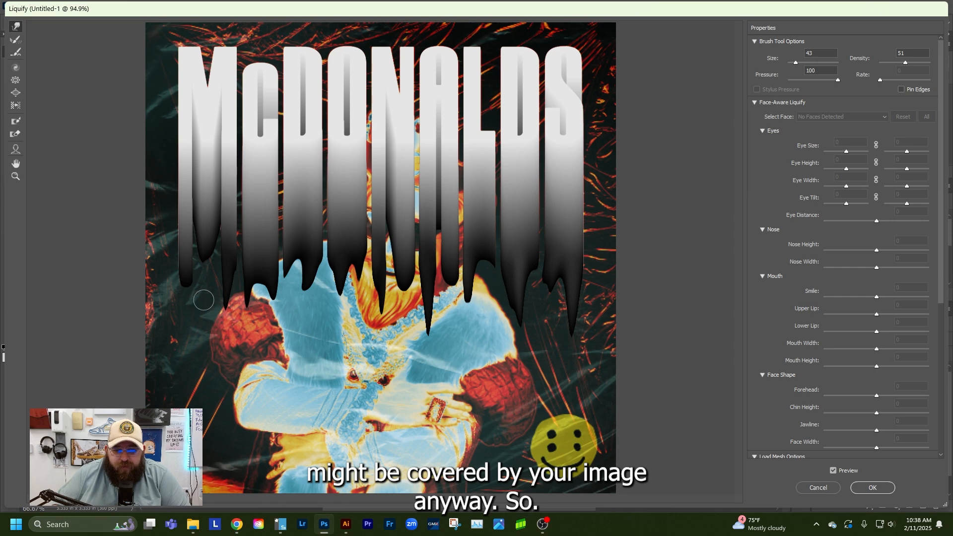
left_click_drag(188, 276, 184, 323)
mouse_move(180, 289)
left_mouse_down()
mouse_move(166, 354)
mouse_move(179, 303)
mouse_move(166, 340)
left_mouse_up()
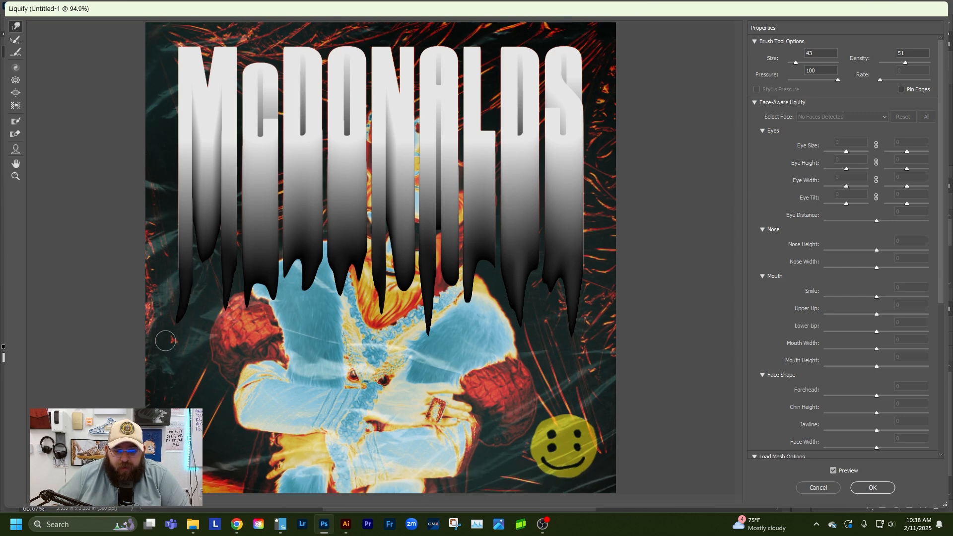
left_click_drag(205, 248, 205, 280)
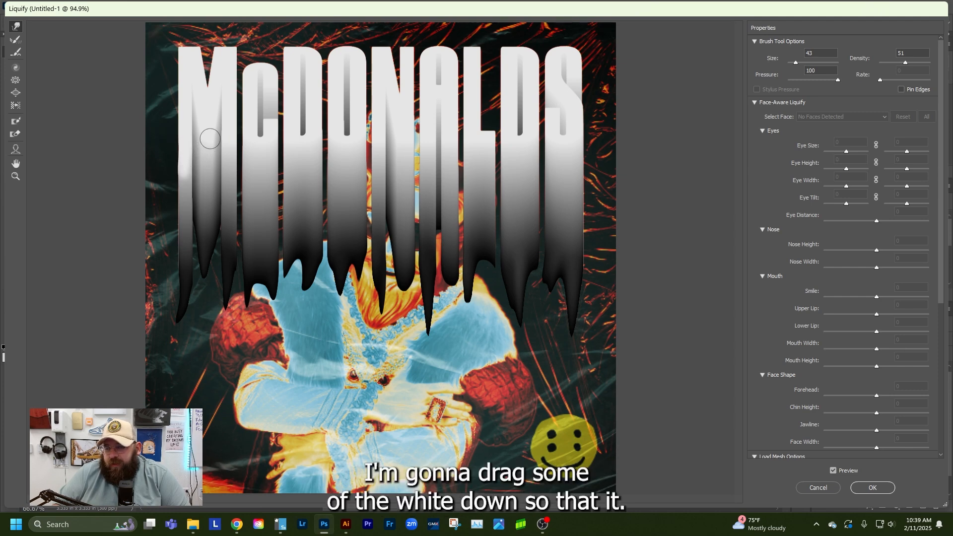
Smear the white tone of all the letters down into the grey gradient, apply the Liquify filter and deselect the layer
left_click_drag(211, 139, 212, 176)
left_click_drag(232, 135, 244, 189)
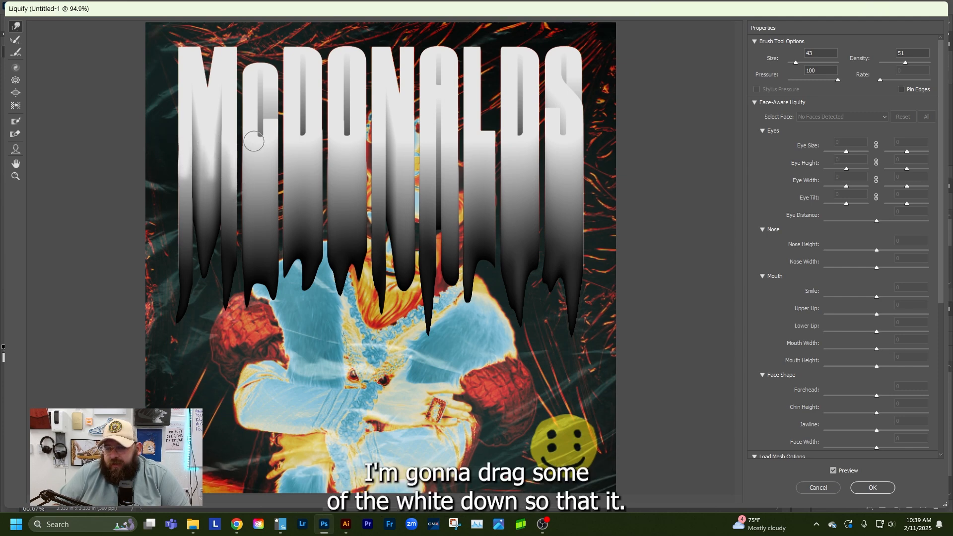
mouse_move(254, 140)
left_mouse_down()
mouse_move(255, 171)
mouse_move(271, 148)
mouse_move(273, 177)
left_mouse_up()
mouse_move(300, 143)
left_mouse_down()
mouse_move(304, 170)
mouse_move(318, 147)
mouse_move(321, 170)
mouse_move(346, 149)
mouse_move(349, 174)
left_mouse_up()
left_click_drag(379, 141, 382, 178)
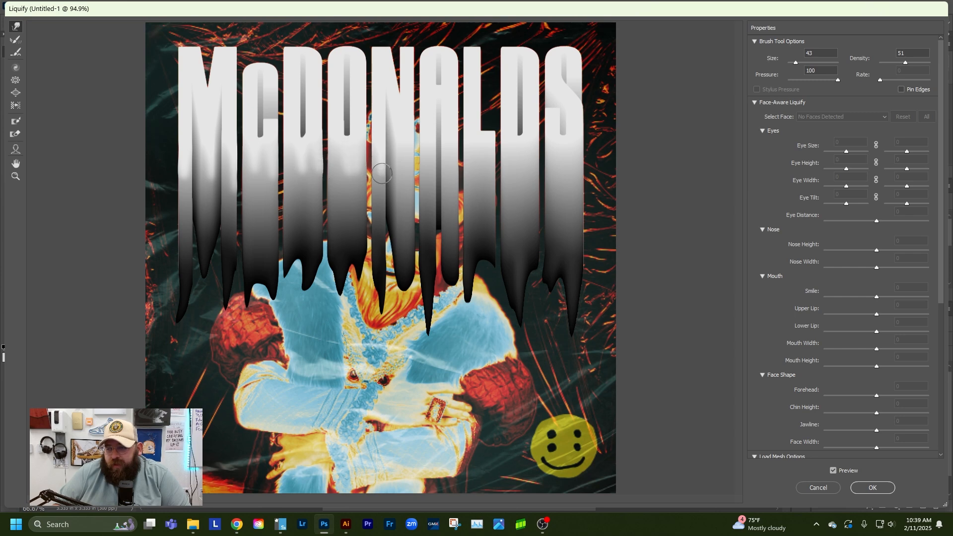
mouse_move(431, 143)
left_mouse_down()
mouse_move(432, 183)
mouse_move(453, 180)
left_mouse_up()
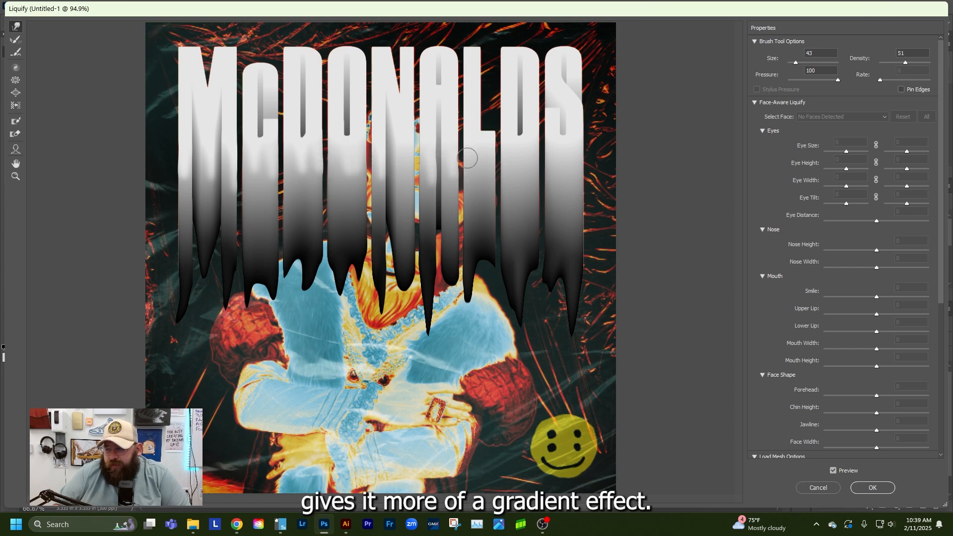
mouse_move(475, 143)
left_mouse_down()
mouse_move(476, 181)
mouse_move(486, 185)
left_mouse_up()
mouse_move(517, 145)
left_mouse_down()
mouse_move(519, 181)
mouse_move(530, 180)
left_mouse_up()
mouse_move(560, 148)
left_mouse_down()
mouse_move(561, 188)
mouse_move(576, 191)
left_mouse_up()
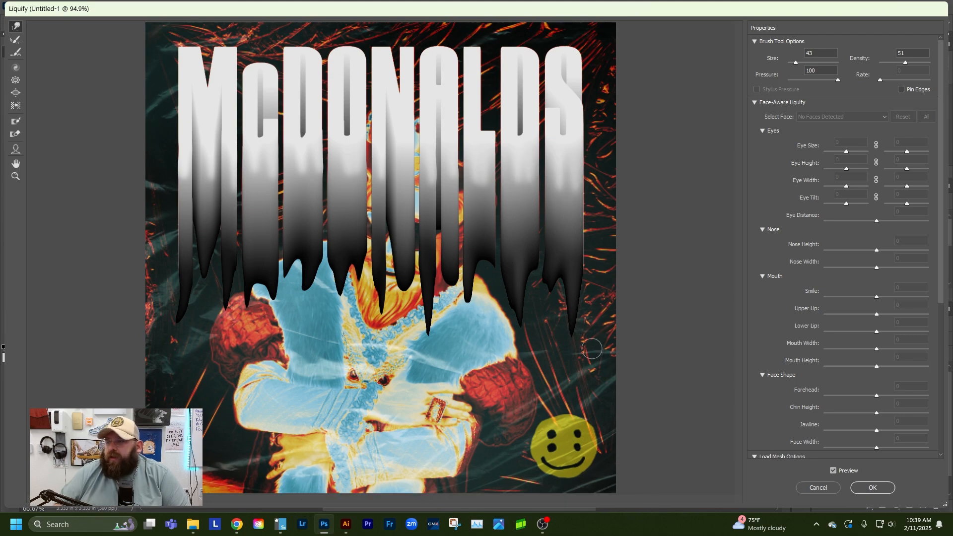
left_click(871, 488)
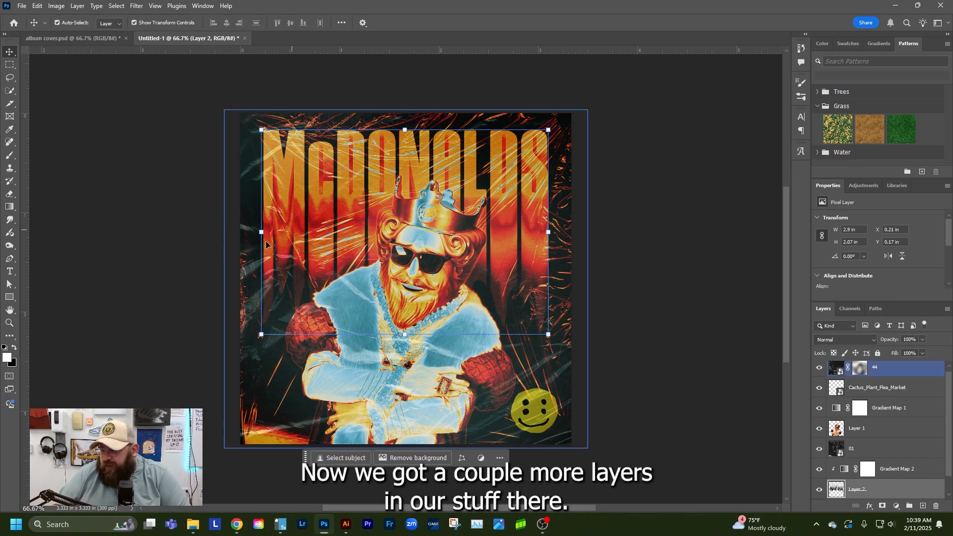
left_click(89, 113)
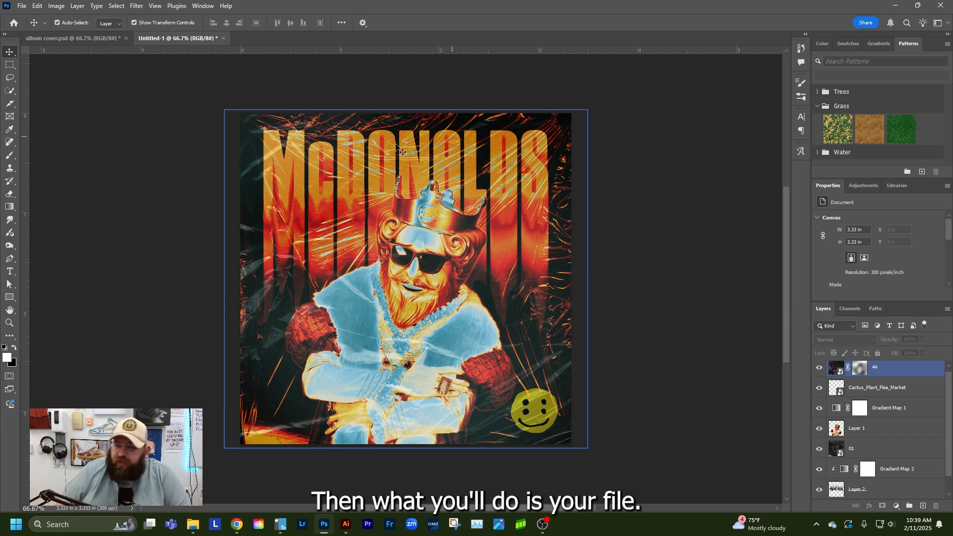
left_click(142, 174)
left_click(21, 5)
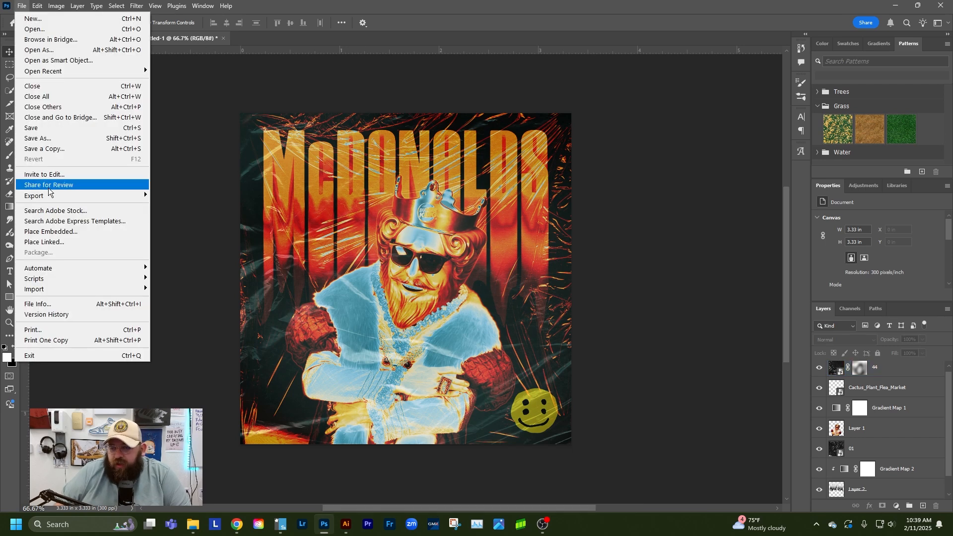
mouse_move(47, 197)
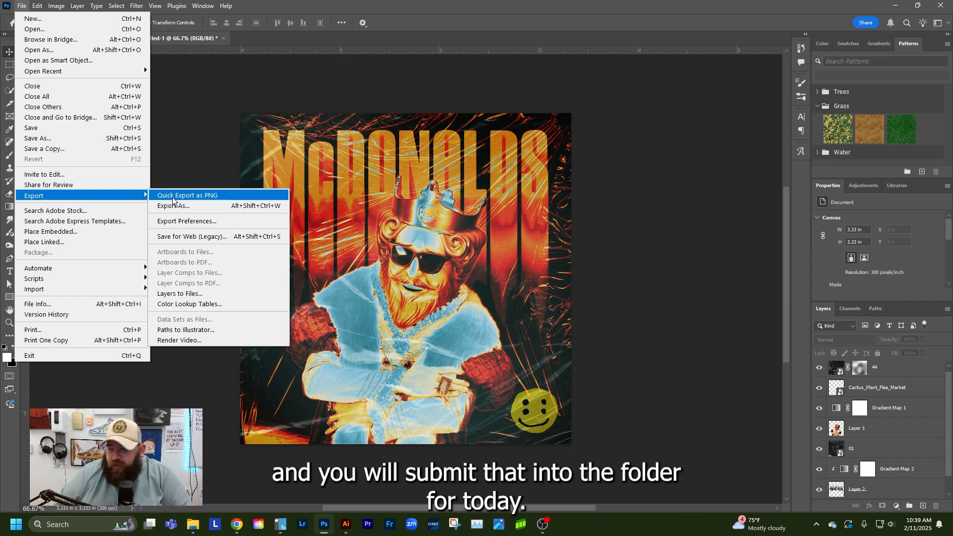
left_click(199, 139)
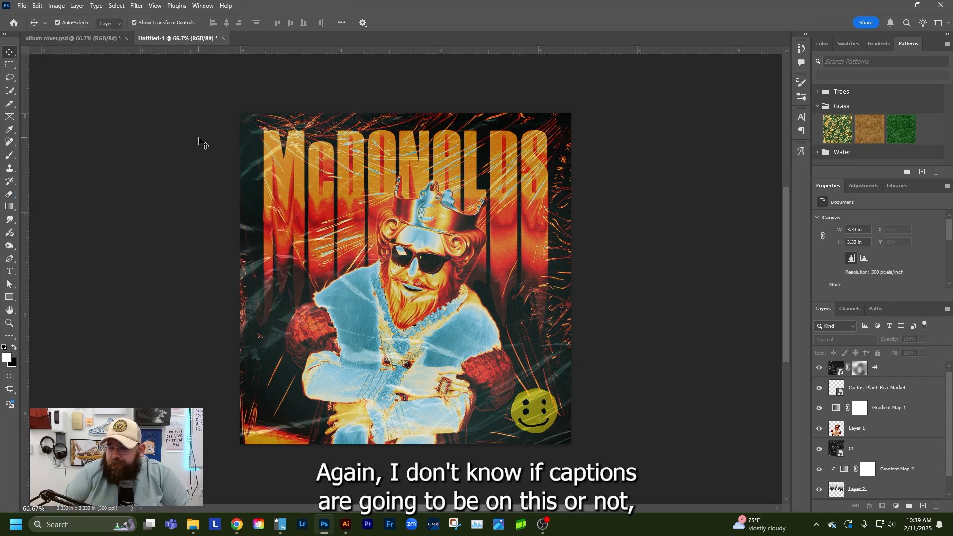